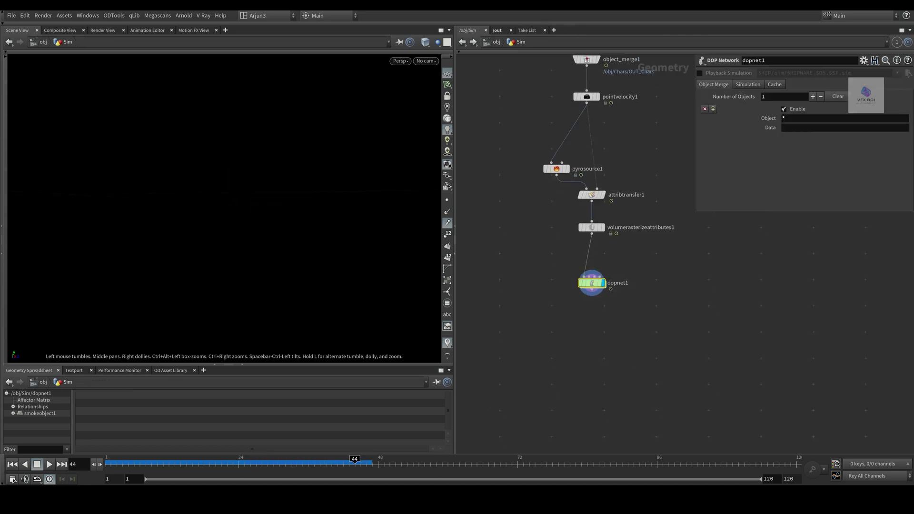
Set dopnet1's imported object data to vel and scrub the smoke simulation to frame 37
click(825, 127)
text(vel)
key(Return)
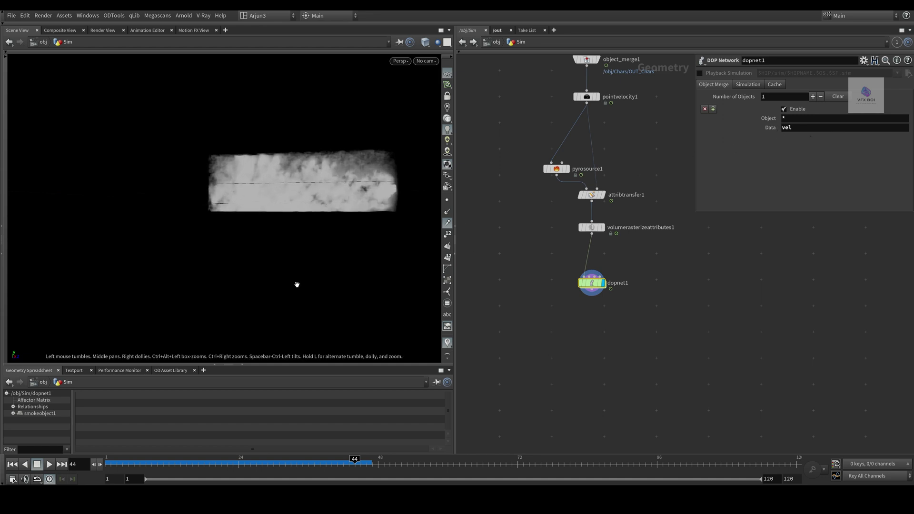
click(228, 462)
drag(230, 462, 314, 467)
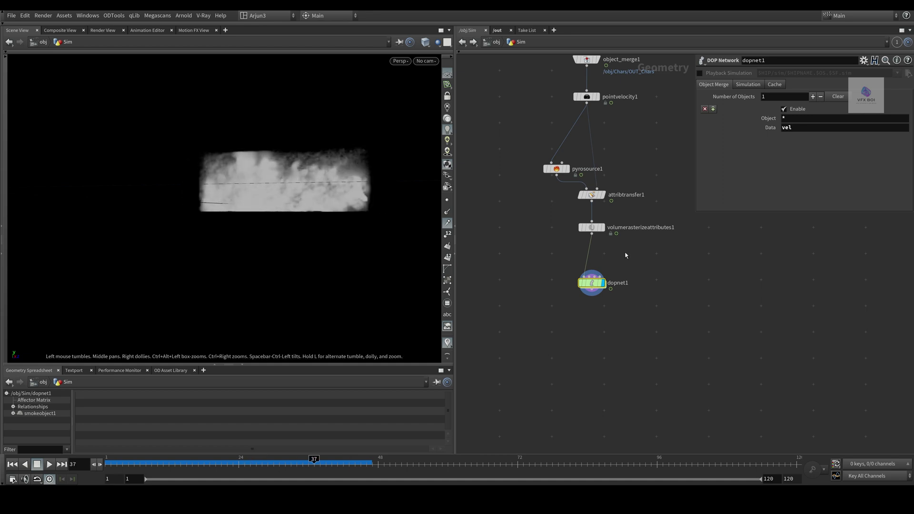
Add a File Cache node fed by dopnet1
key(Tab)
click(620, 314)
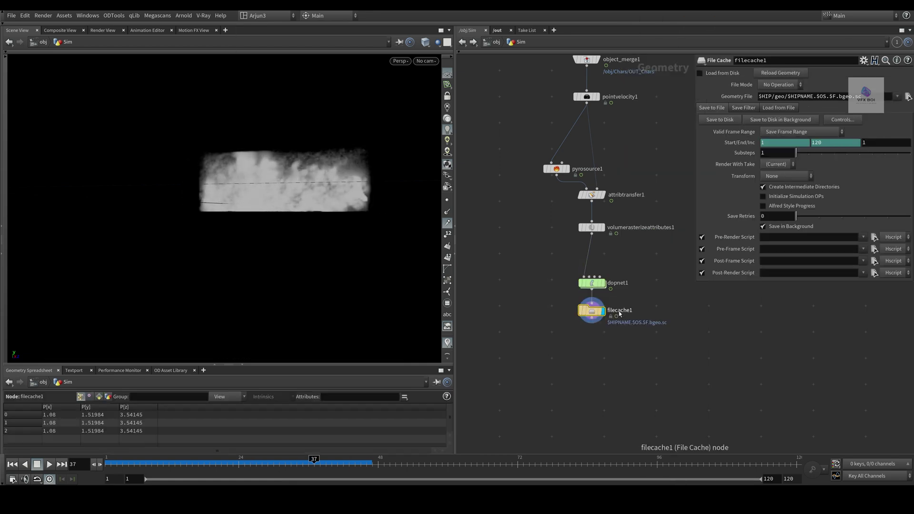
scroll(618, 380, down, 3)
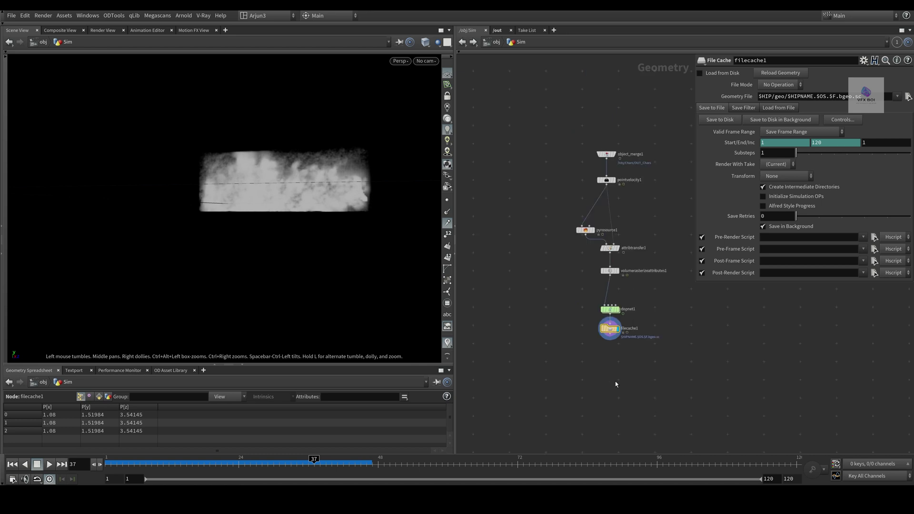
Add a POP Network node and position it below filecache1
middle_drag(615, 384, 620, 333)
key(Tab)
text(popnet)
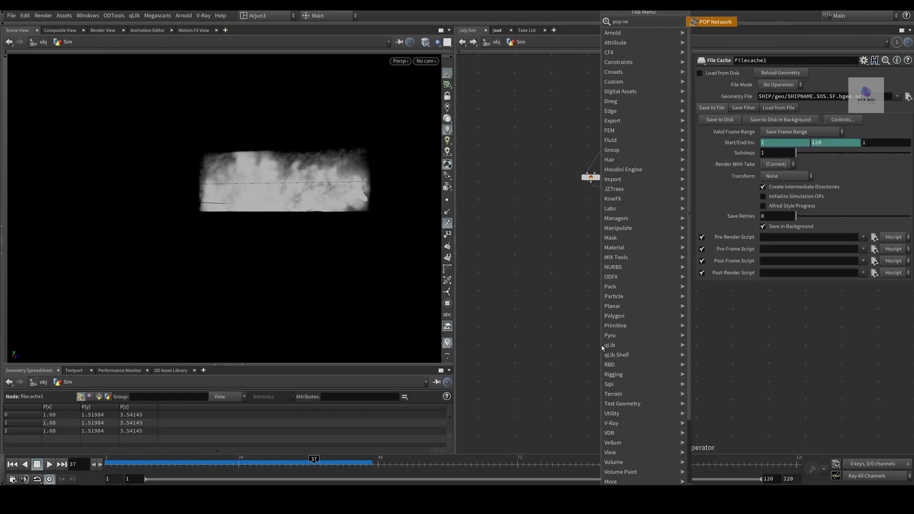
key(Return)
click(602, 346)
drag(595, 341, 592, 305)
click(643, 315)
drag(598, 346, 583, 327)
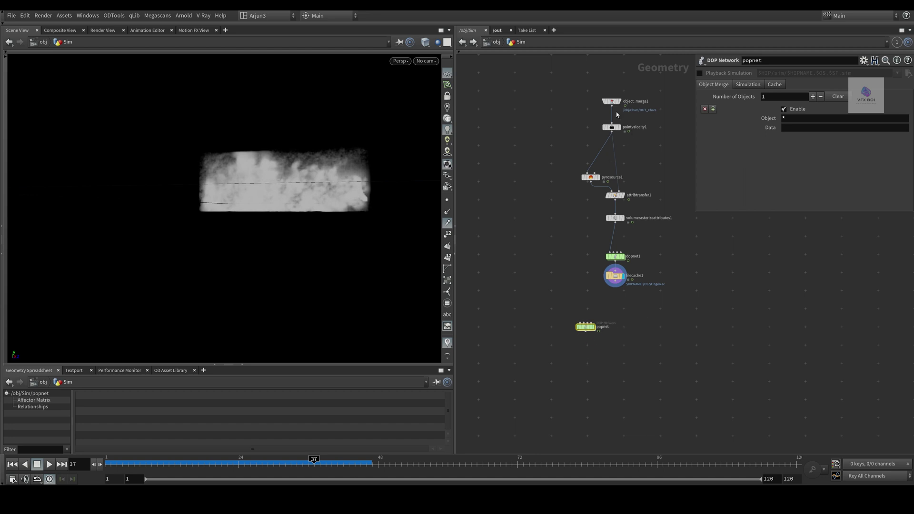
Wire object_merge1 into popnet's first input and filecache1 into its second input
drag(612, 106, 535, 148)
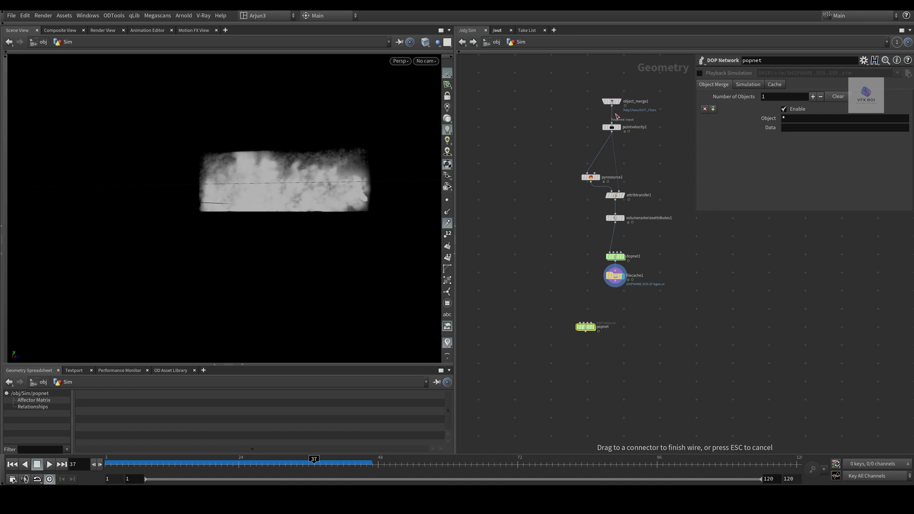
click(582, 334)
scroll(586, 332, up, 2)
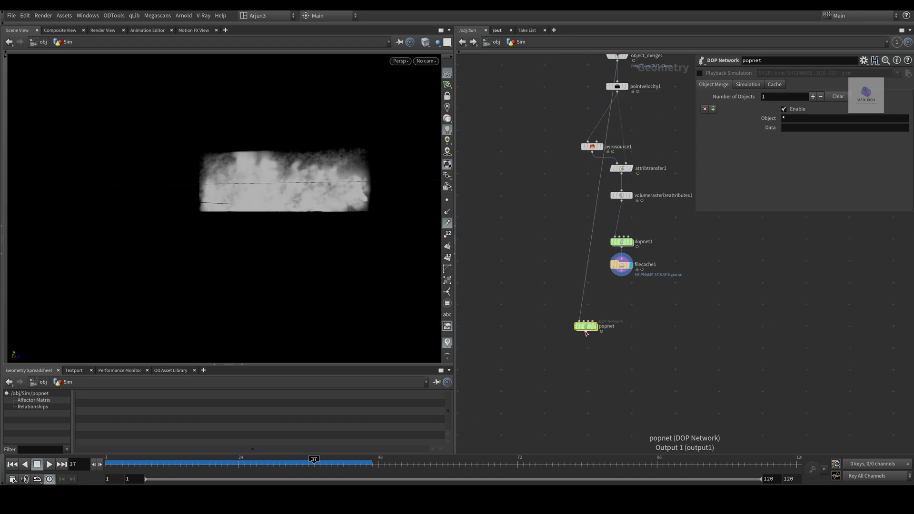
scroll(586, 332, up, 3)
click(661, 206)
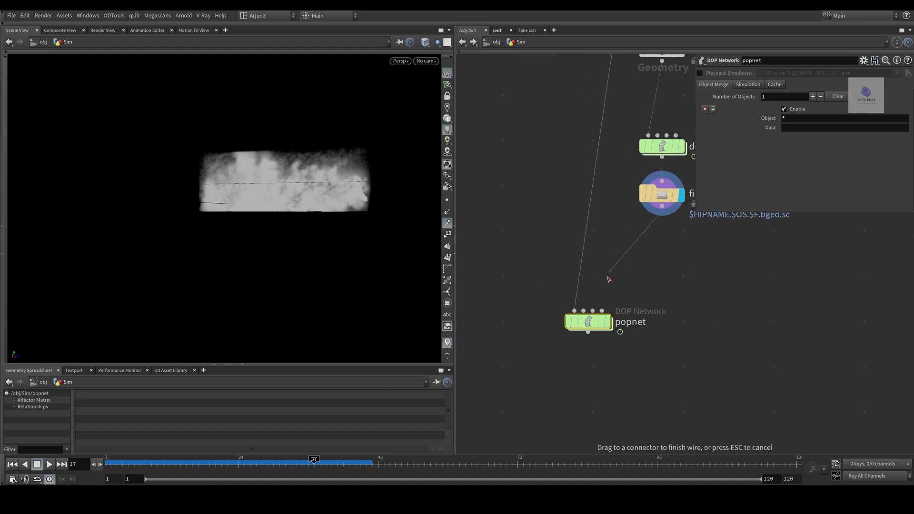
click(584, 308)
middle_drag(680, 290, 617, 342)
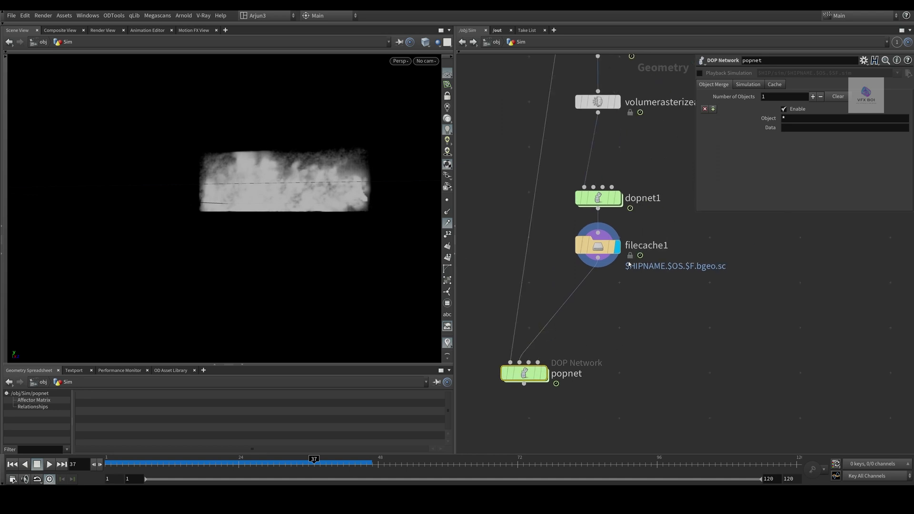
Bypass filecache1, and display popnet and open its internal network
click(573, 222)
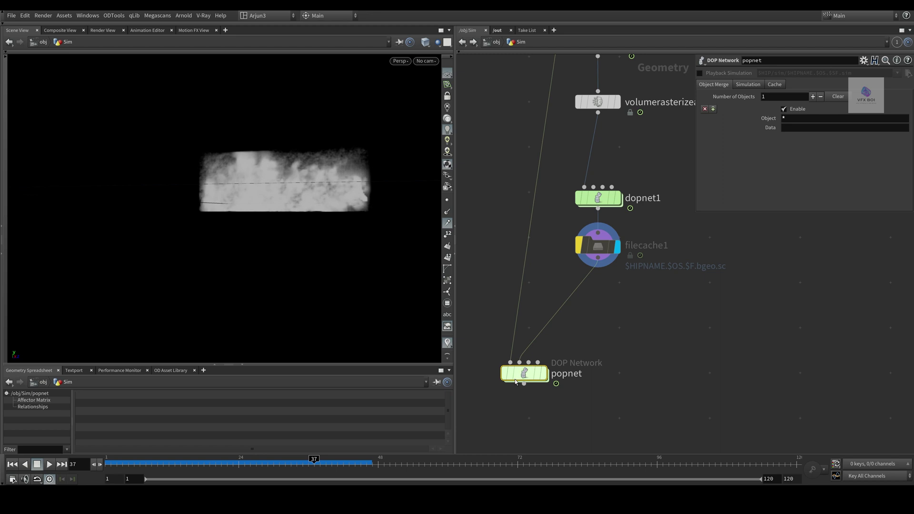
click(543, 373)
double_click(524, 373)
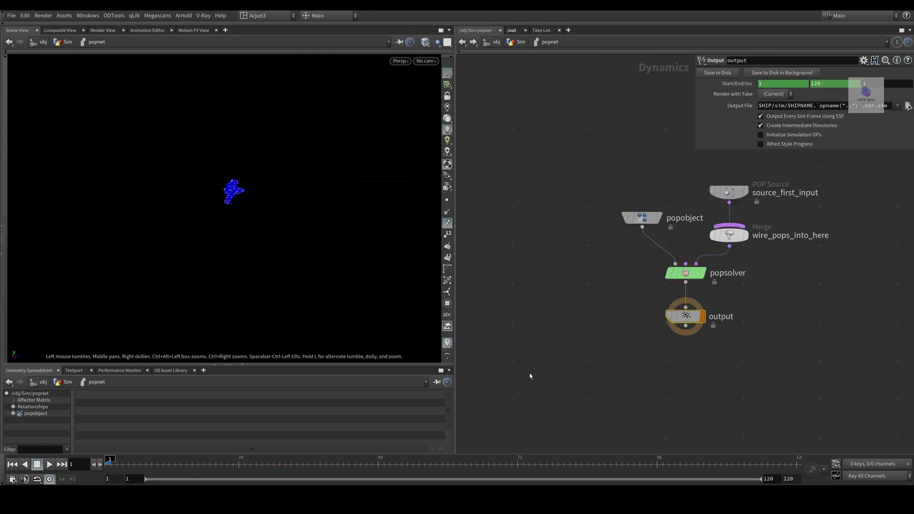
Play the default particle simulation and return to frame 16 to inspect the emitted particles
click(50, 464)
click(50, 463)
drag(316, 231, 346, 216)
click(193, 460)
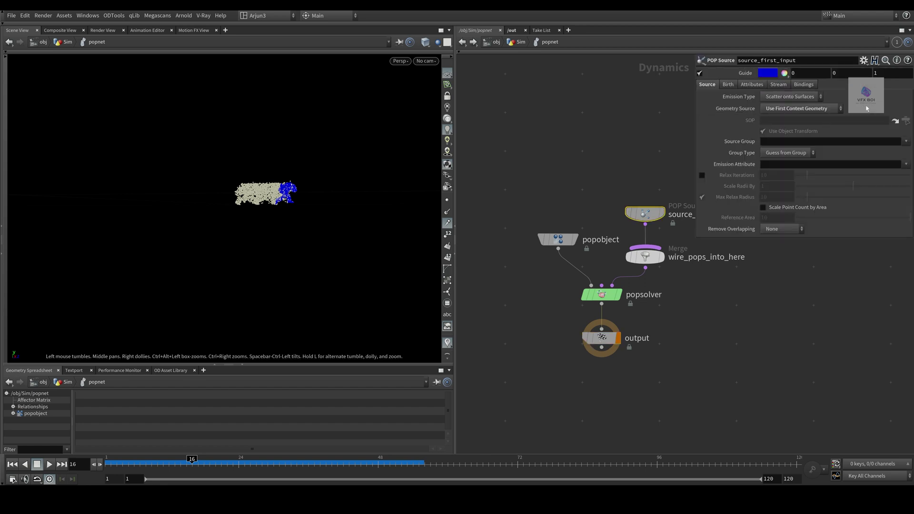
Keep source_first_input's geometry source at Use First Context Geometry and set its constant birth rate to 50000
middle_drag(845, 289, 819, 318)
click(815, 107)
click(803, 136)
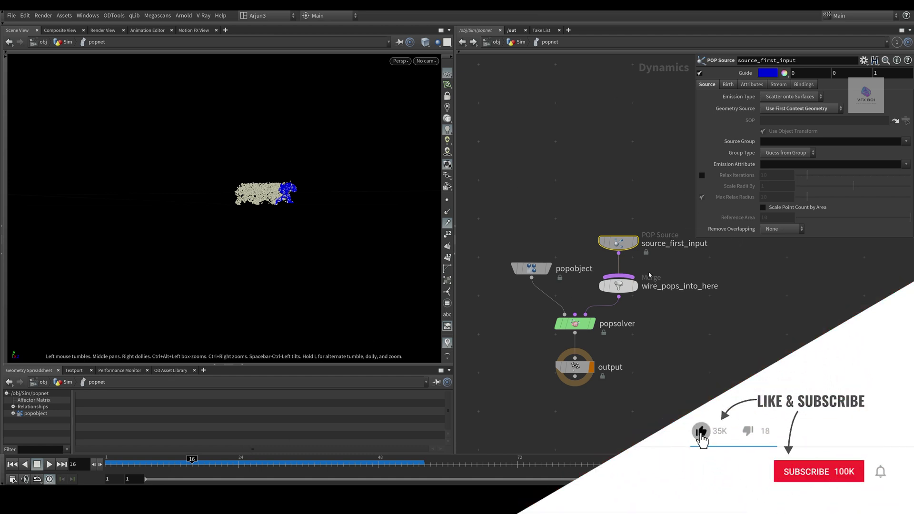
click(727, 84)
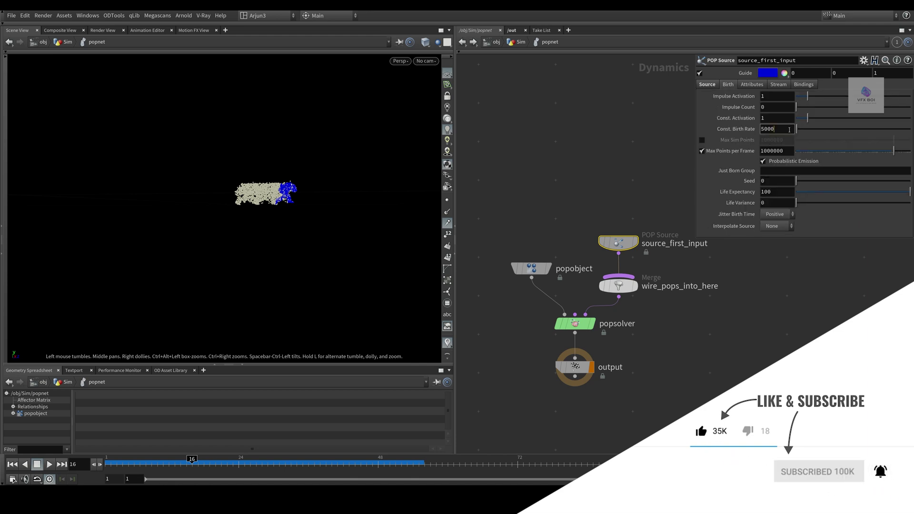
text(0)
key(Return)
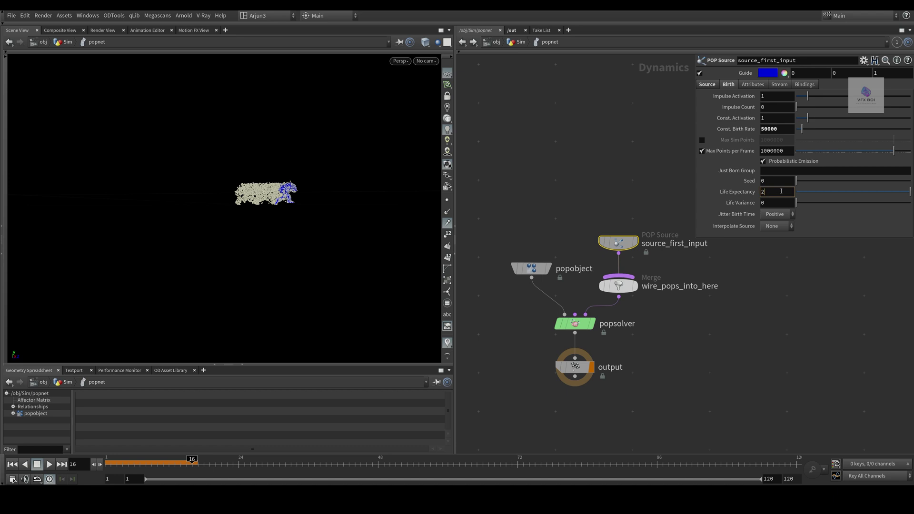
Set the particle source's life expectancy to 2 and life variance to 0.3
key(Return)
click(773, 203)
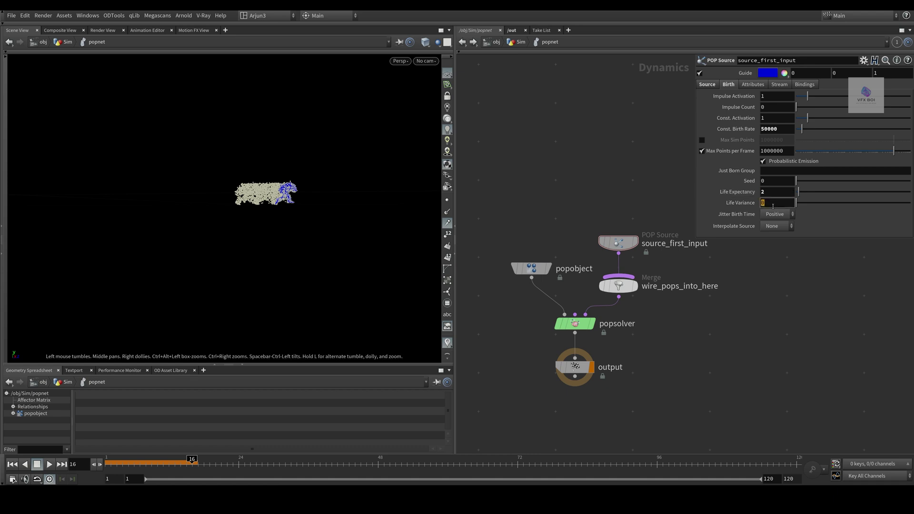
text(0.3)
key(Return)
Scrub the particle simulation to frame 67 and examine the trail from an angle
drag(143, 461, 291, 464)
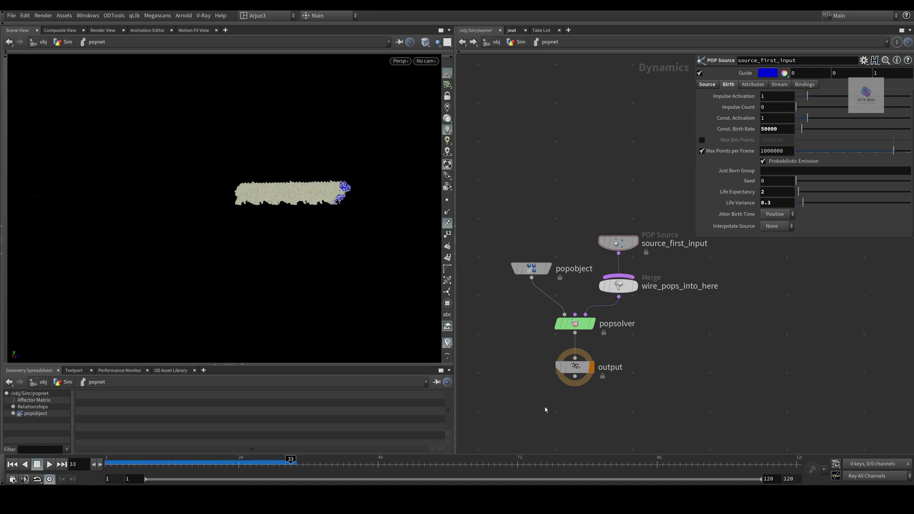
mouse_move(367, 462)
mouse_down()
mouse_move(383, 464)
mouse_move(159, 464)
mouse_move(488, 466)
mouse_up()
alt+right_drag(254, 242, 310, 218)
mouse_move(310, 218)
alt+mouse_down()
mouse_move(308, 226)
mouse_move(293, 219)
alt+mouse_up()
Replace the wire_pops_into_here merge with a POP Advect by Volumes node between source_first_input and popsolver
middle_drag(619, 285, 595, 241)
click(595, 241)
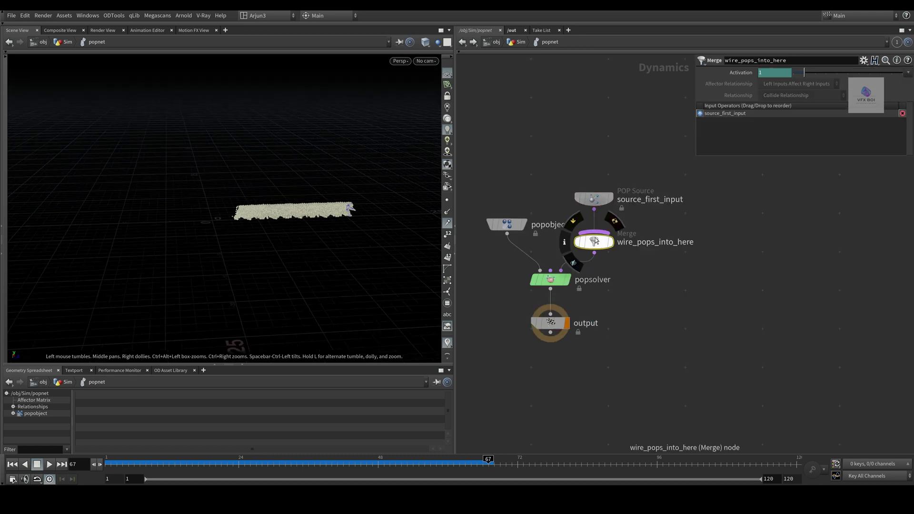
key(Delete)
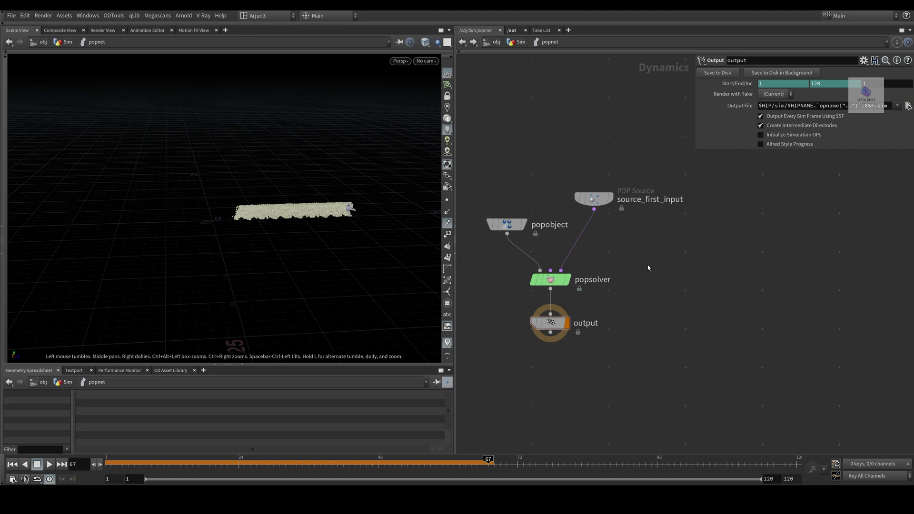
key(Tab)
text(pop adv)
key(Down)
key(Return)
click(647, 264)
drag(647, 264, 594, 234)
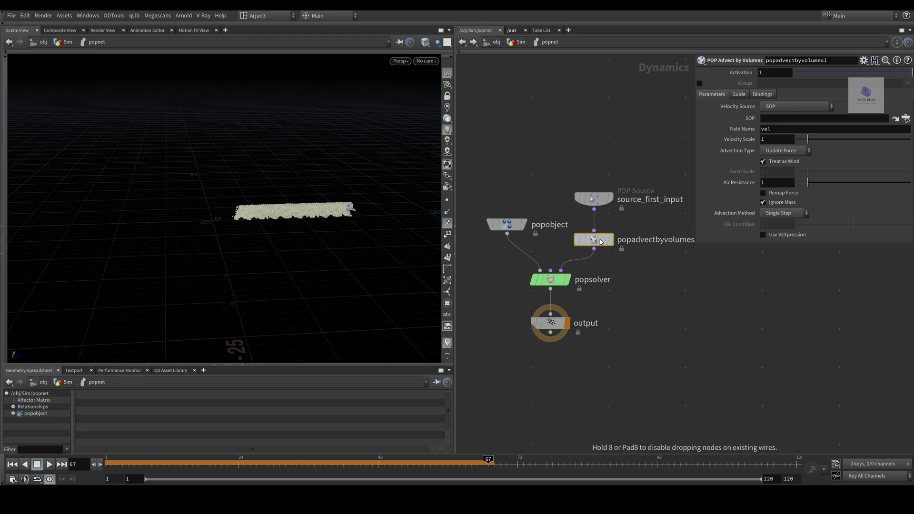
Set the advection node's velocity source to Second Context Geometry and scrub through the frames to review the motion
click(762, 107)
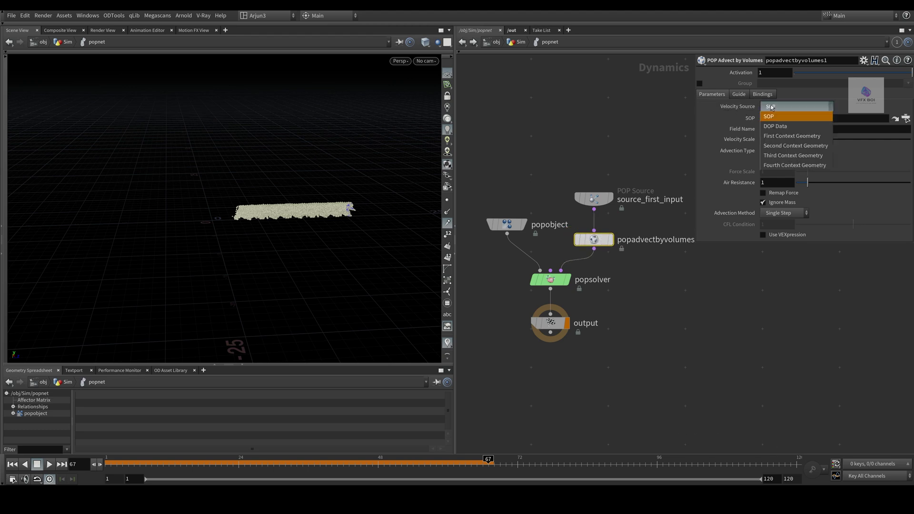
click(793, 146)
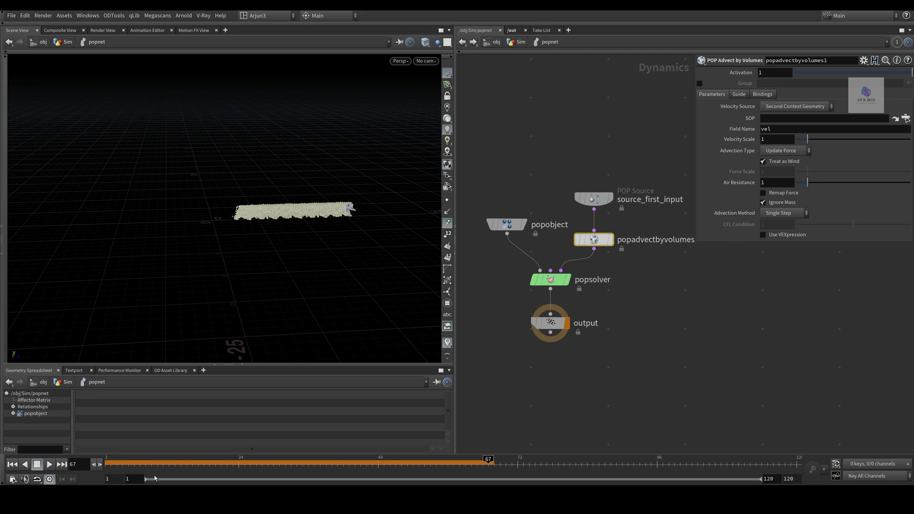
drag(143, 470, 204, 470)
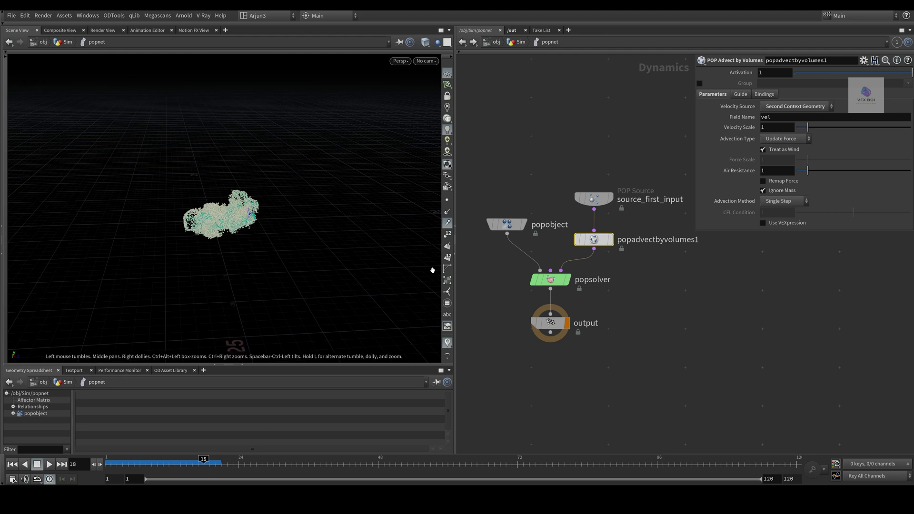
drag(381, 230, 371, 190)
click(112, 461)
drag(113, 461, 424, 470)
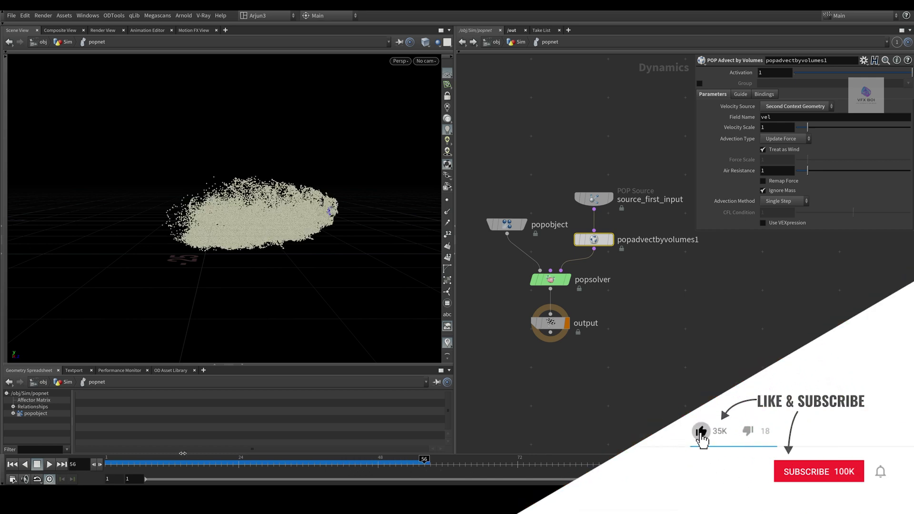
drag(118, 457, 313, 470)
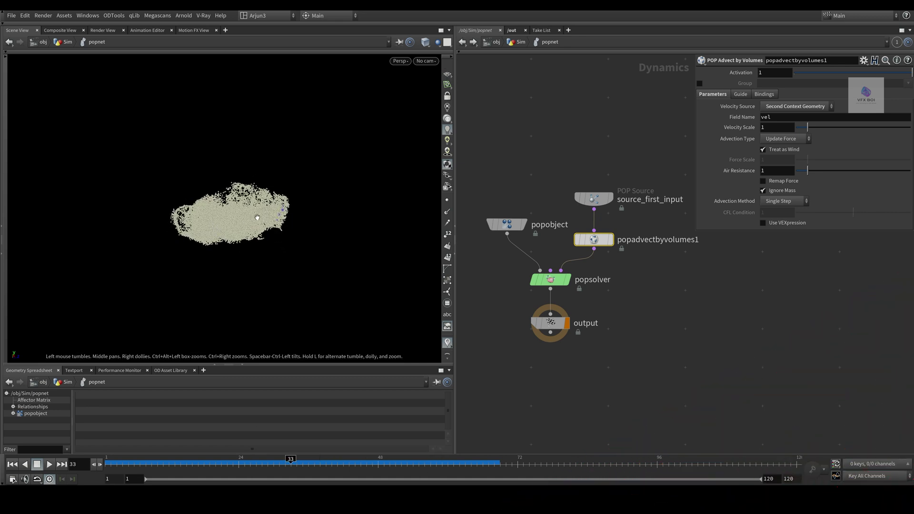
Display the viewport particles as Pixels and review the simulation up close and across frames up to 57
click(450, 165)
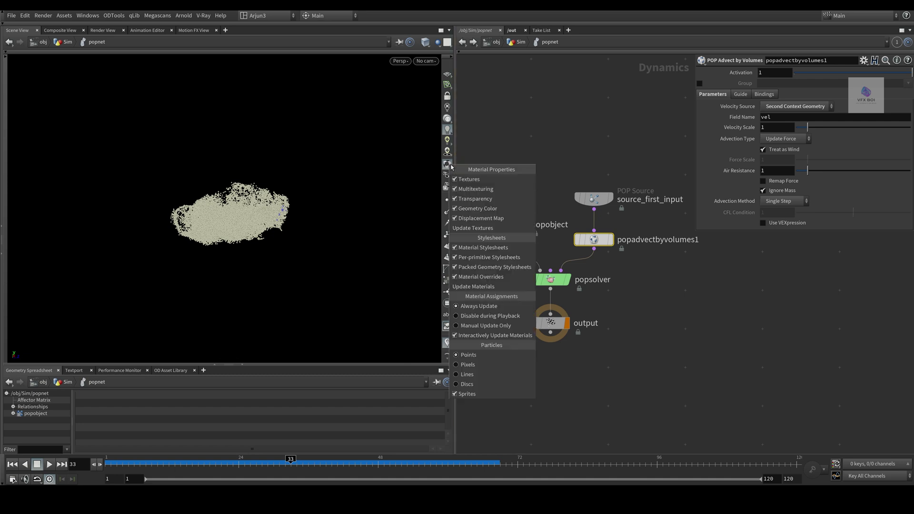
click(467, 372)
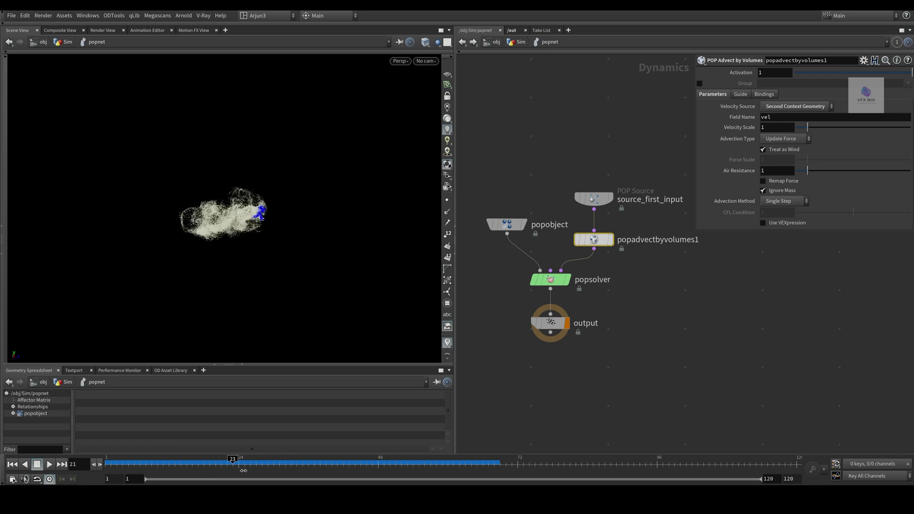
drag(427, 464, 357, 438)
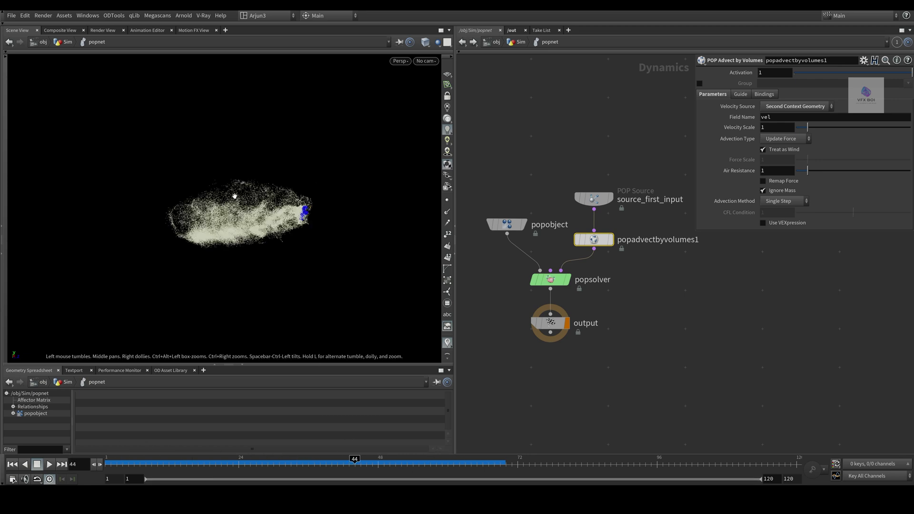
scroll(279, 77, up, 5)
scroll(279, 77, up, 2)
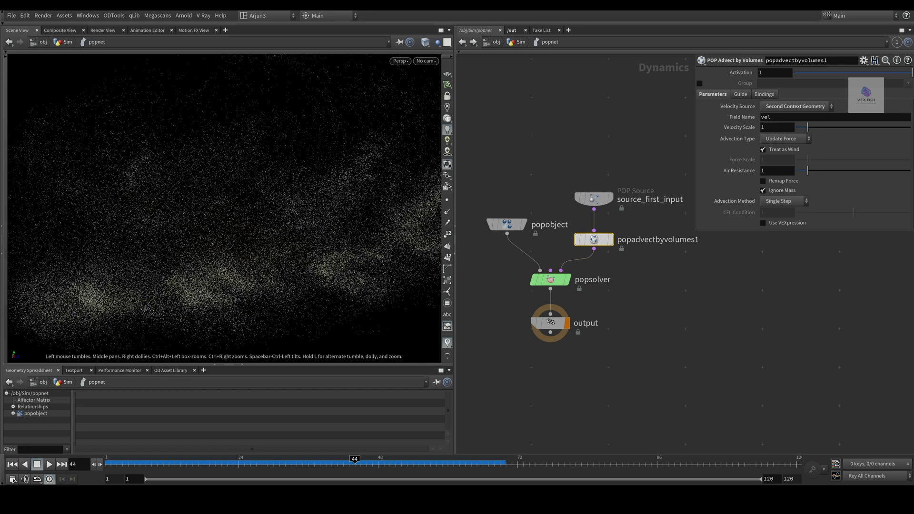
scroll(302, 198, down, 8)
drag(275, 467, 429, 459)
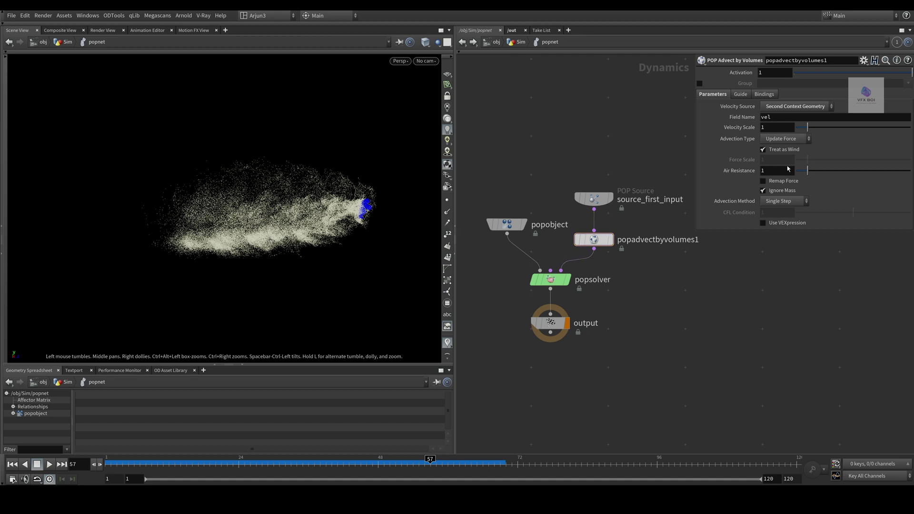
Set the advection node's air resistance to 10 and inspect the resimulated particles at frame 41
key(Return)
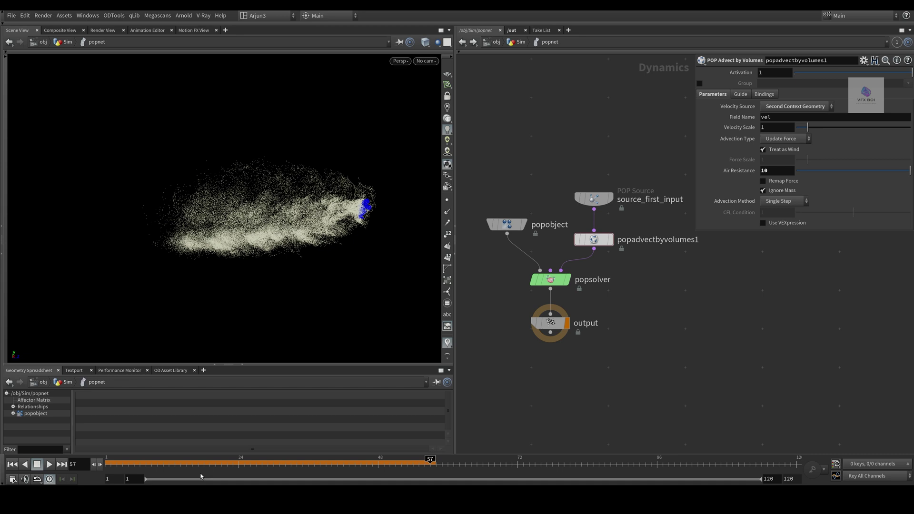
click(315, 469)
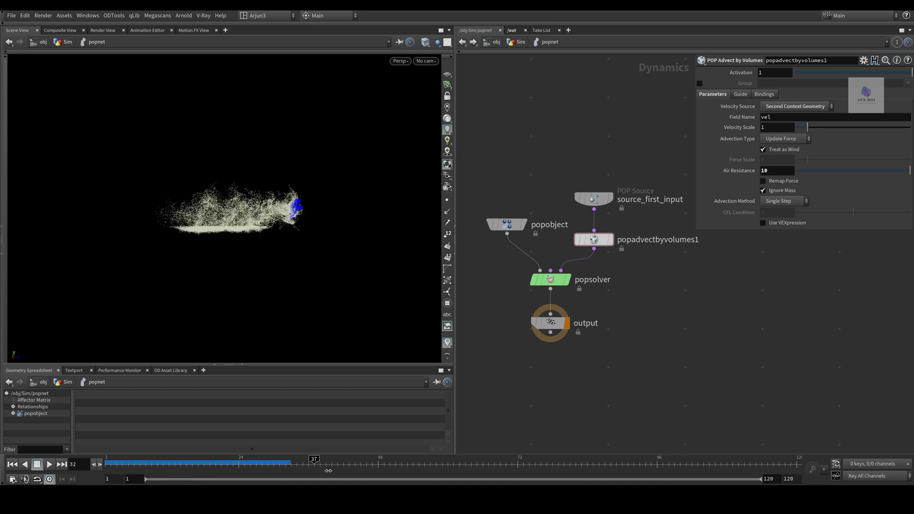
mouse_move(342, 469)
mouse_down()
mouse_move(225, 467)
mouse_move(366, 478)
mouse_move(339, 478)
mouse_up()
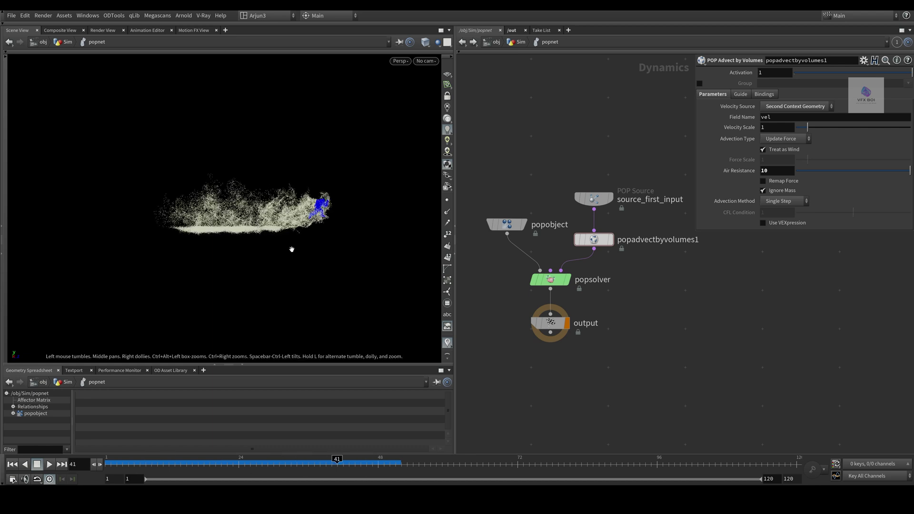
scroll(291, 250, up, 4)
mouse_move(279, 206)
mouse_down()
mouse_move(274, 214)
mouse_move(288, 218)
mouse_up()
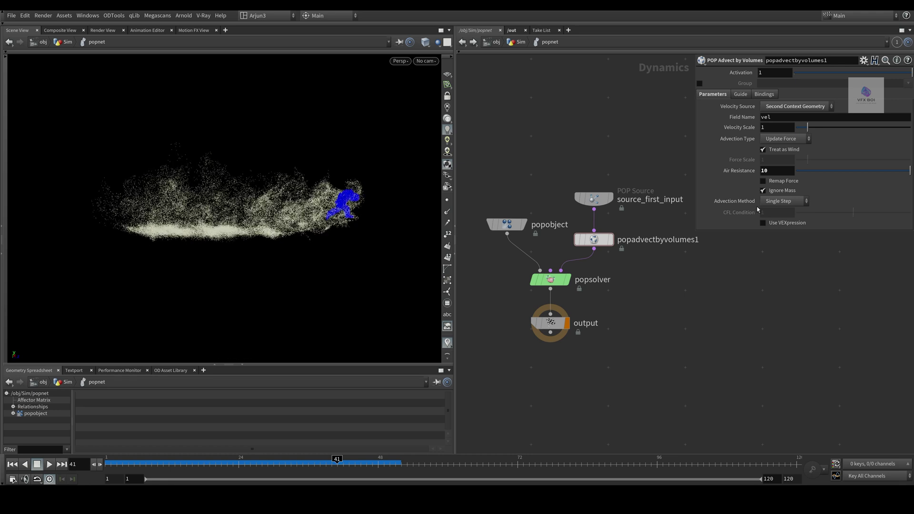
Set source_first_input's Jitter Birth Time to Negative and Interpolate Source to Back, and resimulate to about frame 40
click(593, 198)
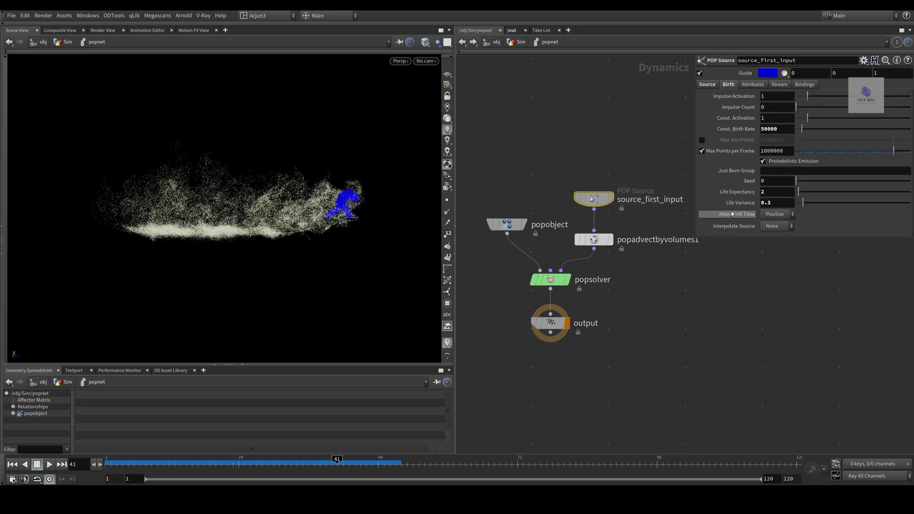
click(775, 215)
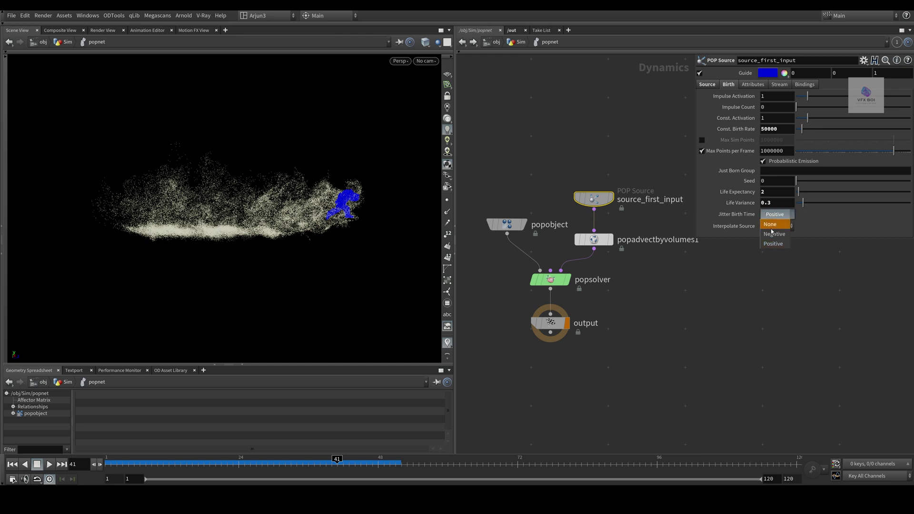
click(775, 234)
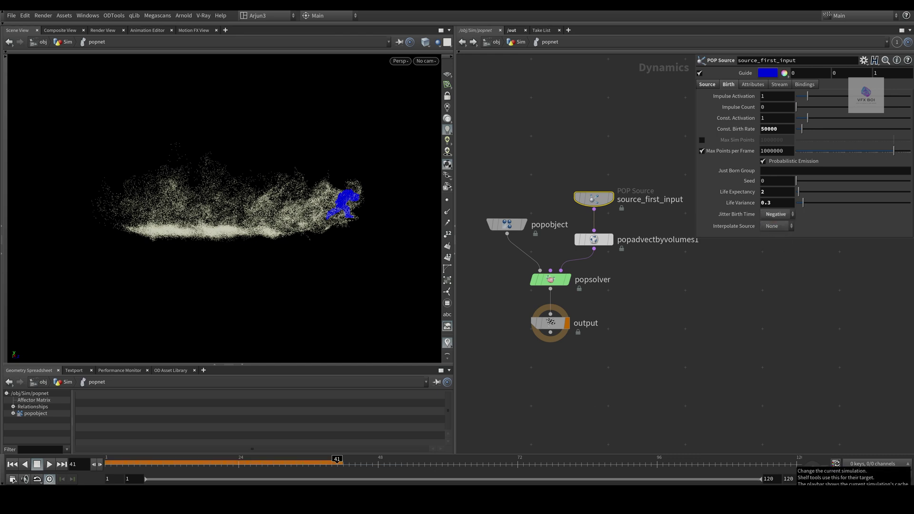
click(775, 226)
click(775, 236)
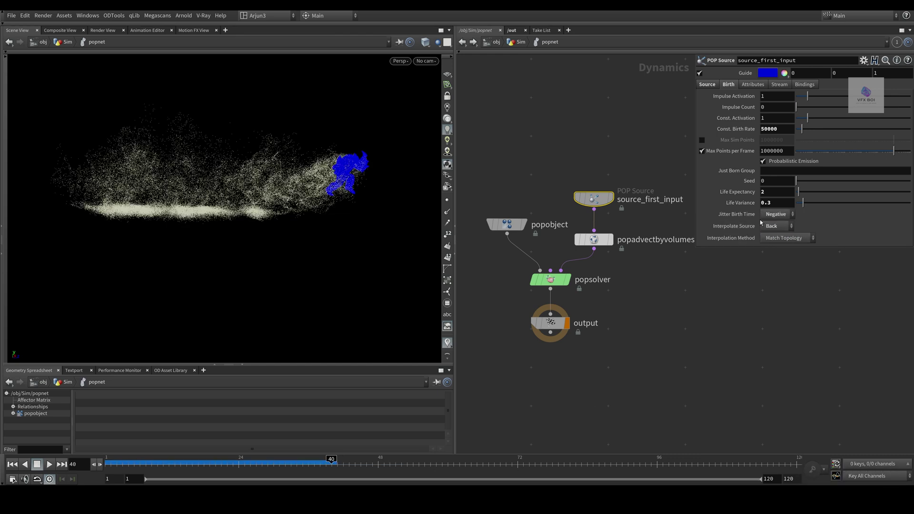
drag(204, 462, 328, 469)
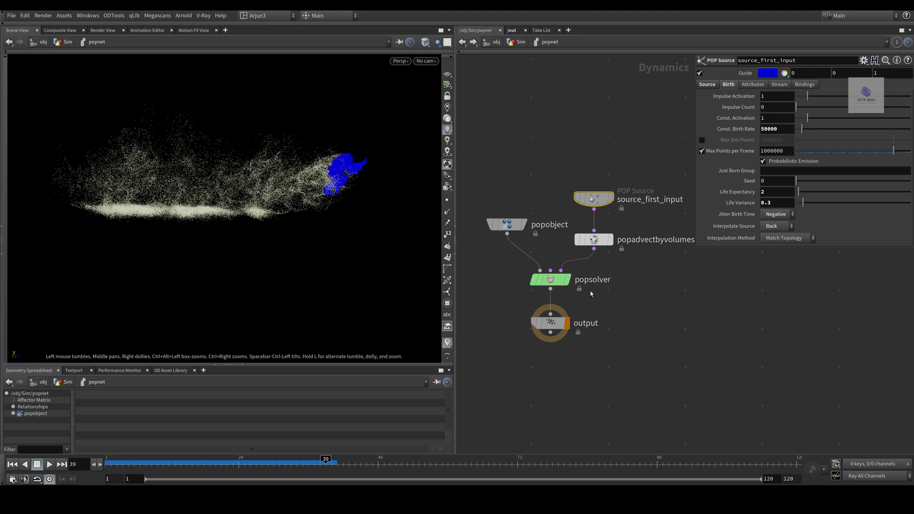
Insert a POP Force node between popadvectbyvolumes1 and popsolver
key(Tab)
text(popfor)
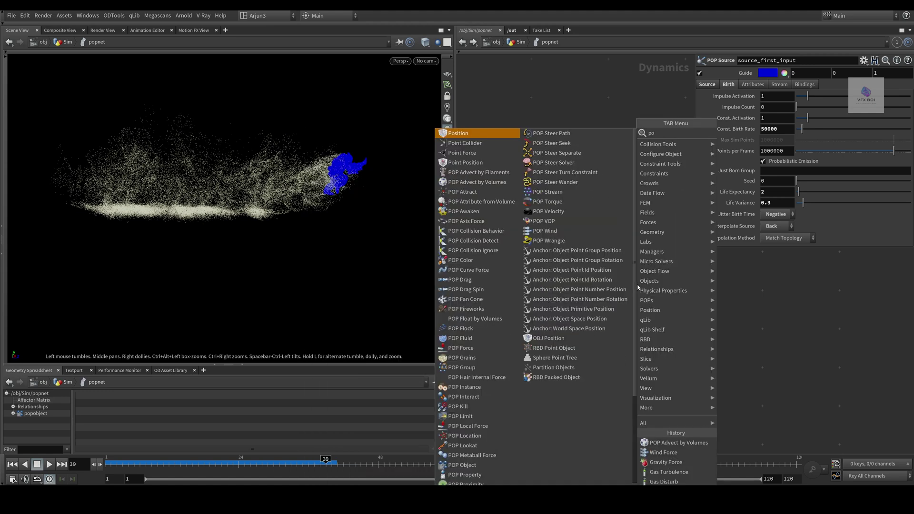
key(Return)
click(594, 265)
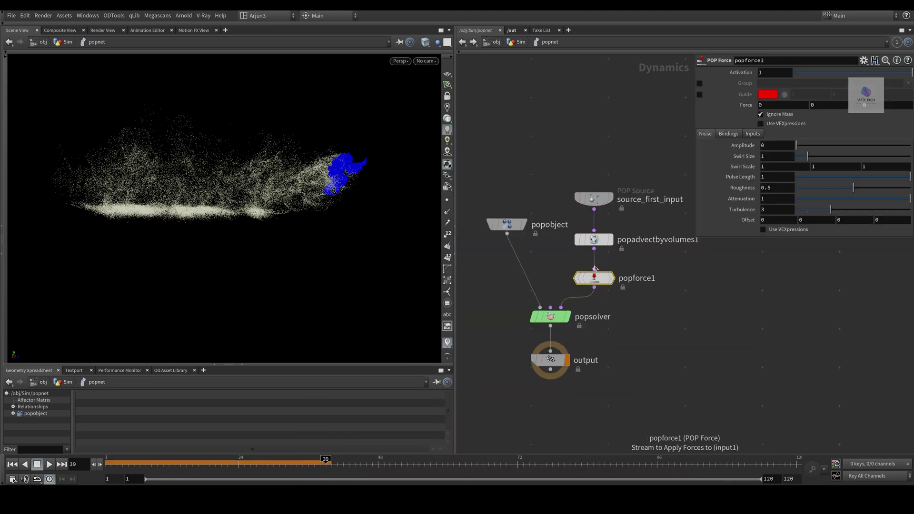
Set the POP Force noise amplitude to 2 and scrub the resimulated particles back to frame 37
click(772, 147)
text(2)
key(Return)
shift+click(836, 464)
drag(326, 463, 312, 485)
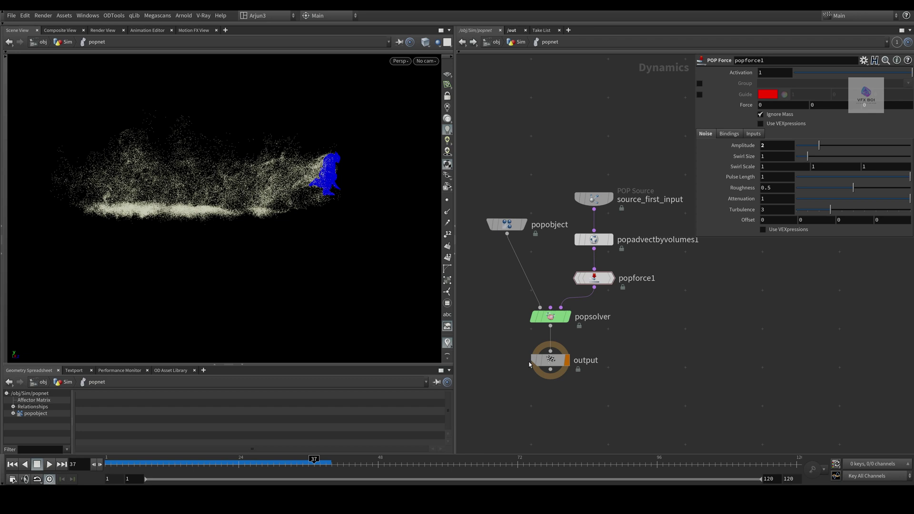
Make room above the output node and add a Ground Plane node beside popsolver
key(h)
drag(600, 327, 609, 383)
key(Tab)
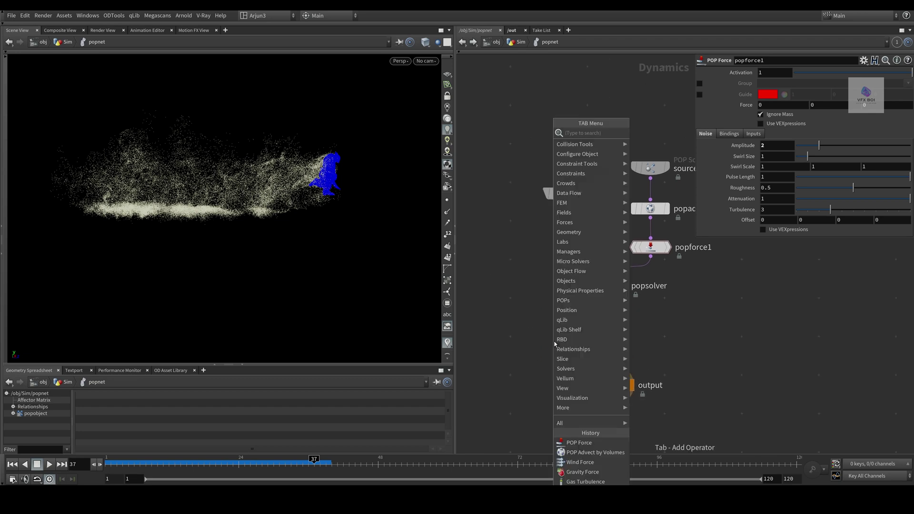
text(ground)
key(Return)
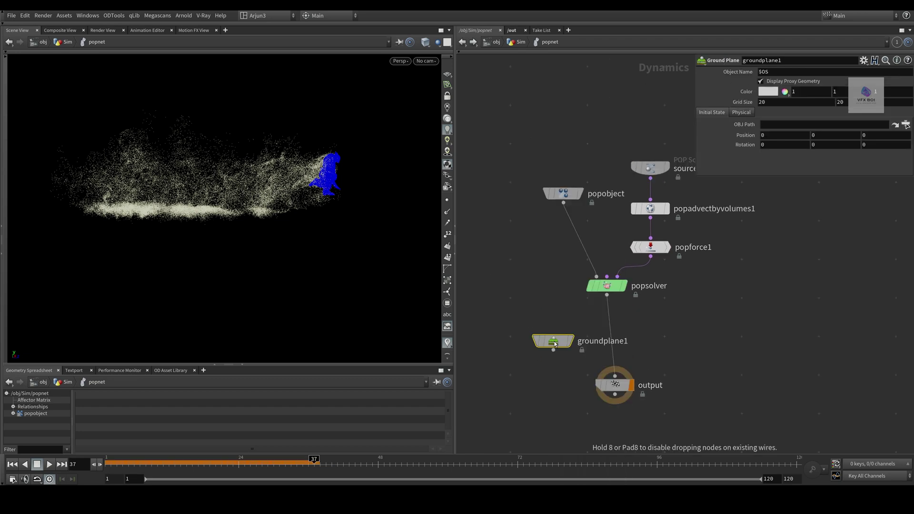
drag(554, 343, 517, 318)
Insert a Merge node between popsolver and output, wire the ground plane in as its first input, and resimulate
key(Tab)
text(mer)
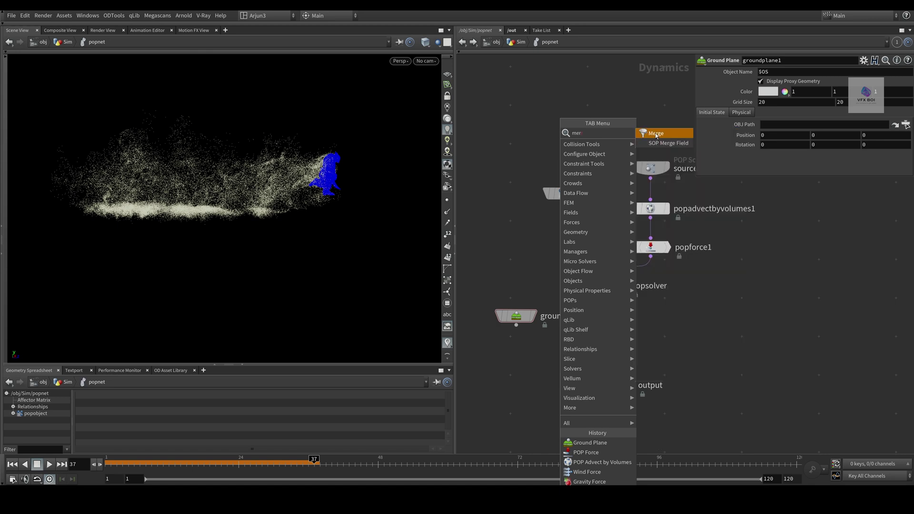
key(Return)
click(601, 335)
drag(314, 464, 279, 465)
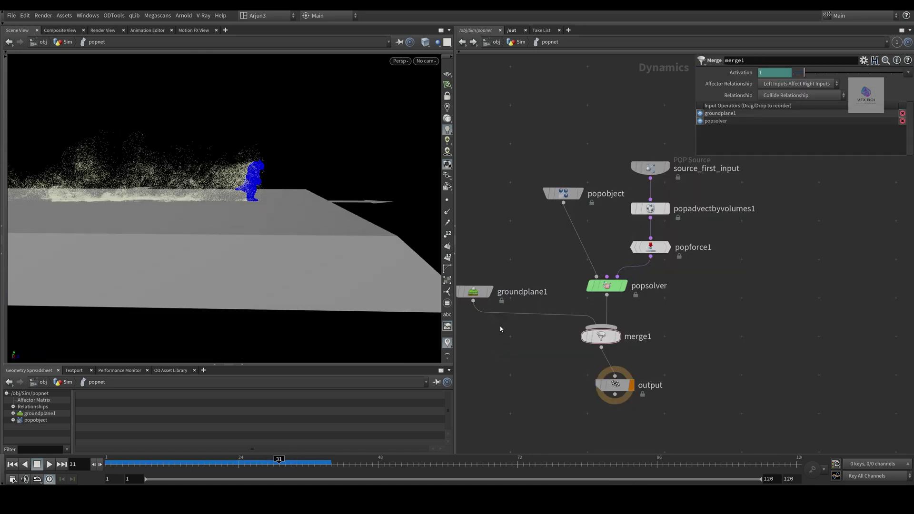
Turn off the ground plane's proxy geometry display and inspect the particles around the character at frame 20
click(474, 292)
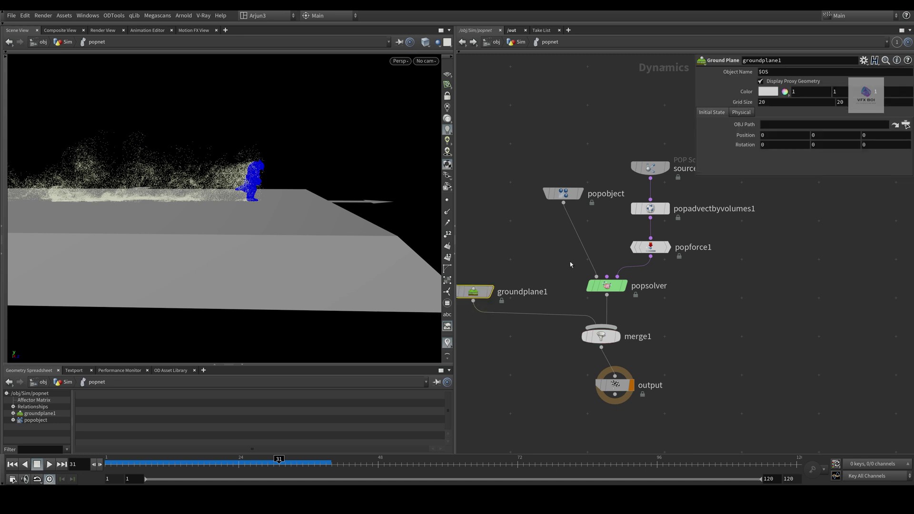
click(778, 83)
drag(306, 220, 155, 219)
right_drag(155, 218, 209, 116)
drag(196, 211, 208, 208)
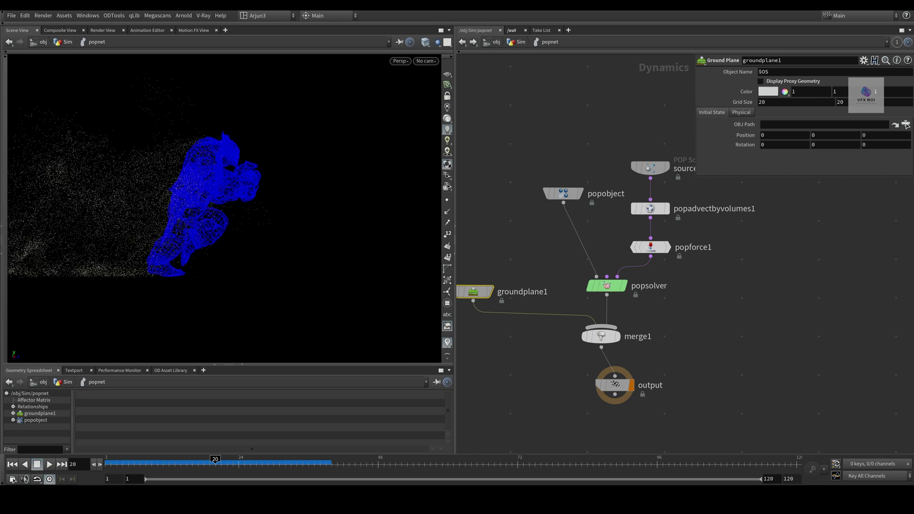
drag(198, 236, 152, 218)
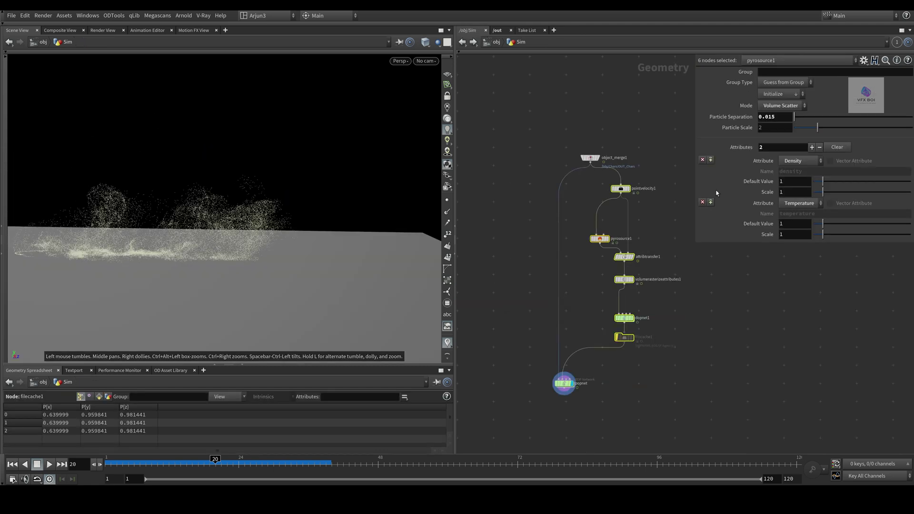
Display volumerasterizeattributes1 in the Sim network and scrub the early frames to examine the smoke source volume
scroll(670, 329, up, 2)
middle_drag(685, 290, 663, 324)
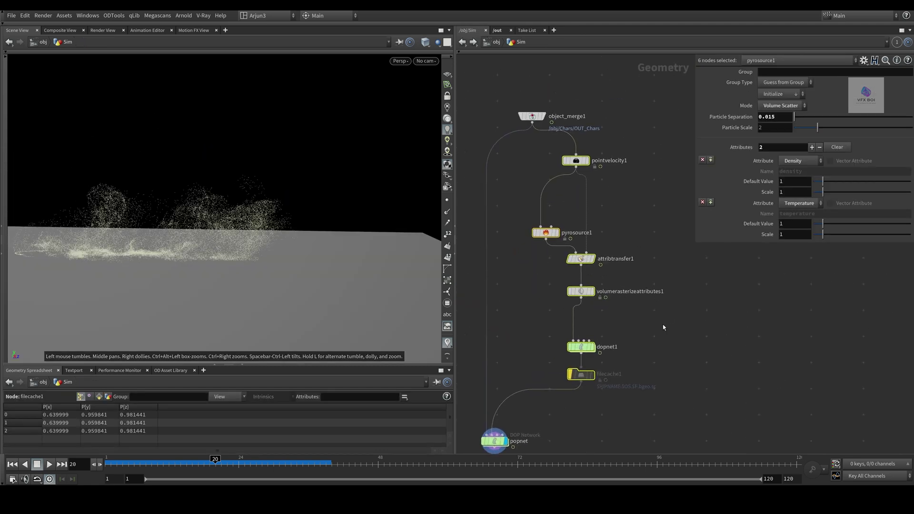
click(596, 291)
drag(226, 461, 166, 465)
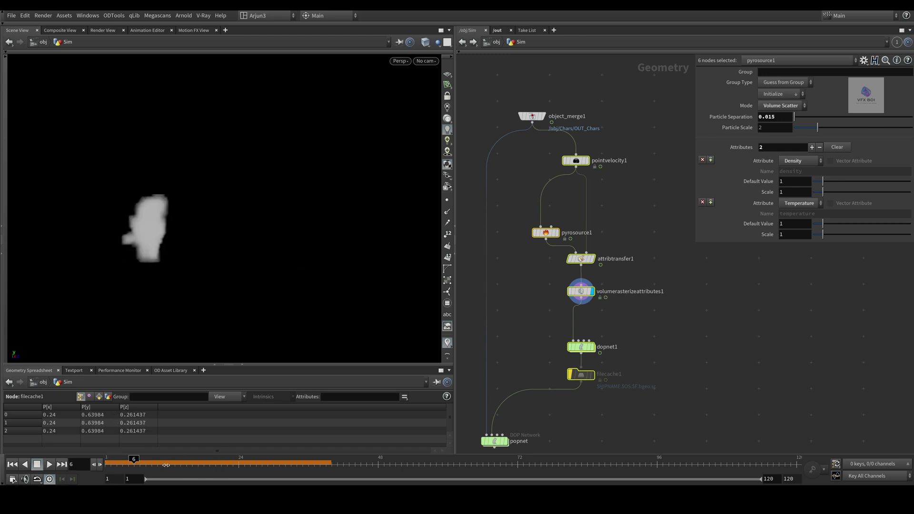
scroll(622, 281, up, 2)
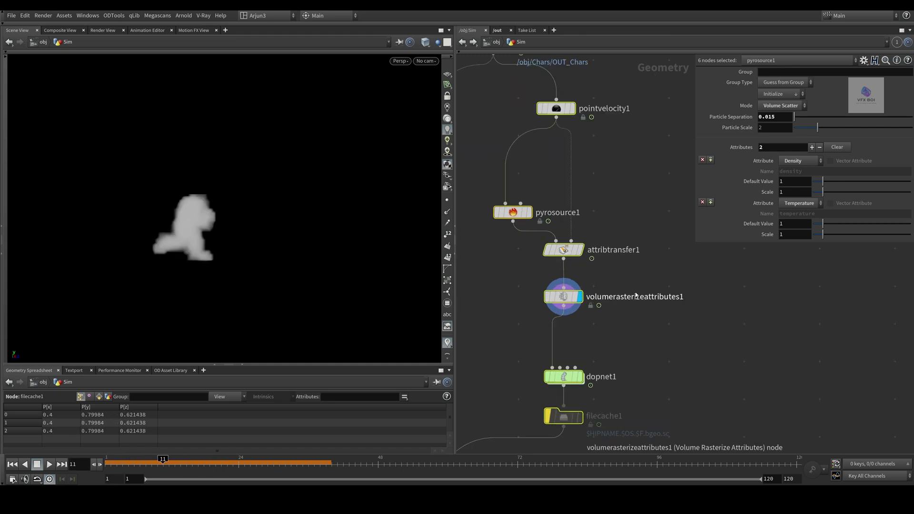
Insert an Attribute Noise node between attribtransfer1 and volumerasterizeattributes1
click(634, 288)
key(Tab)
text(att n)
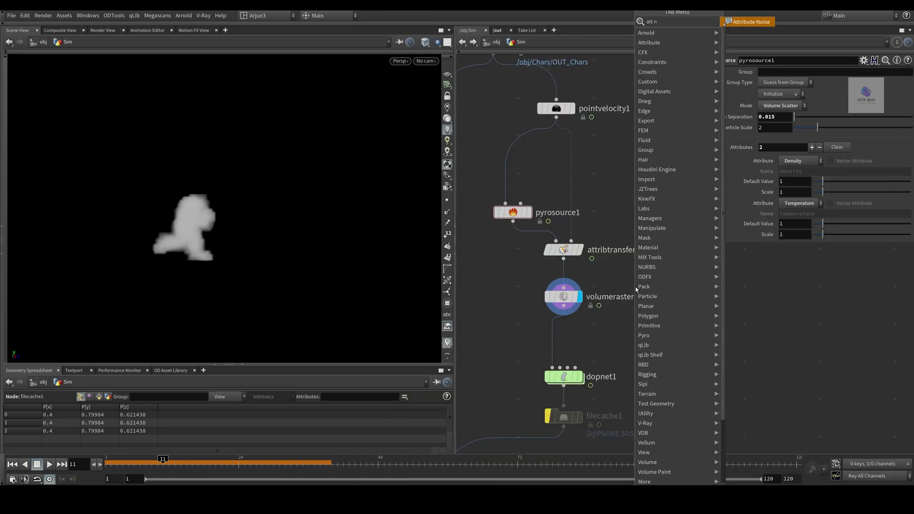
key(Return)
click(563, 287)
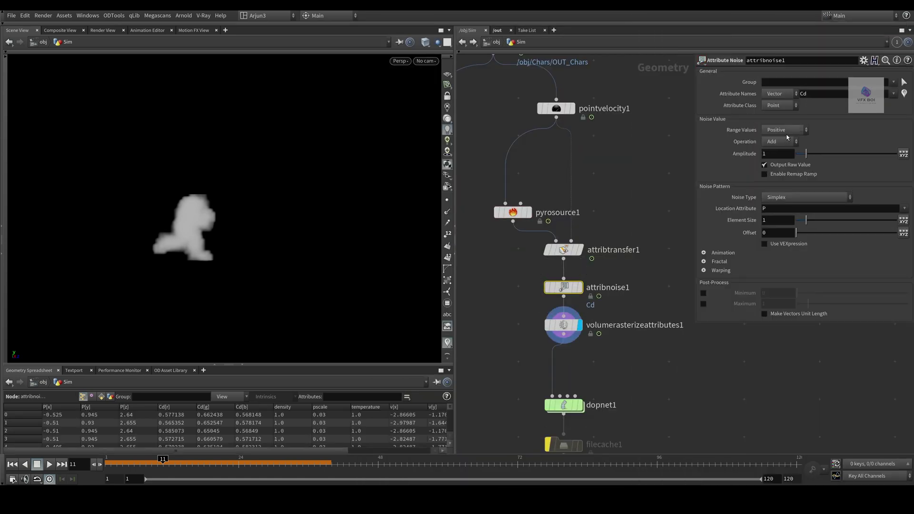
Make attribnoise1 affect the float attribute density
click(779, 95)
click(779, 103)
double_click(817, 94)
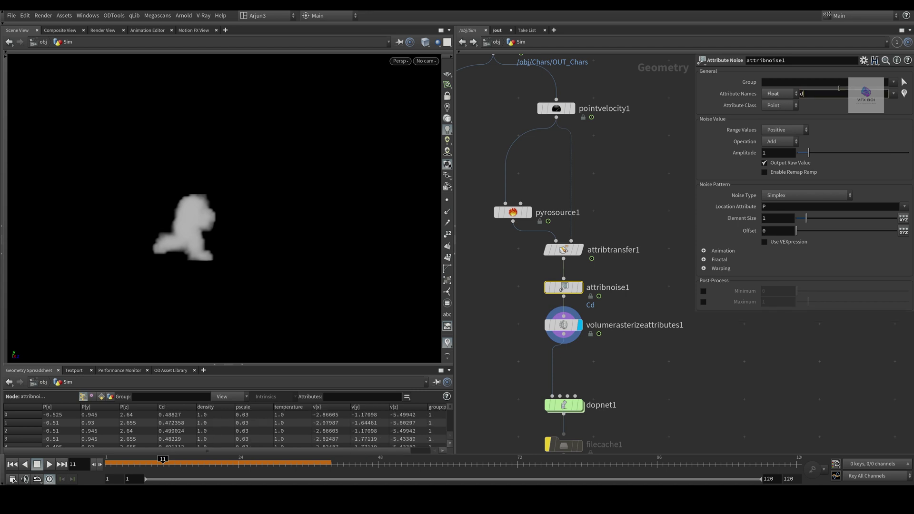
text(densoi)
key(BackSpace)
key(BackSpace)
text(ity)
key(Return)
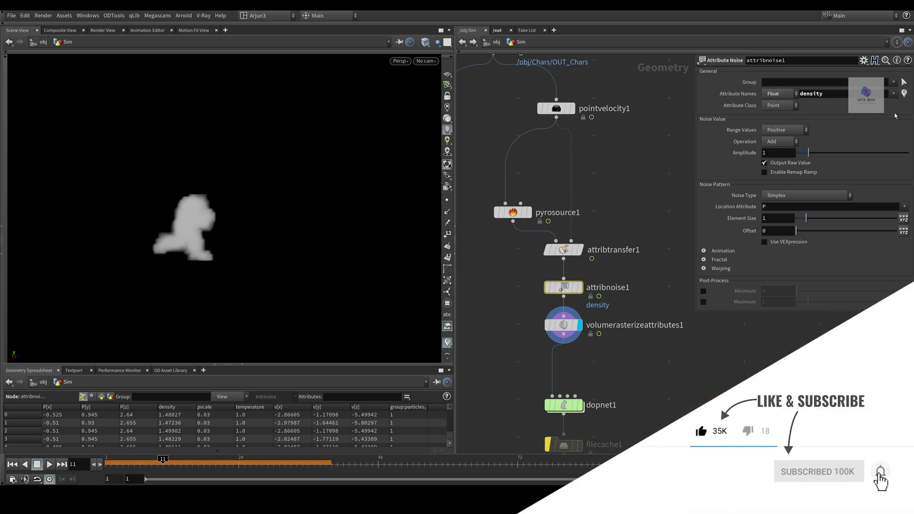
Display attribnoise1 and set its noise range to Zero Centered and its operation to Multiply
click(579, 287)
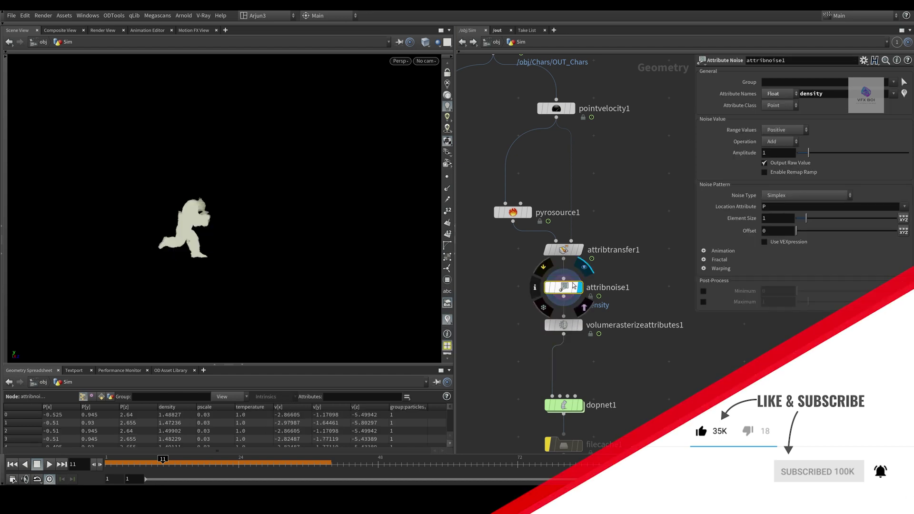
right_drag(184, 183, 220, 113)
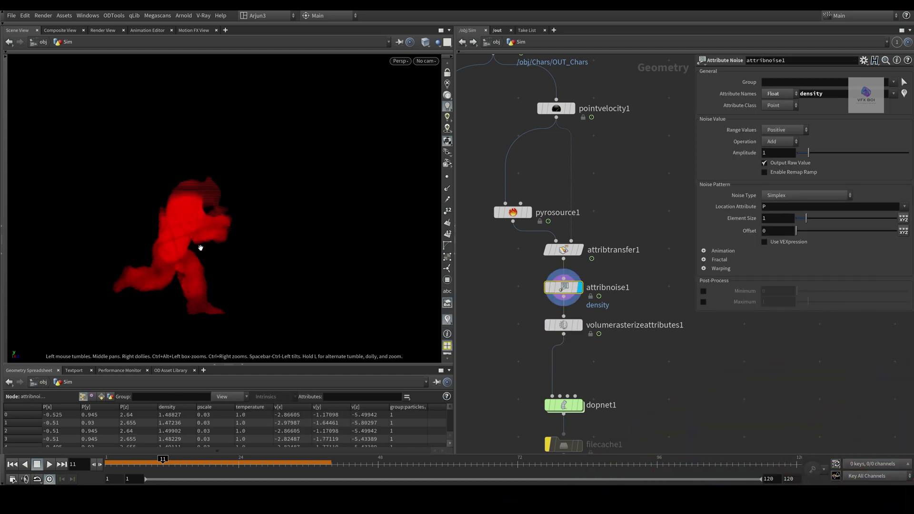
click(767, 132)
click(773, 136)
click(778, 141)
click(775, 181)
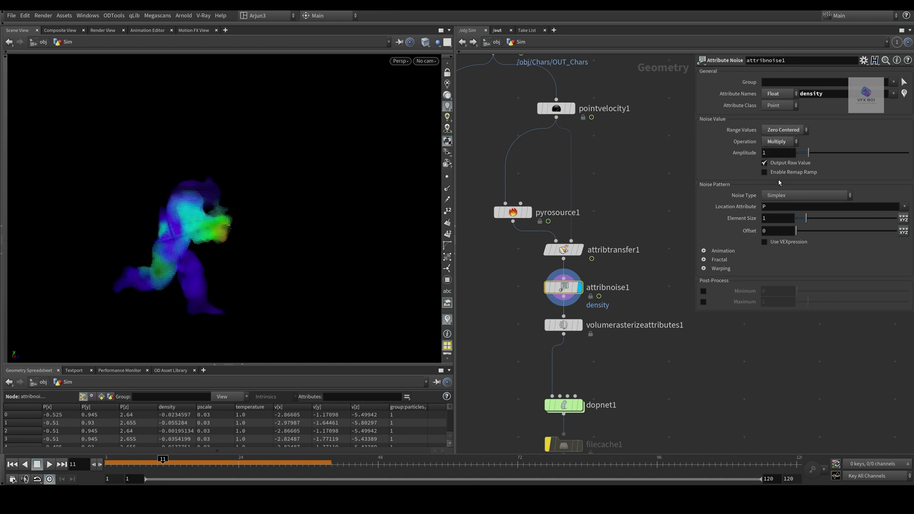
Set the density noise amplitude to 2.91, animate the noise, and scrub the frames to check it
drag(808, 155, 830, 153)
click(735, 251)
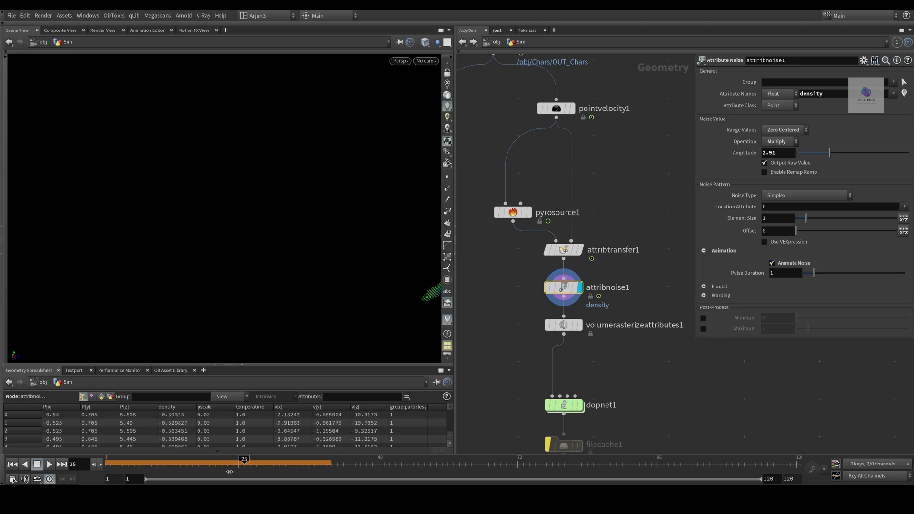
click(142, 462)
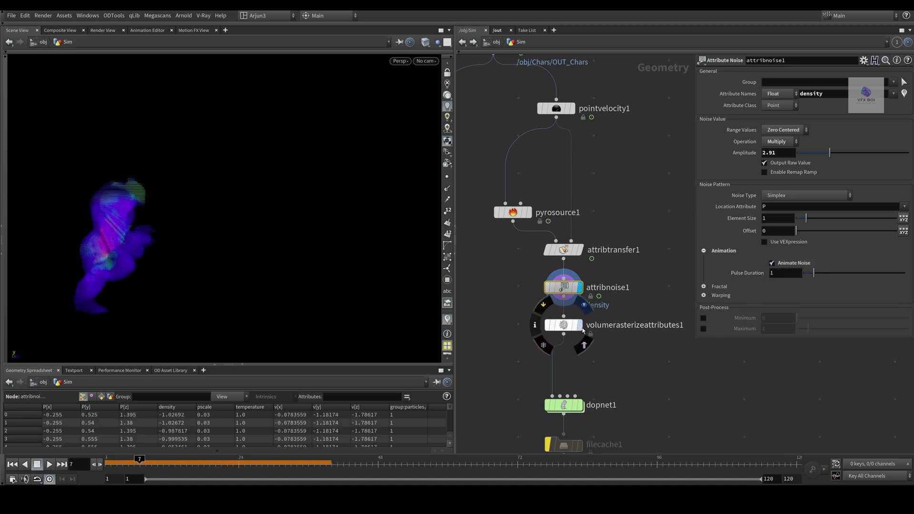
Check the rasterized source volume, then display dopnet1 and resimulate the smoke to frame 23
click(579, 325)
middle_drag(616, 347, 633, 268)
click(598, 327)
drag(145, 463, 205, 465)
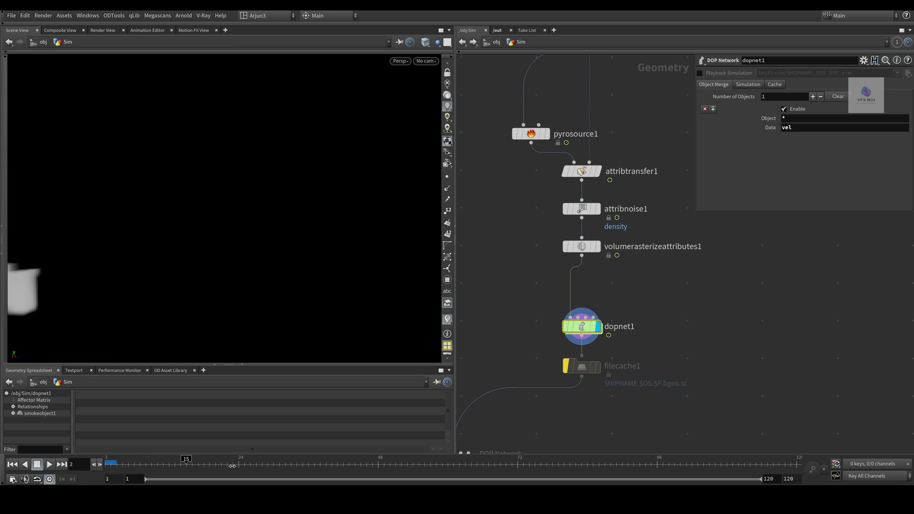
Display object_merge1 and insert an Attribute Noise node on its wire to popnet
scroll(638, 295, down, 5)
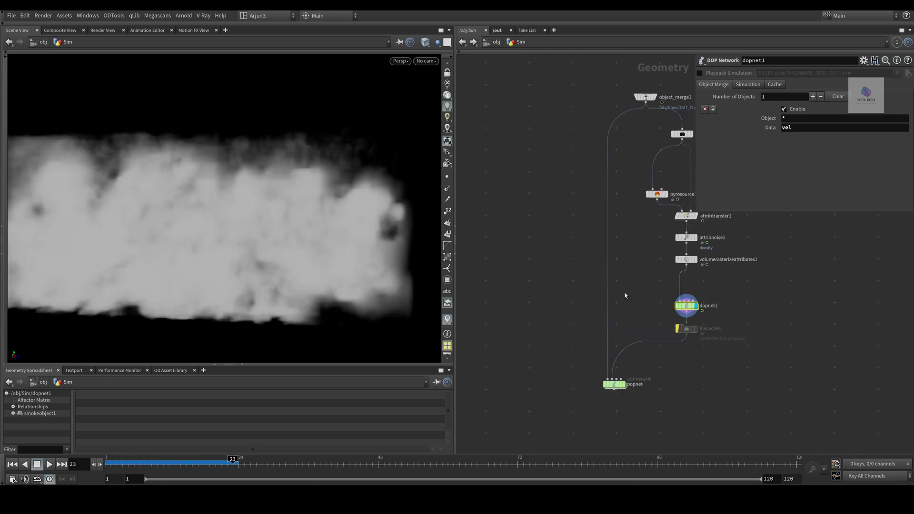
scroll(625, 295, up, 2)
click(660, 63)
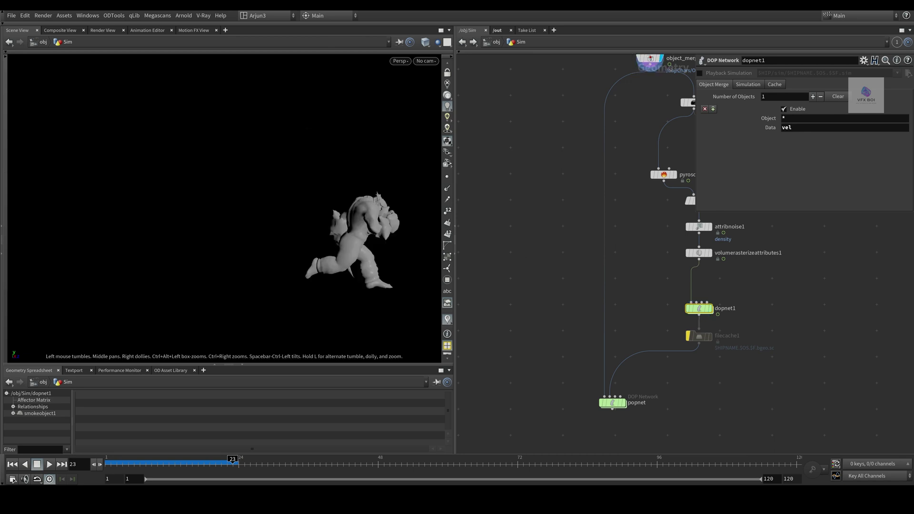
key(Tab)
text(att)
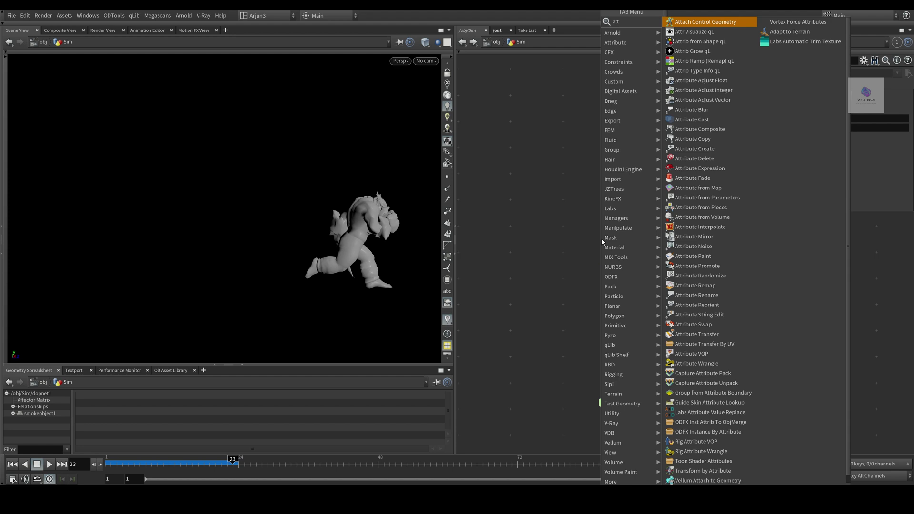
click(692, 246)
Make attribnoise2 write a float attribute named rand
click(788, 94)
click(783, 94)
double_click(807, 95)
text(rand)
key(Return)
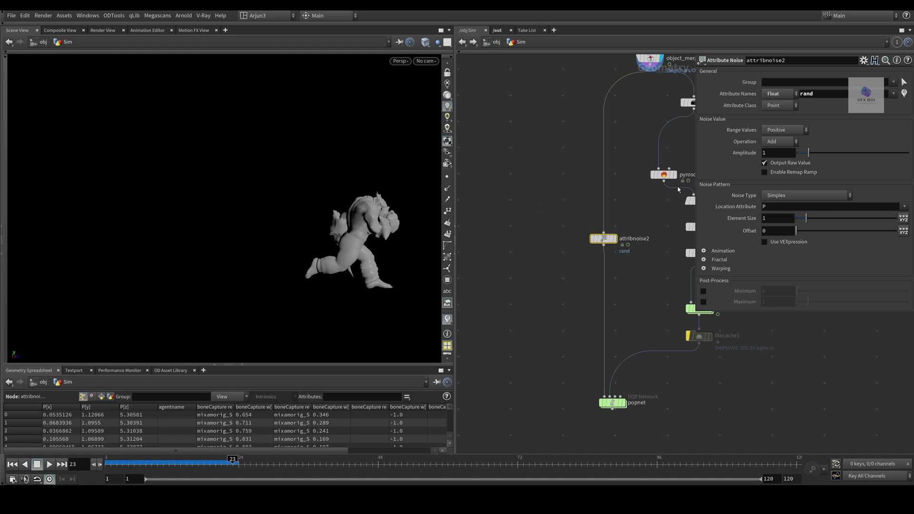
Reduce the rand noise's element size and turn on noise animation
drag(806, 218, 799, 225)
click(723, 250)
click(781, 265)
Display popnet, resimulate the particles, and review them from several angles through frame 43
click(613, 403)
drag(106, 463, 227, 463)
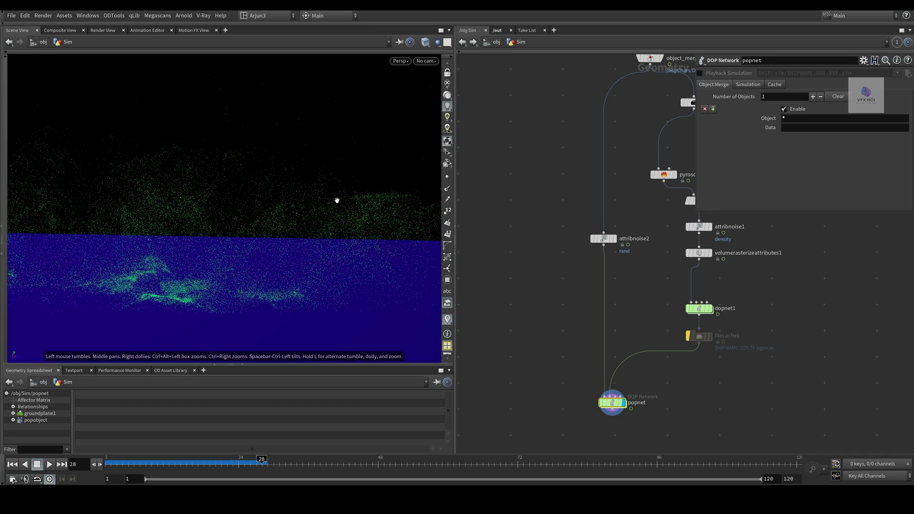
mouse_move(308, 231)
mouse_down()
mouse_move(261, 236)
mouse_move(301, 237)
mouse_move(316, 247)
mouse_up()
drag(247, 248, 208, 241)
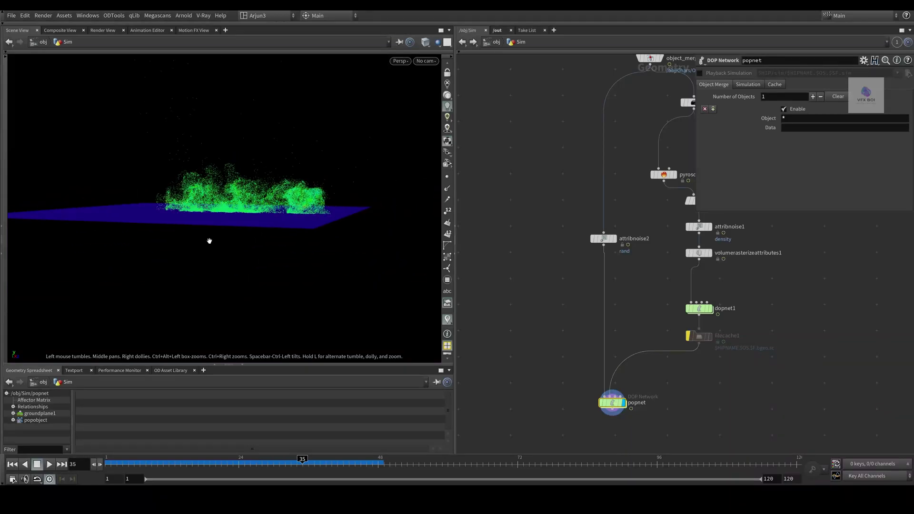
drag(260, 190, 214, 206)
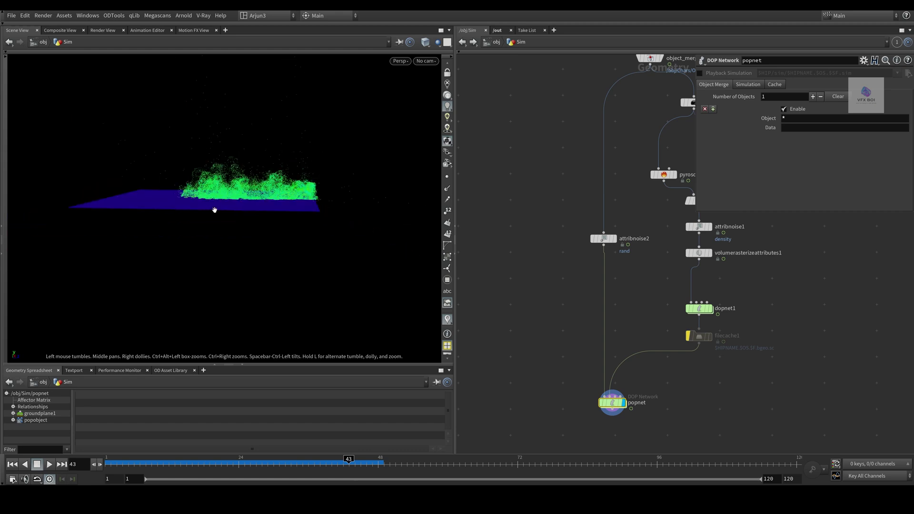
Change the life expectancy on popnet's source_first_input and resimulate to review the particles
double_click(613, 403)
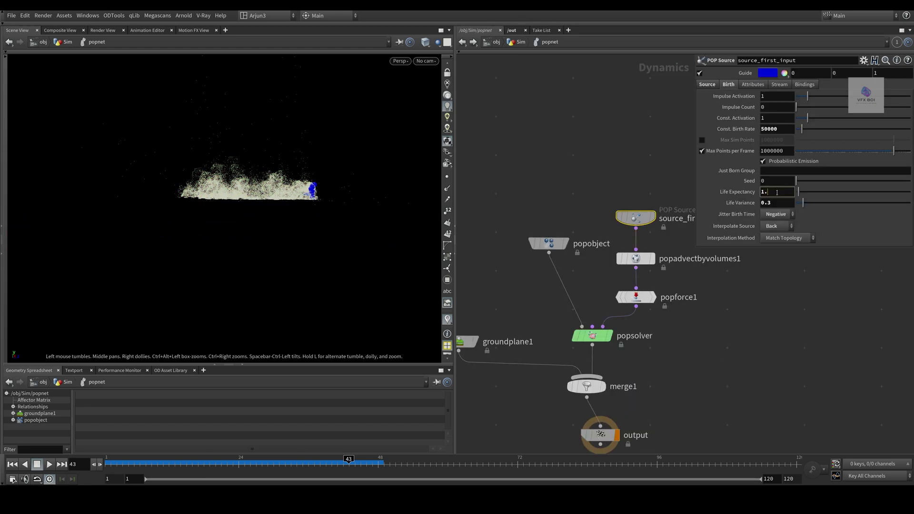
drag(191, 462, 348, 474)
drag(290, 266, 264, 269)
click(234, 465)
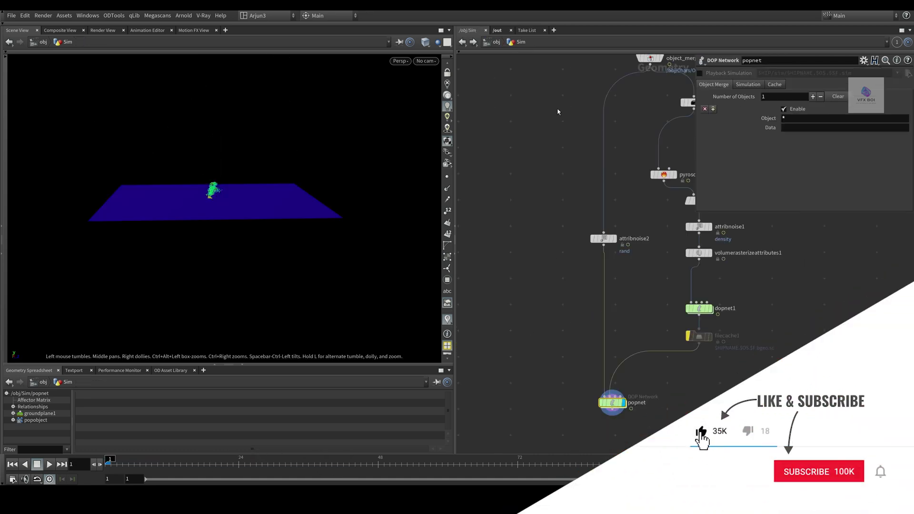
Limit popnet's imported objects to pop* and simulate the particles to frame 12
middle_drag(561, 373, 526, 327)
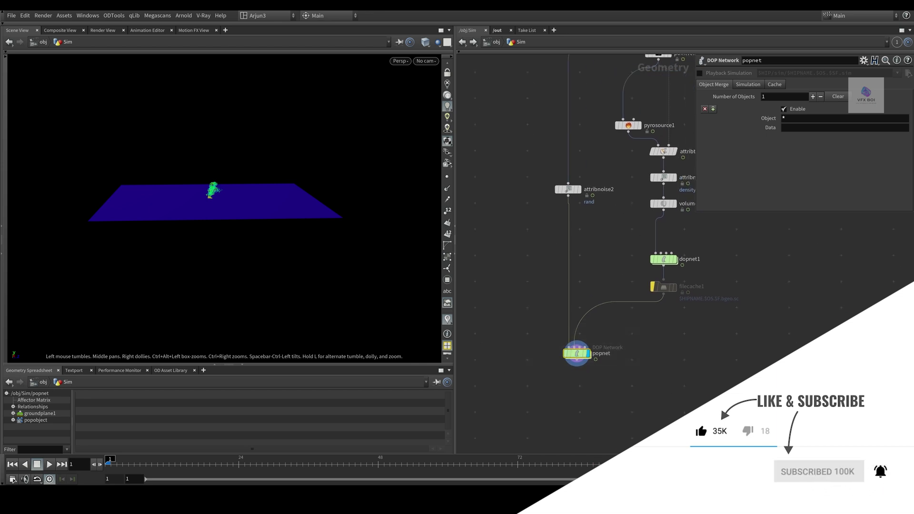
text(pop)
key(Return)
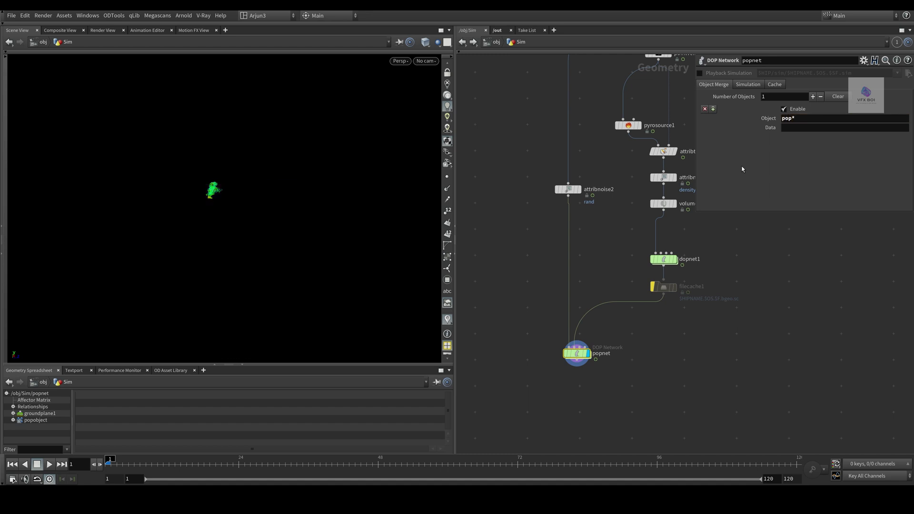
mouse_move(179, 460)
mouse_down()
mouse_move(110, 466)
mouse_move(167, 468)
mouse_up()
Add a File Cache node below popnet and display it
middle_drag(606, 397, 584, 340)
drag(584, 339, 535, 259)
key(Tab)
text(file)
key(Return)
click(557, 329)
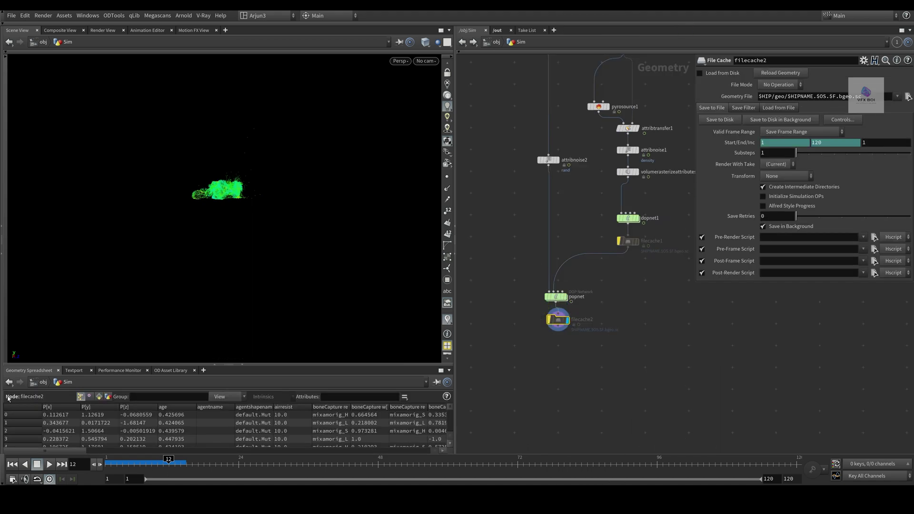
Add an Attribute Delete node below filecache2 and display it
scroll(552, 329, up, 4)
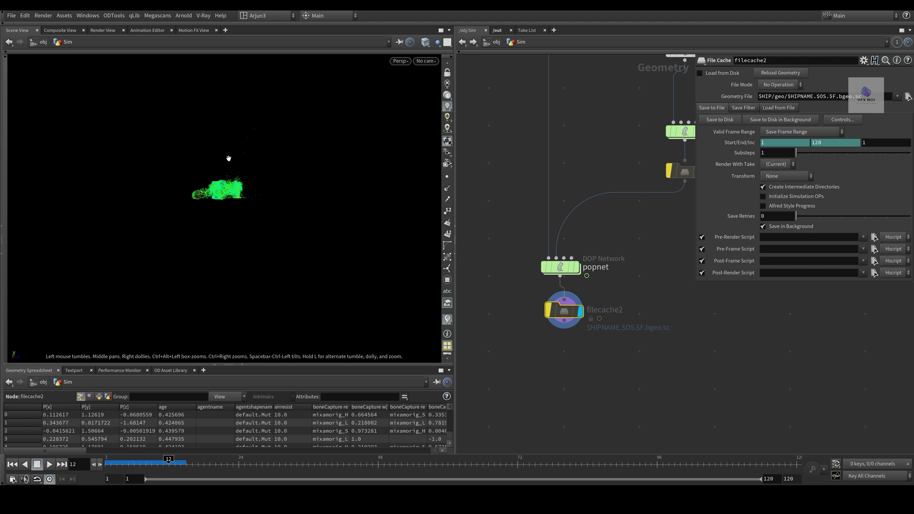
scroll(228, 158, up, 4)
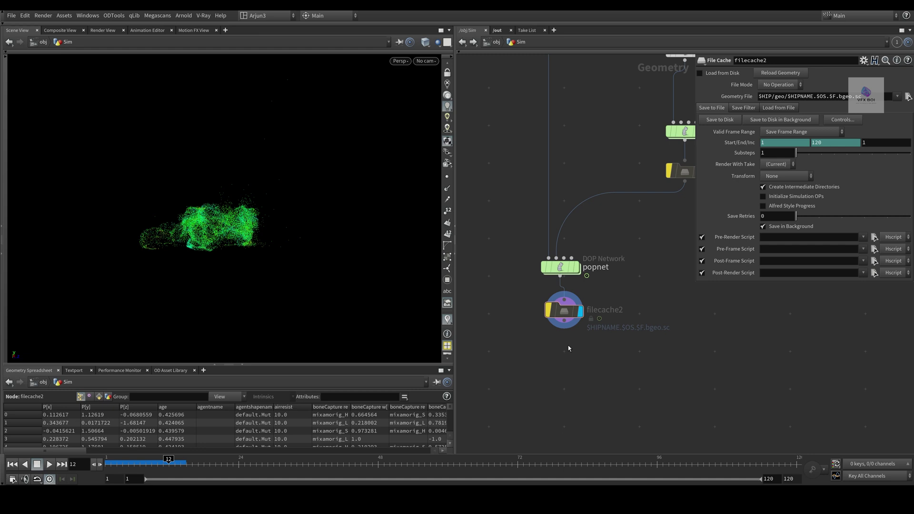
key(Tab)
text(attribdelete)
key(Return)
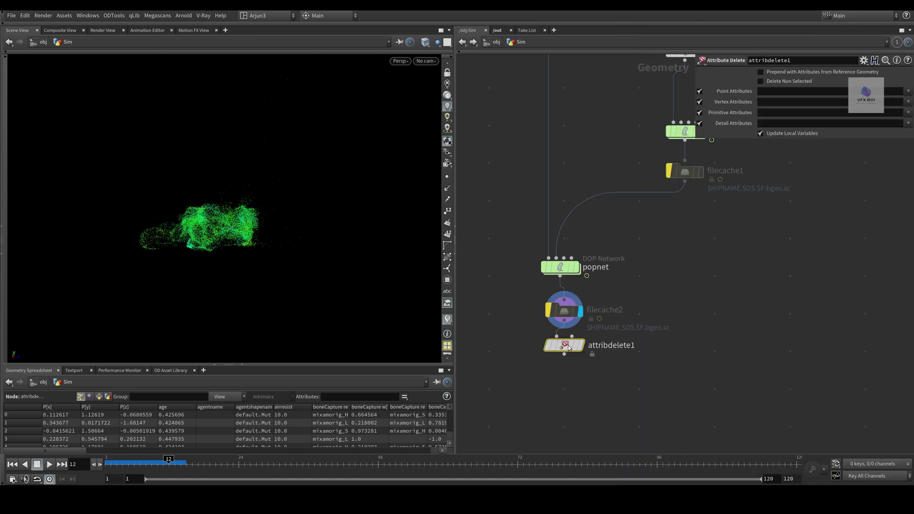
click(569, 349)
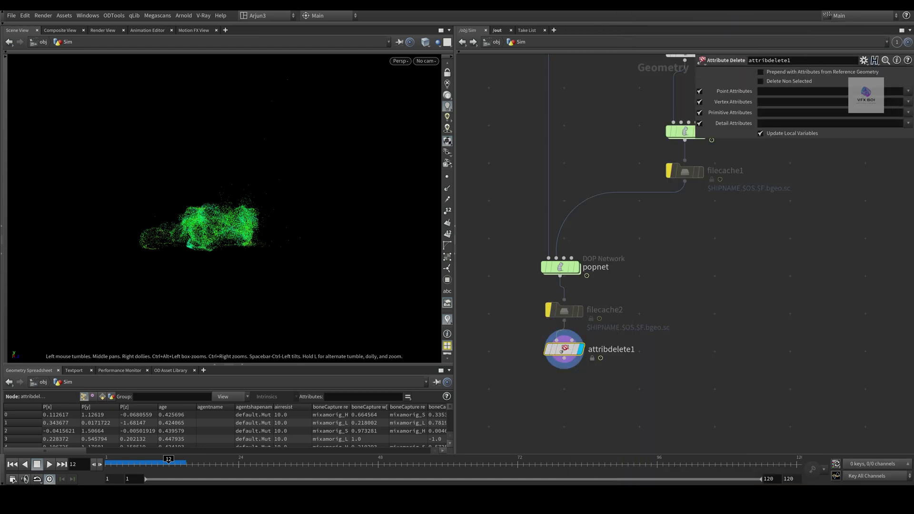
Set attribdelete1's point attributes to * ^v ^rand ^age ^life ^id and check the attribute values through frame 14
click(778, 93)
text(*)
text(v ^rand ^age ^life ^id)
key(Return)
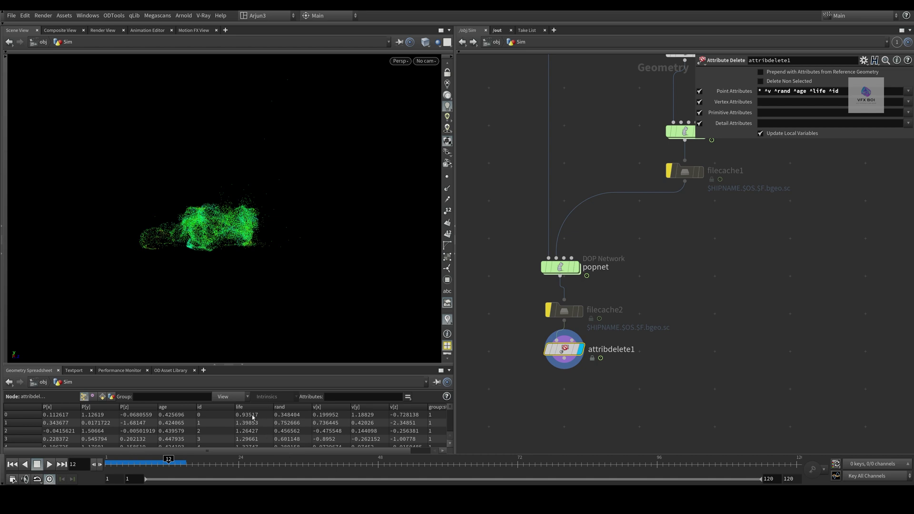
drag(269, 451, 356, 457)
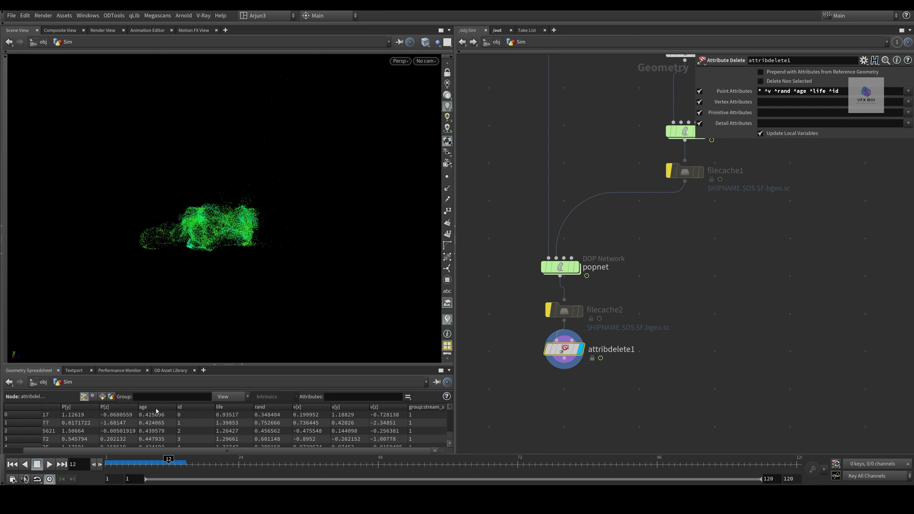
drag(225, 451, 172, 454)
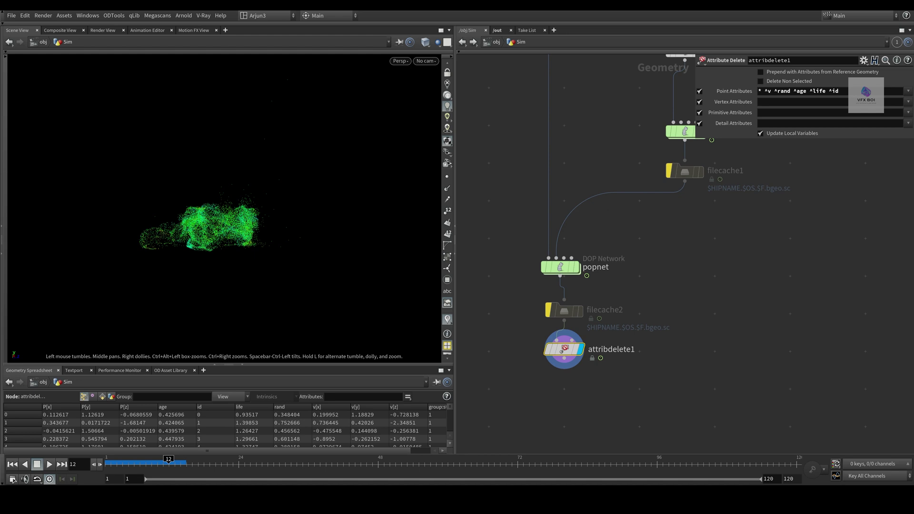
drag(167, 468, 180, 468)
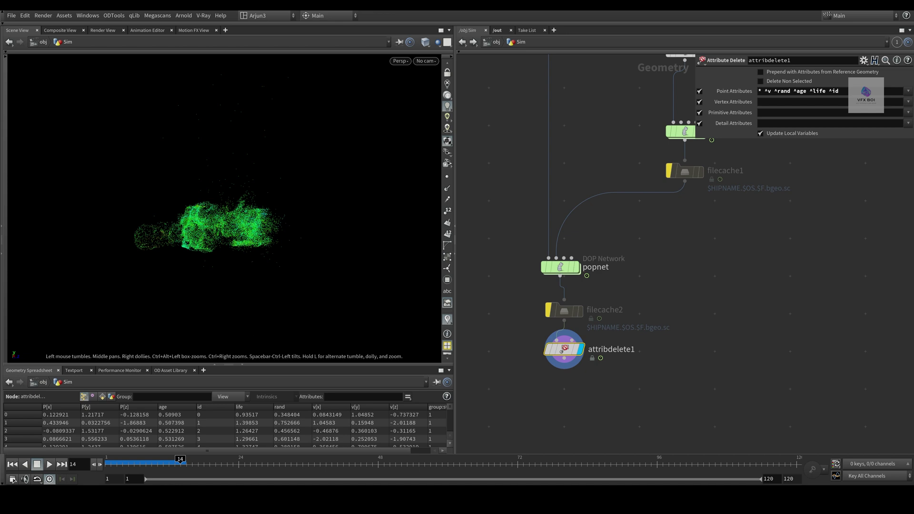
Add an Attribute VOP node below attribdelete1 and display it
middle_drag(646, 377, 658, 288)
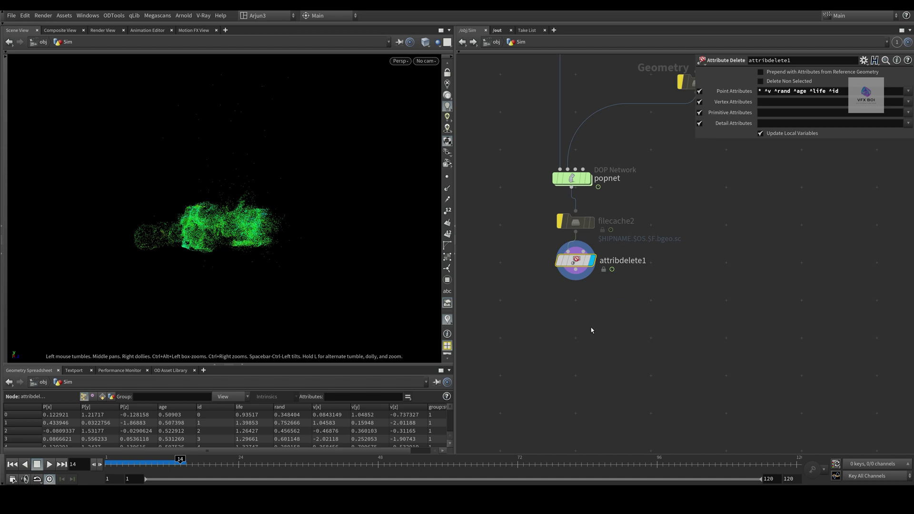
click(590, 329)
key(Tab)
text(att vop)
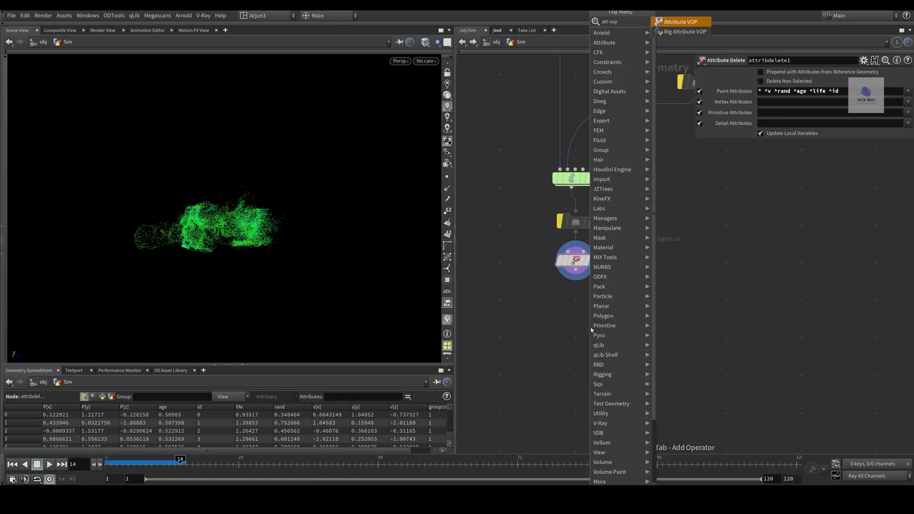
key(Return)
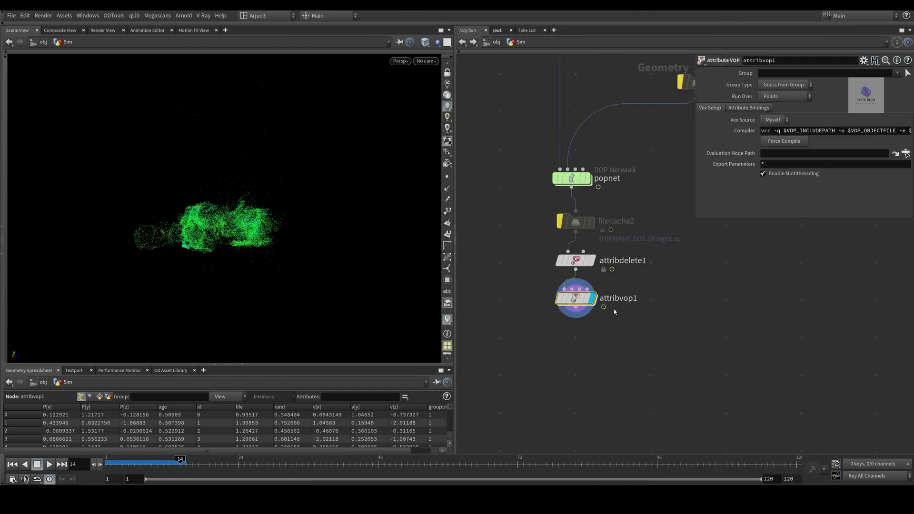
Go inside attribvop1, move geometryvopoutput1 away from geometryvopglobal1, and look over the global outputs
double_click(575, 298)
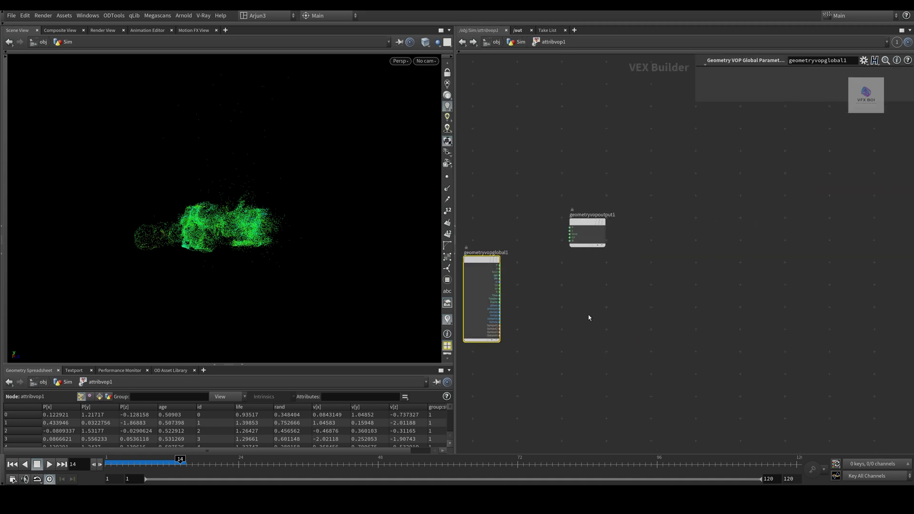
drag(586, 234, 764, 271)
drag(684, 197, 906, 397)
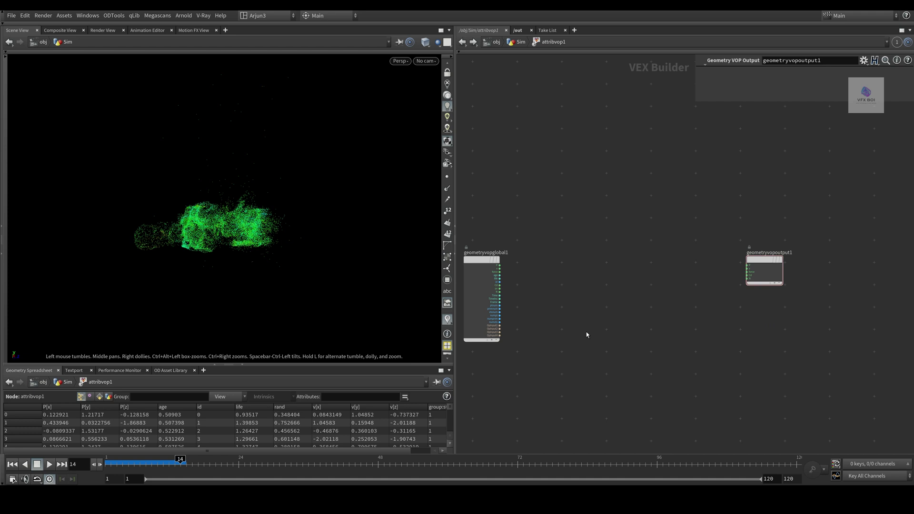
scroll(586, 335, up, 3)
drag(487, 191, 576, 385)
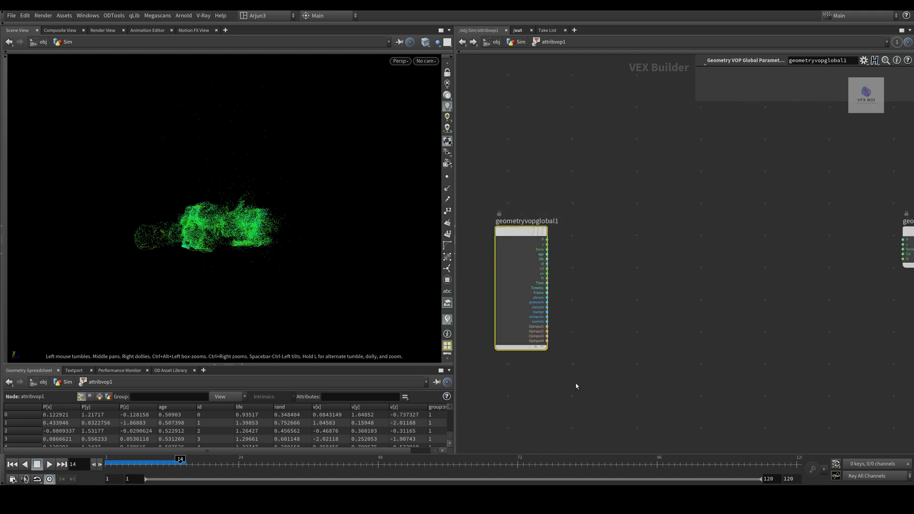
scroll(555, 288, up, 2)
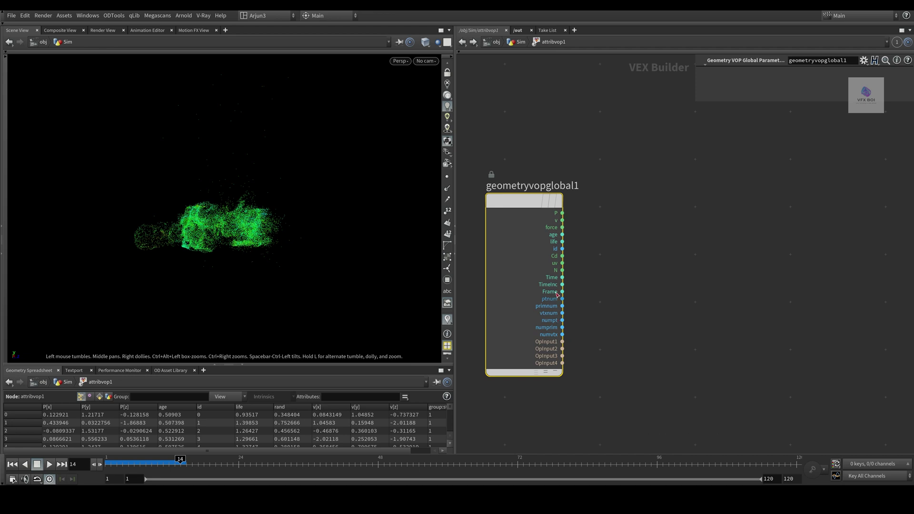
click(653, 350)
scroll(651, 348, down, 4)
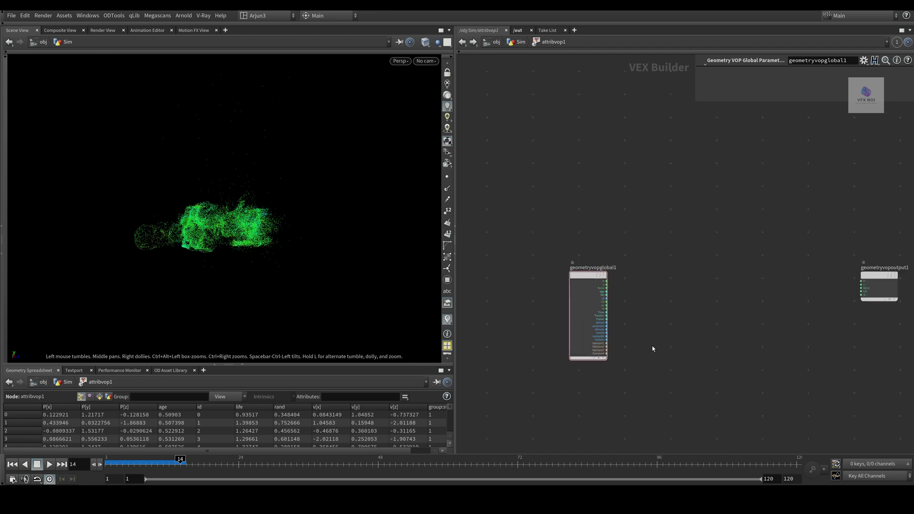
middle_drag(709, 348, 602, 326)
drag(517, 233, 476, 328)
Add a Bind node between the global and output nodes and name its parameter rand
click(586, 332)
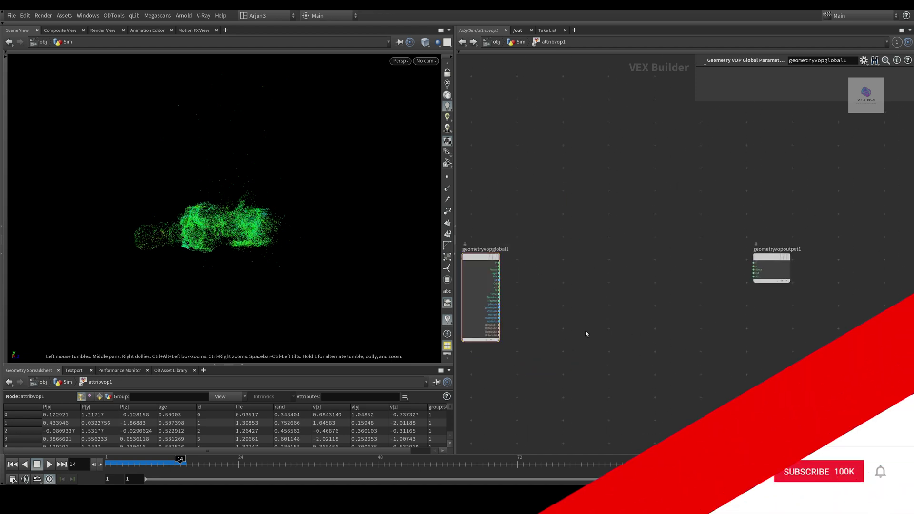
key(Tab)
text(bind)
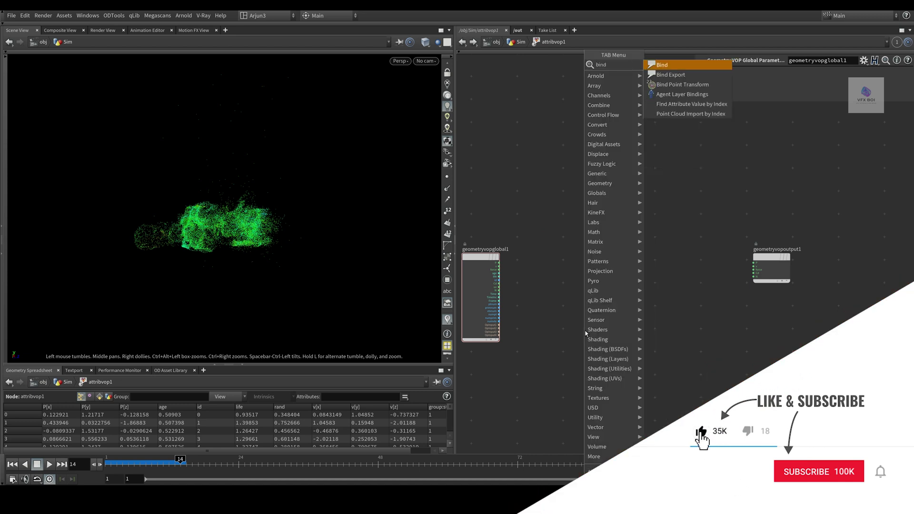
key(Return)
click(584, 333)
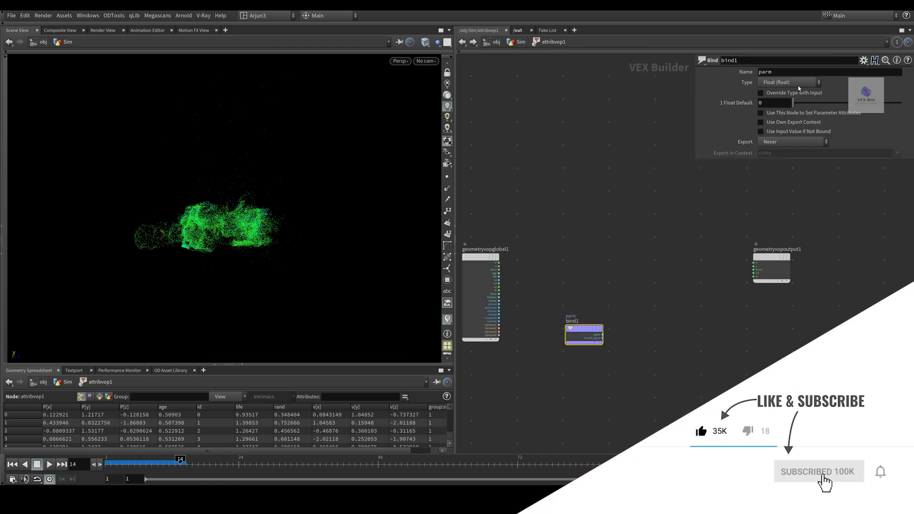
double_click(796, 72)
text(rand)
key(Return)
Add a Ramp Parameter node and connect bind1's rand output to its input
key(Tab)
text(ramp)
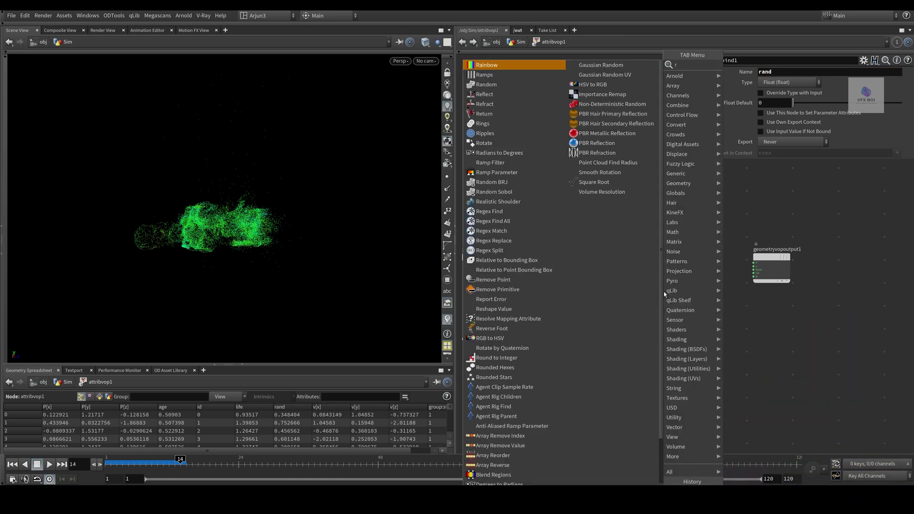
key(Return)
click(663, 291)
click(603, 334)
click(646, 297)
Connect ramp1's output to the Cd input of geometryvopoutput1
middle_drag(711, 349, 664, 366)
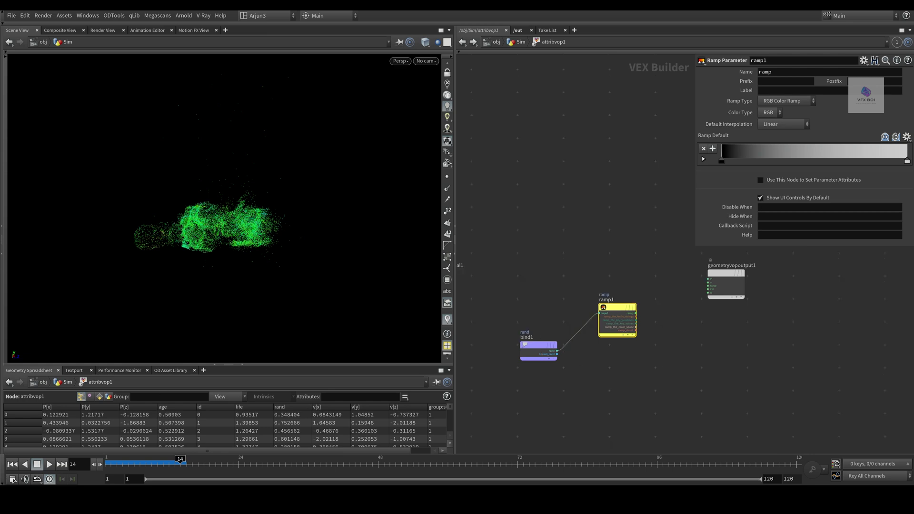
drag(643, 316, 654, 308)
scroll(653, 309, up, 2)
click(642, 304)
click(729, 282)
scroll(678, 291, down, 2)
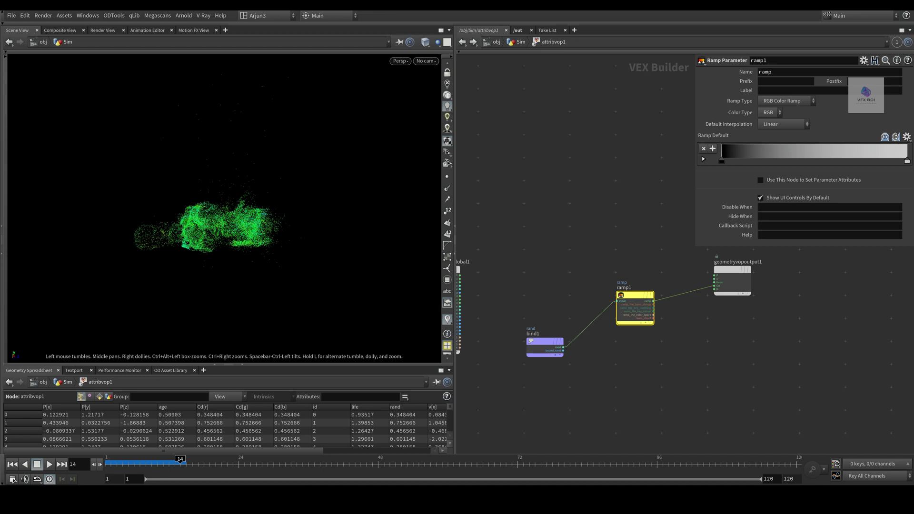
Add a Bind Export node below bind1 and name its parameter nage
middle_drag(619, 354, 629, 351)
middle_drag(521, 281, 531, 279)
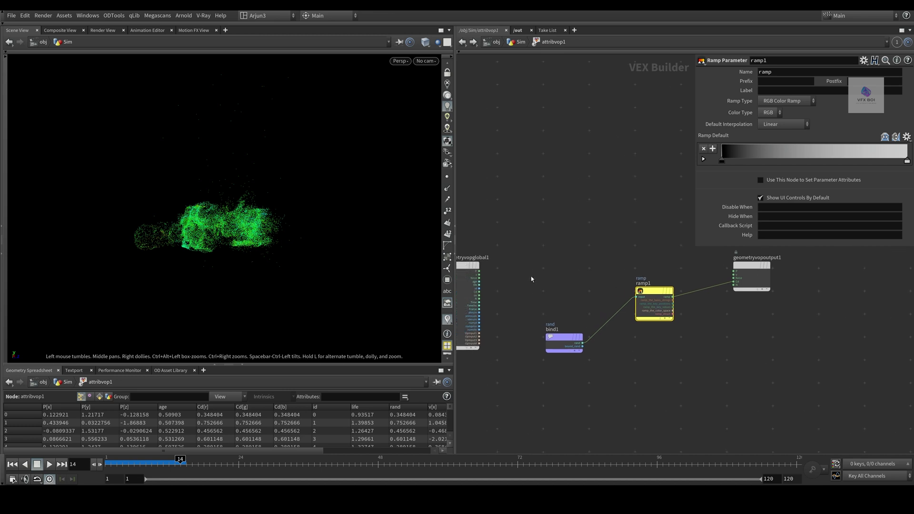
key(Tab)
text(bind e)
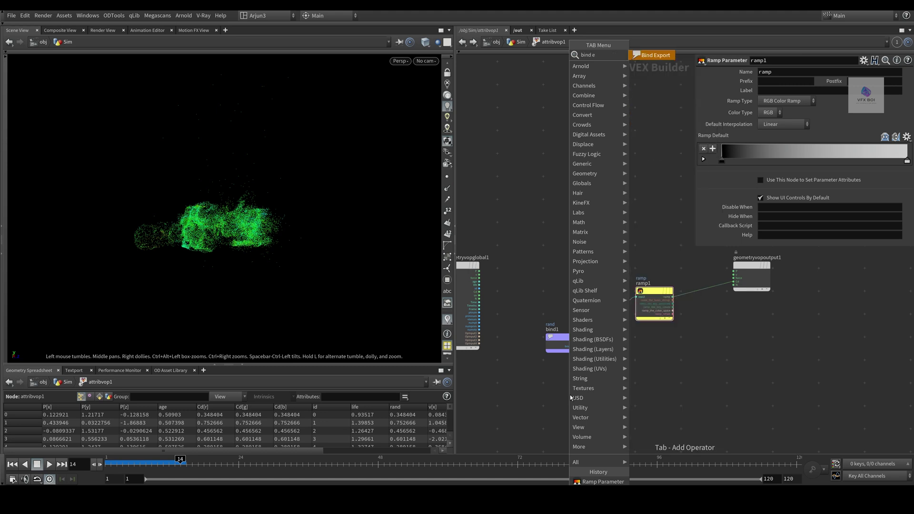
key(Return)
click(570, 395)
click(779, 72)
text(nage)
key(Return)
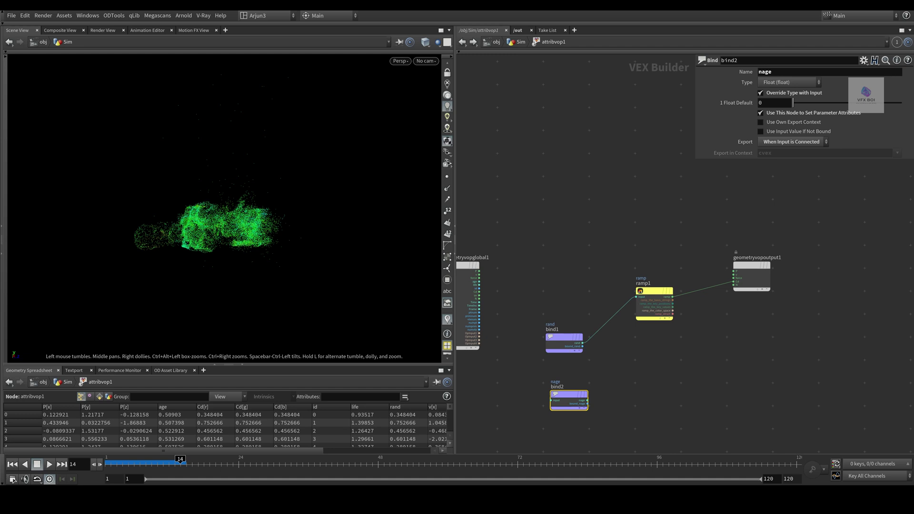
Insert a Color Correction node on the wire between ramp1 and geometryvopoutput1
key(Tab)
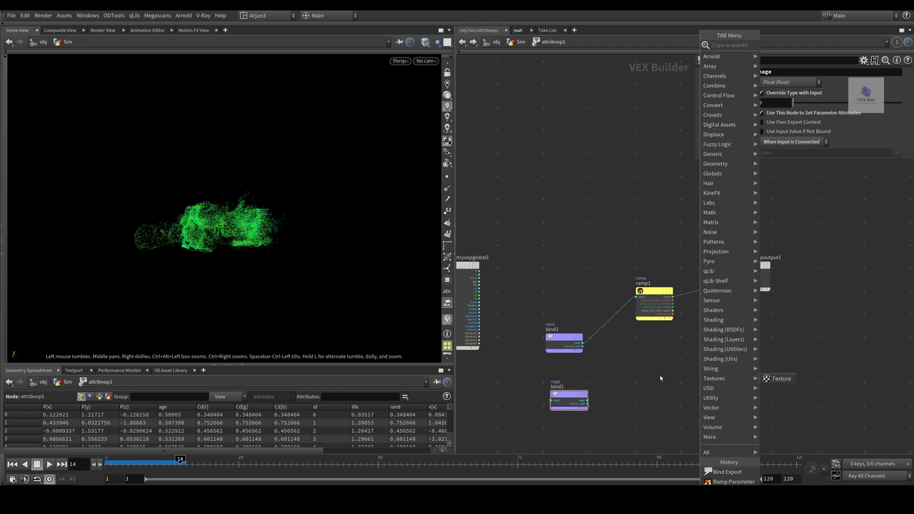
click(749, 320)
key(Tab)
text(color co)
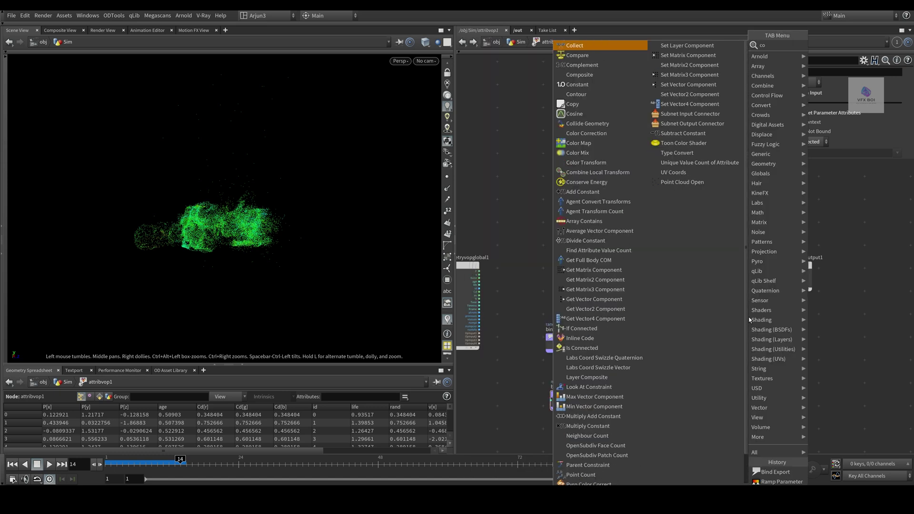
key(Return)
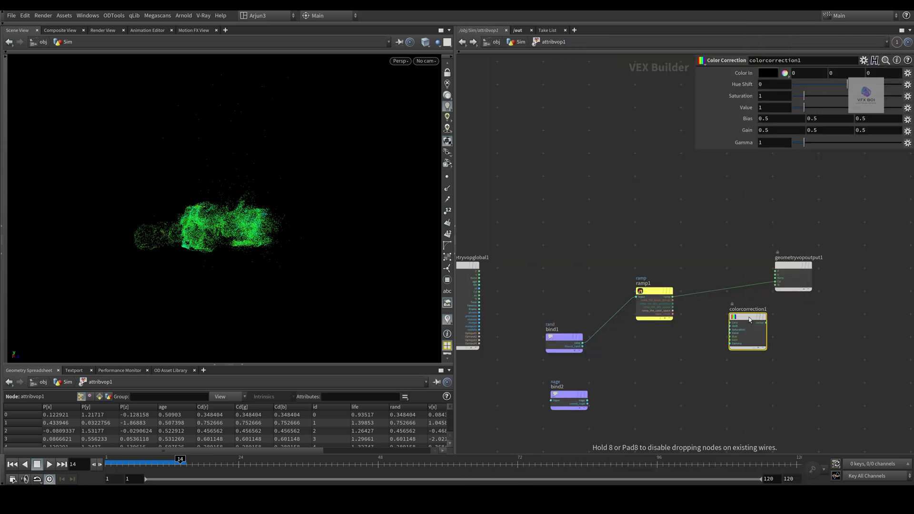
click(735, 289)
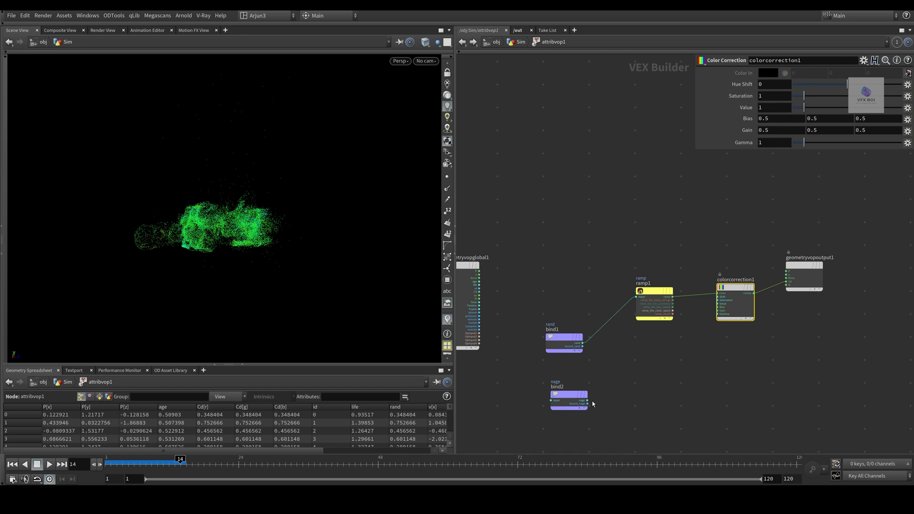
Connect bind2's nage output to the Hue Shift input of colorcorrection1 and sort the spreadsheet's points by age
drag(589, 403, 718, 297)
key(Tab)
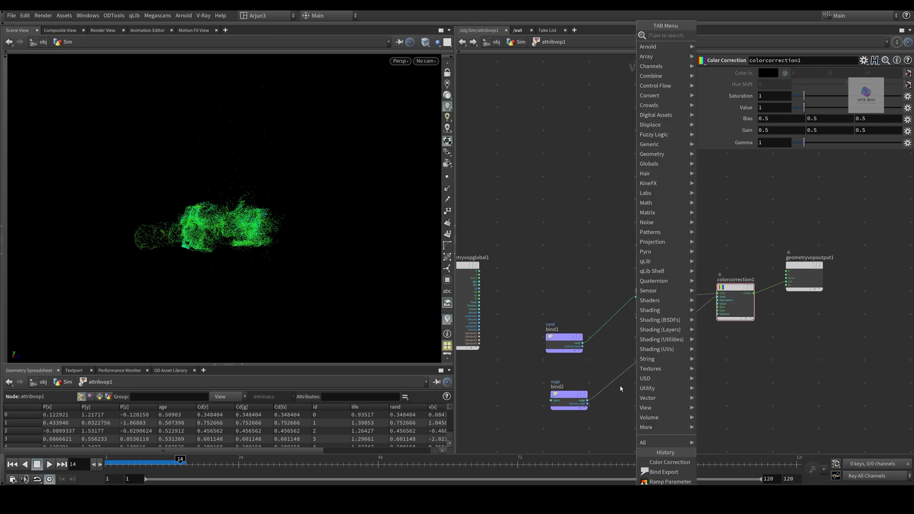
click(173, 430)
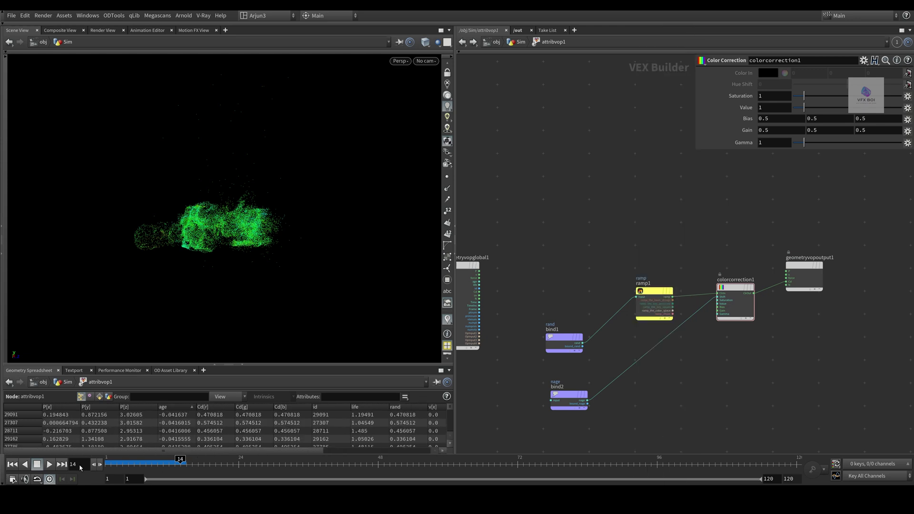
click(169, 407)
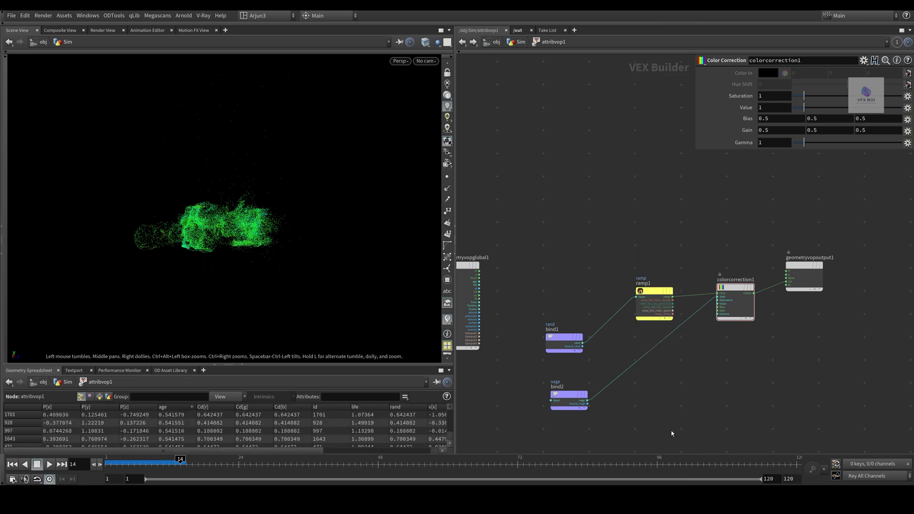
Insert a Fit Range node on the wire between bind2 and colorcorrection1 and set its Destination Max to 0.8
key(Tab)
text(fit r)
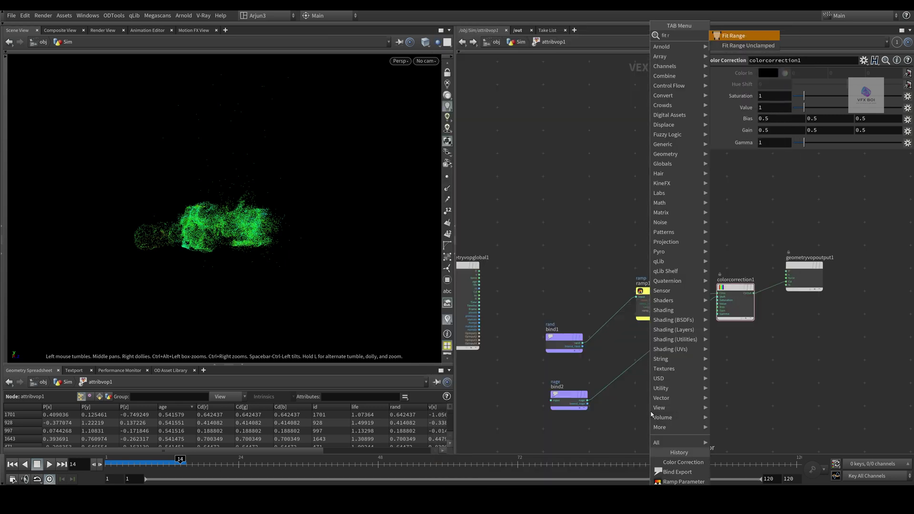
key(Return)
click(660, 379)
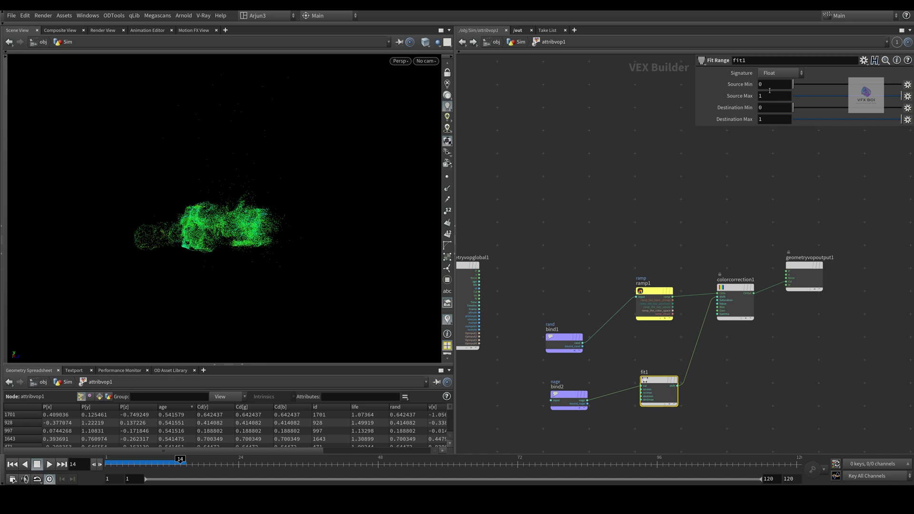
click(774, 119)
text(0.8)
key(Return)
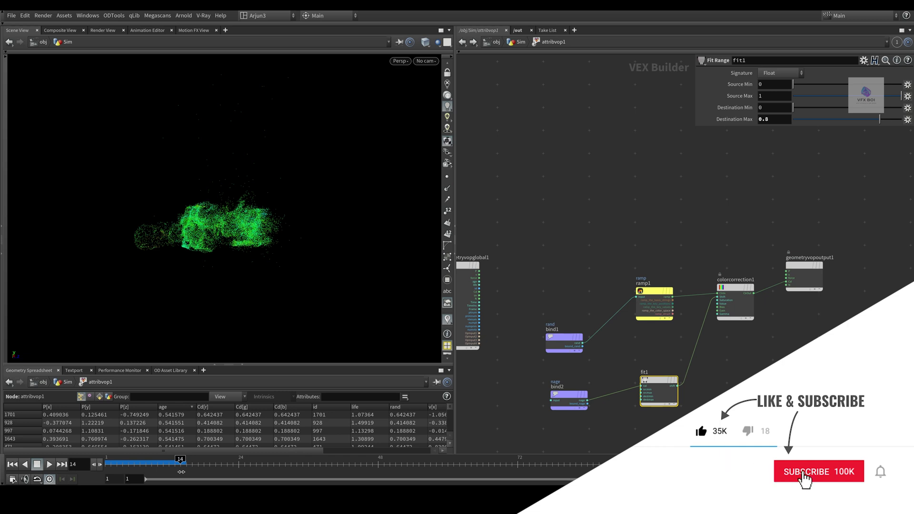
Add a Length node, feed it geometryvopglobal1's v output, and connect its result to colorcorrection1's Value input
key(h)
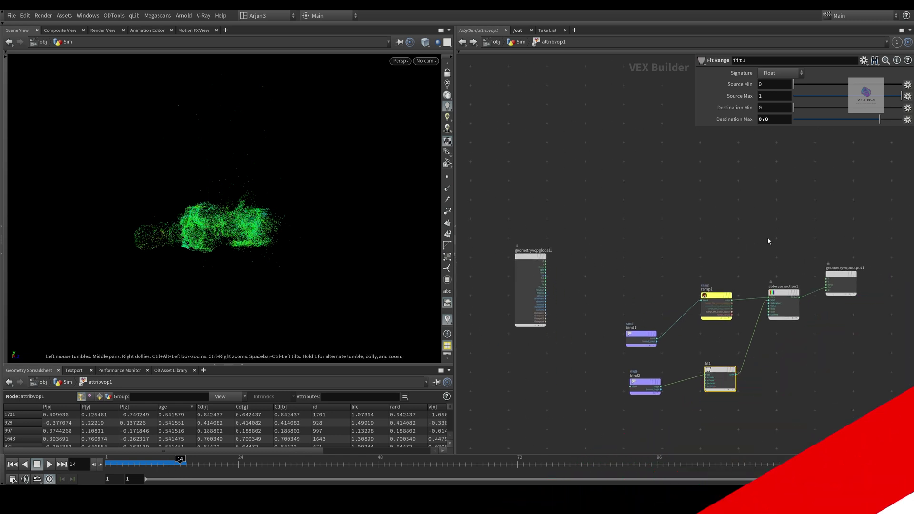
scroll(569, 266, up, 3)
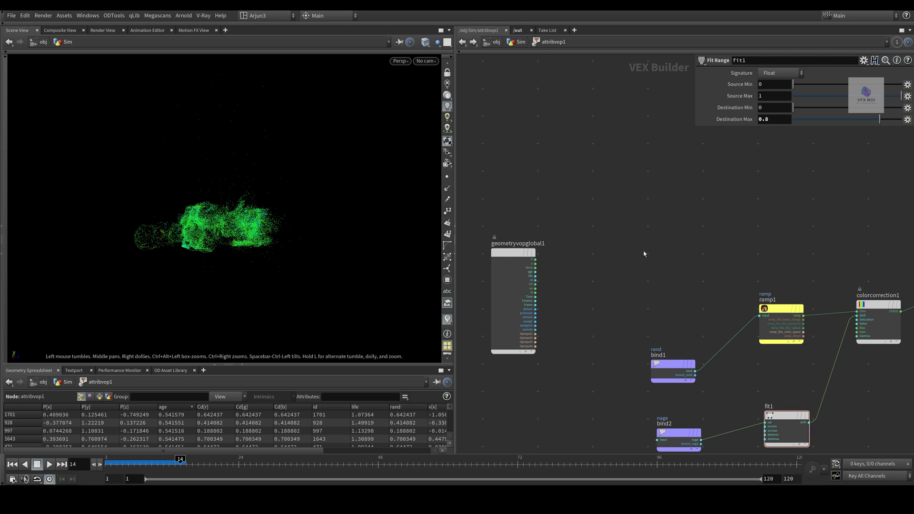
key(Tab)
text(length)
key(Return)
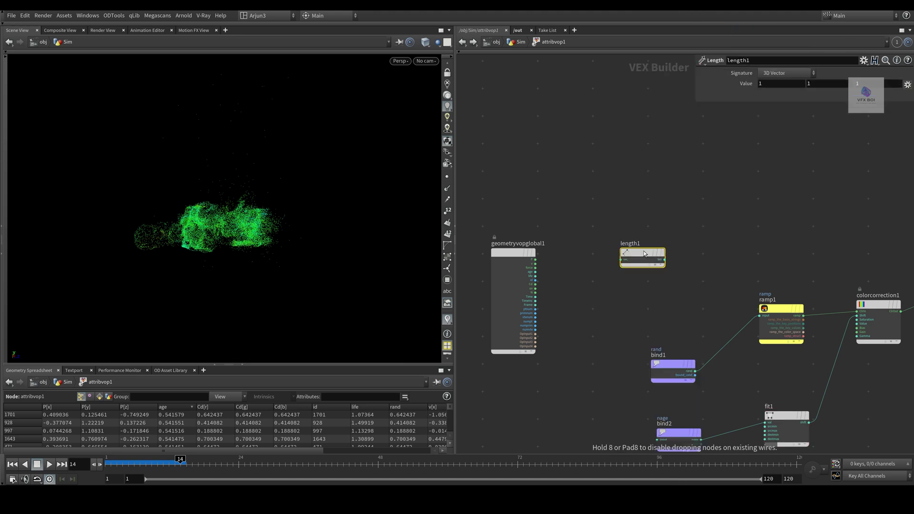
click(644, 253)
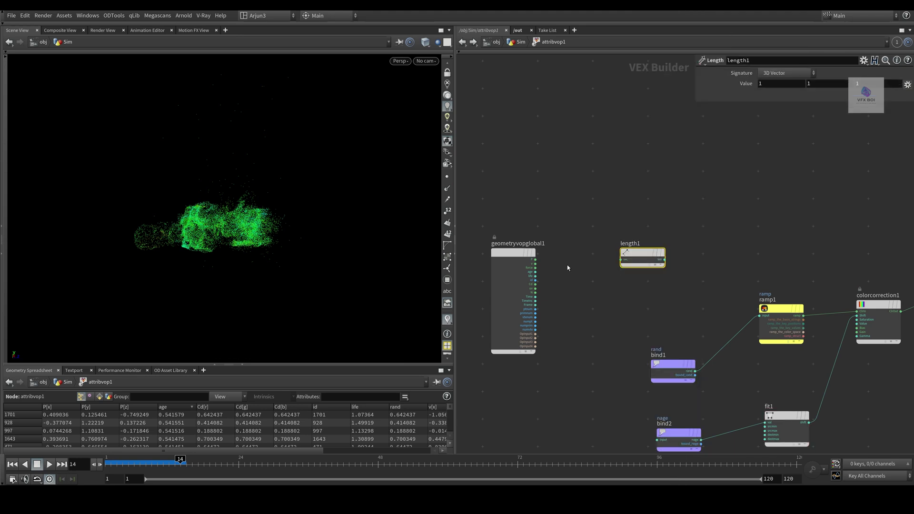
drag(535, 263, 620, 260)
middle_drag(693, 254, 593, 245)
drag(565, 250, 565, 224)
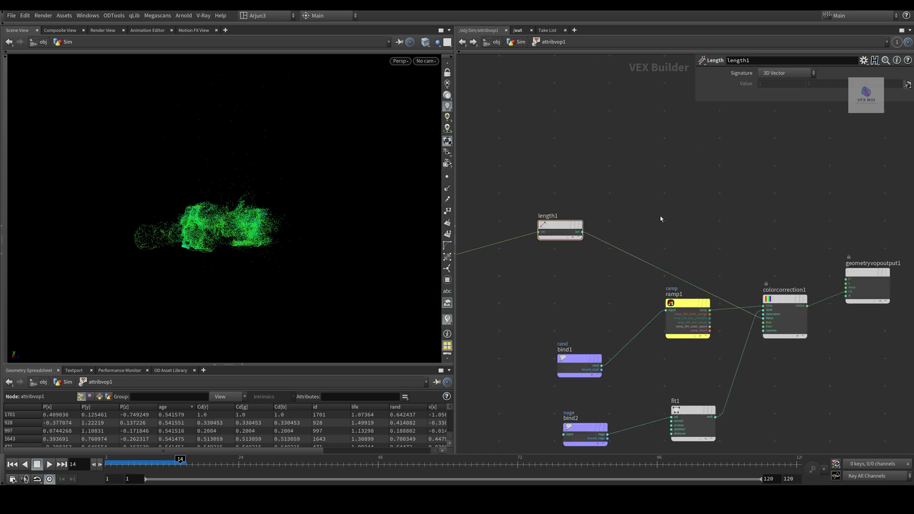
Insert a Fit Range node on the wire between length1 and colorcorrection1 and set its Destination Max to 0.5
key(Tab)
text(fit r)
key(Return)
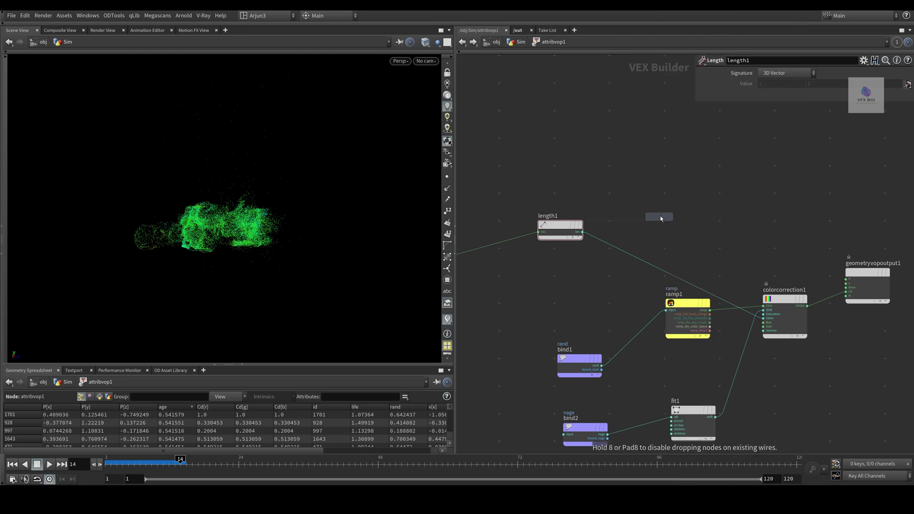
click(662, 219)
mouse_move(661, 219)
mouse_down()
mouse_move(627, 255)
mouse_move(672, 231)
mouse_up()
click(775, 120)
text(.5)
key(Return)
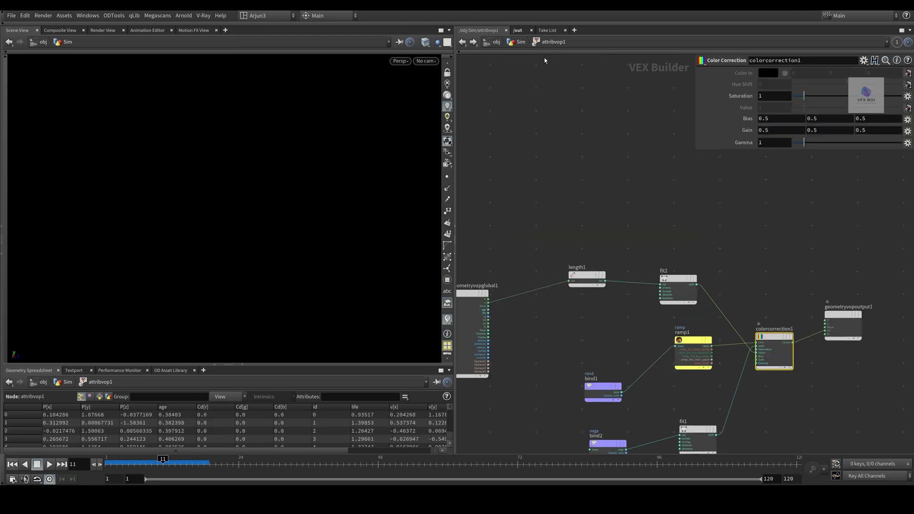
Return to the Sim network and apply the Infra-Red preset to attribvop1's color ramp
key(u)
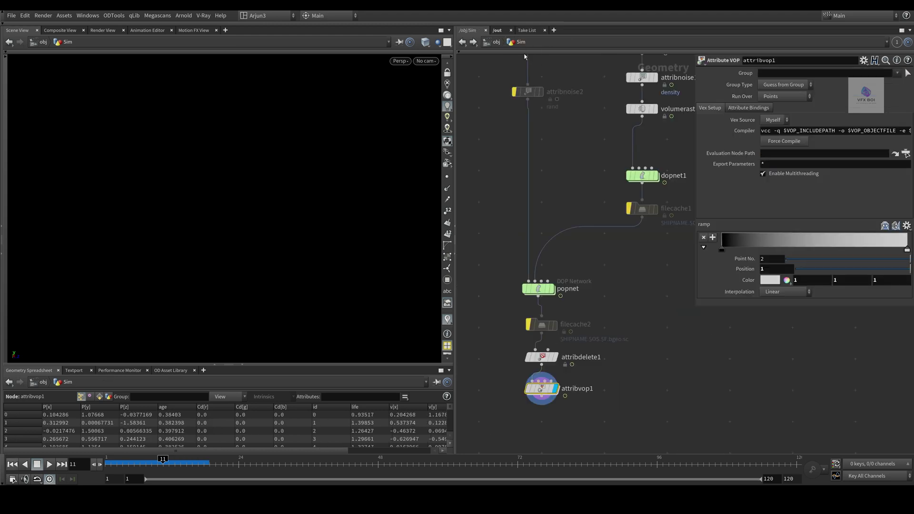
click(906, 225)
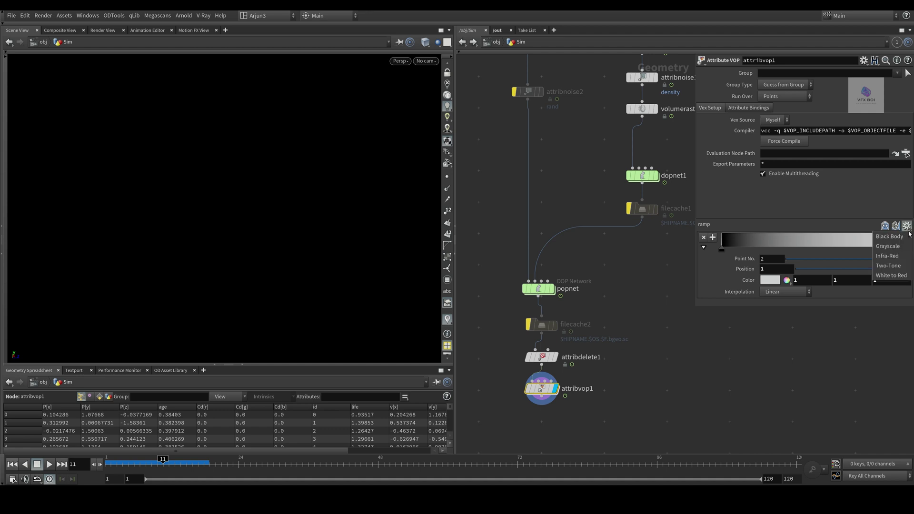
click(902, 258)
Scrub the simulation through its frames and examine how the particle colors change over time
drag(163, 471, 239, 473)
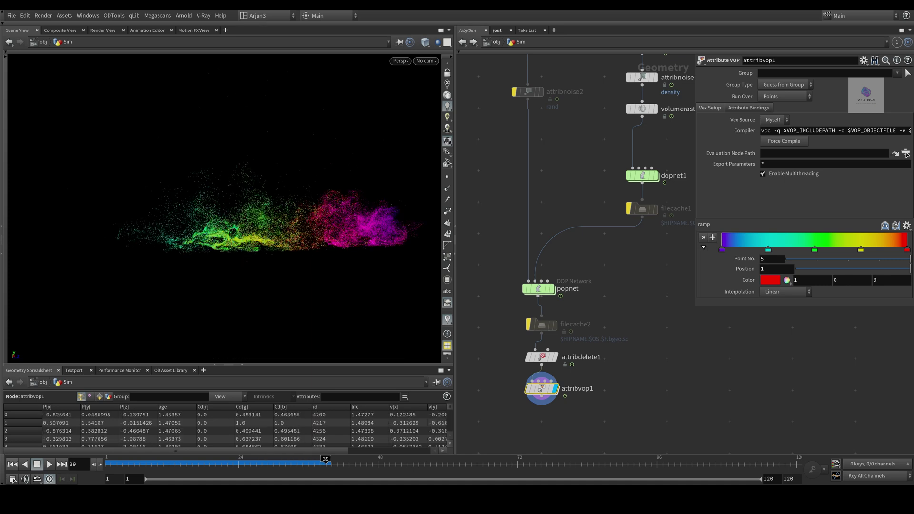
drag(165, 465, 296, 464)
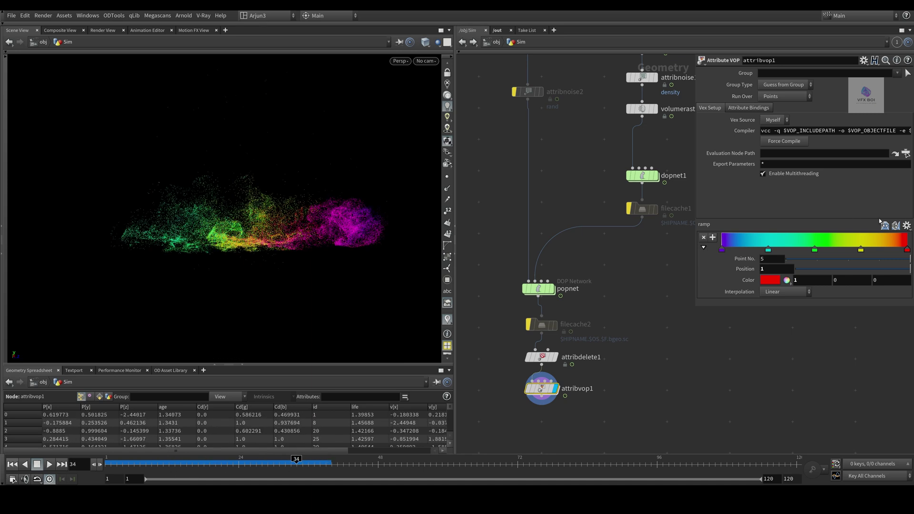
click(907, 226)
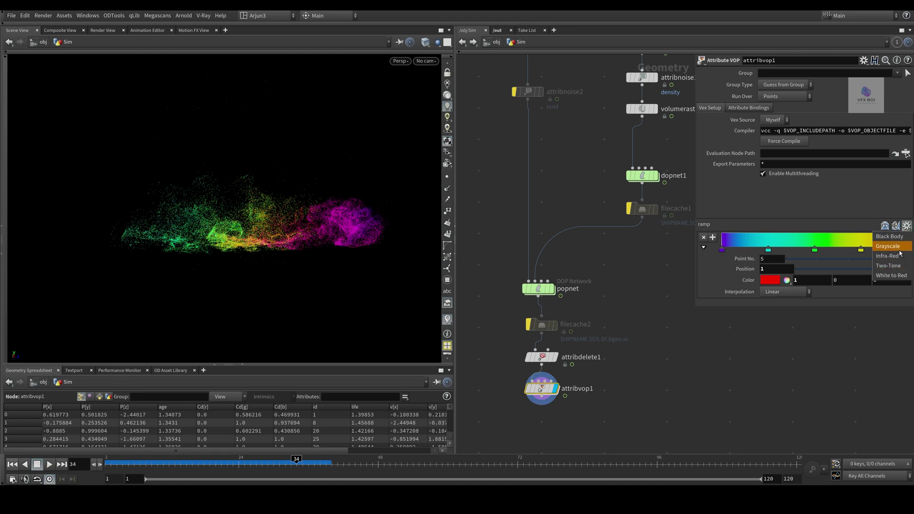
click(730, 263)
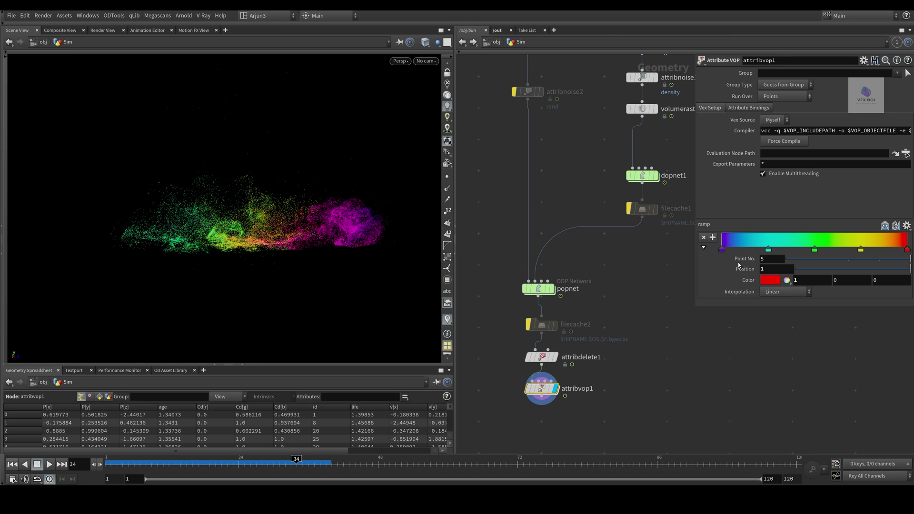
drag(113, 463, 296, 476)
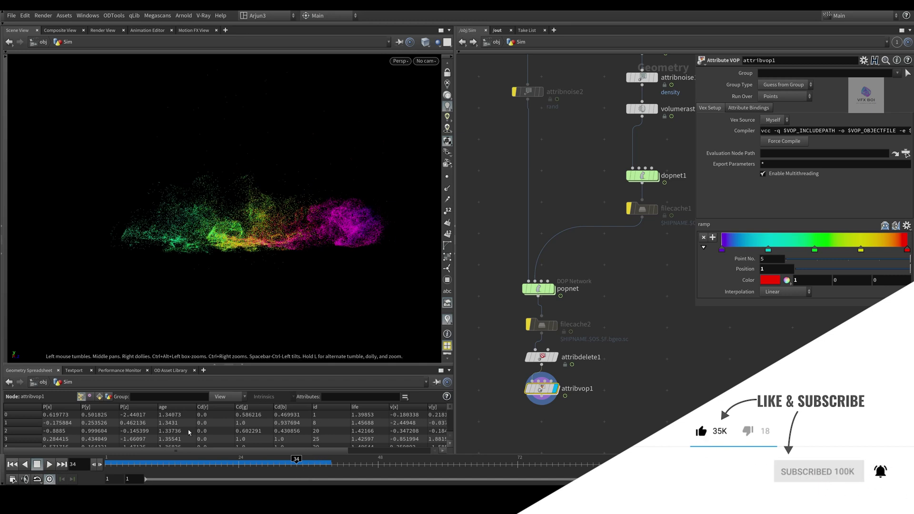
drag(296, 463, 348, 473)
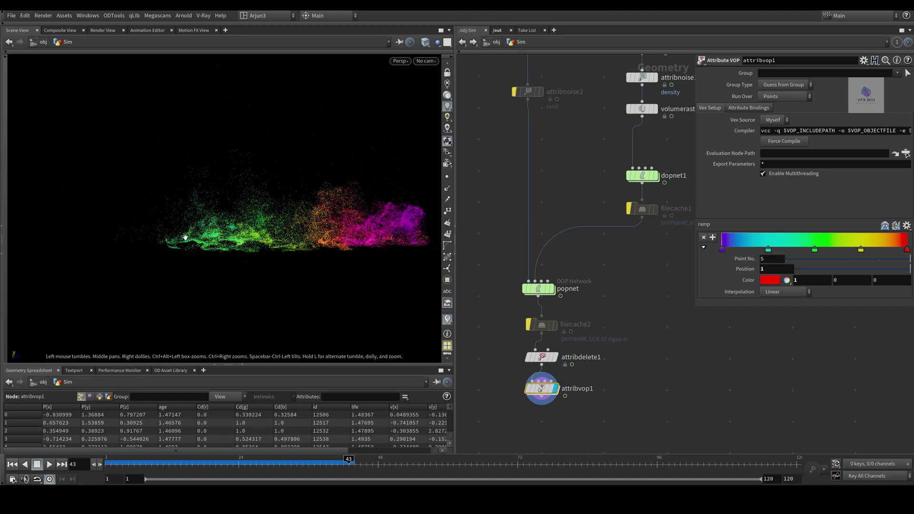
mouse_move(217, 238)
mouse_down()
mouse_move(224, 270)
mouse_move(214, 233)
mouse_up()
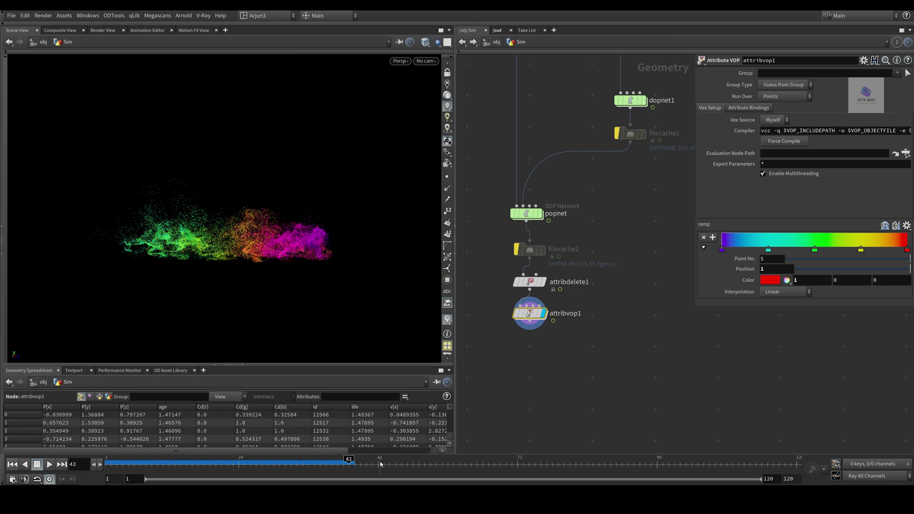
Go to frame 48, reframe the particles, and show them in the interactive render
click(380, 464)
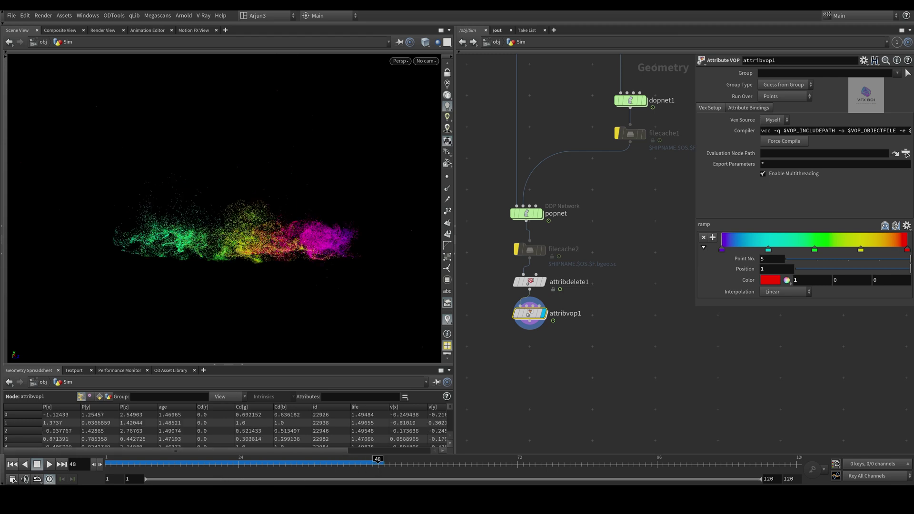
drag(238, 229, 209, 243)
click(102, 30)
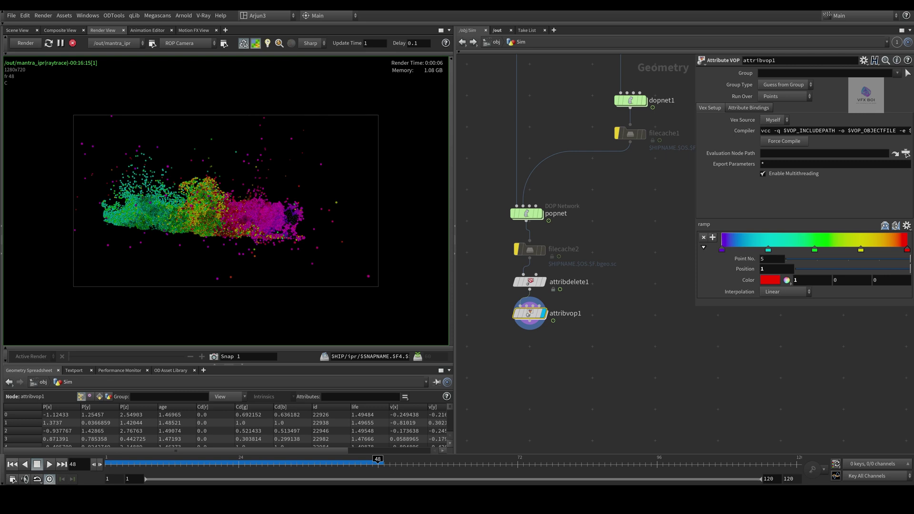
Return to the object level and set the Sim object's render Point Scale to 0.05
click(462, 42)
drag(638, 291, 590, 246)
middle_drag(618, 281, 592, 295)
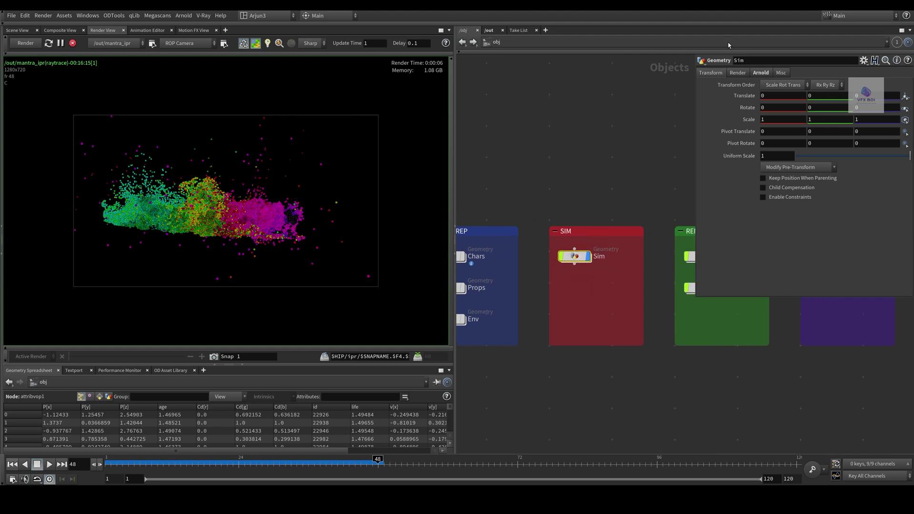
click(758, 74)
click(783, 140)
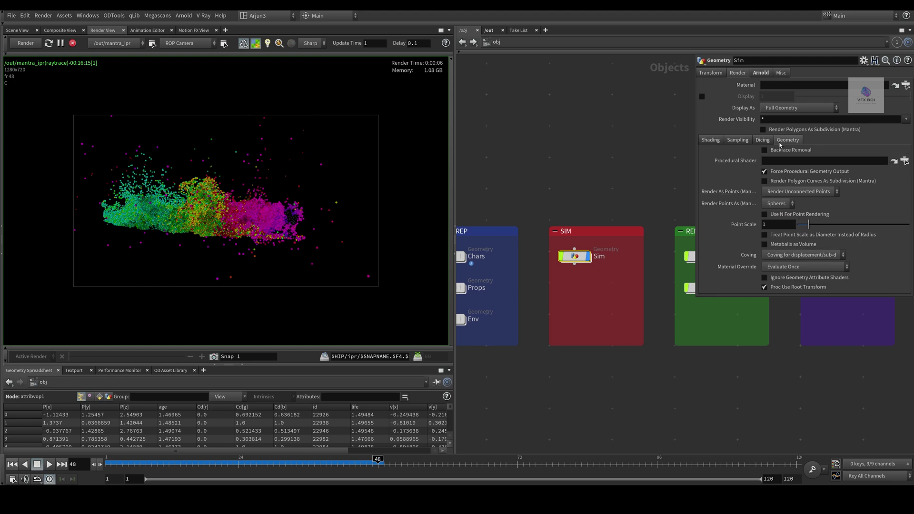
click(780, 226)
key(Return)
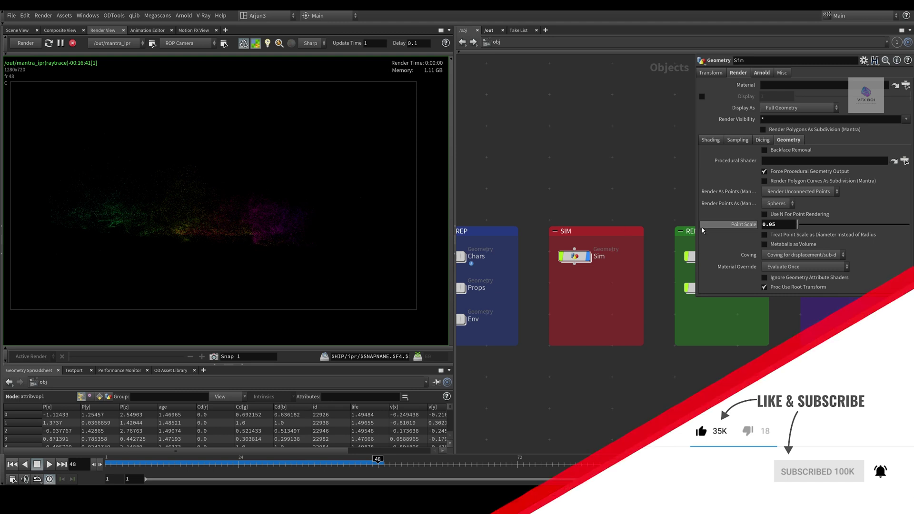
Inside the Sim network, add an Attribute VOP node after attribvop1 and rename it pscale
double_click(575, 256)
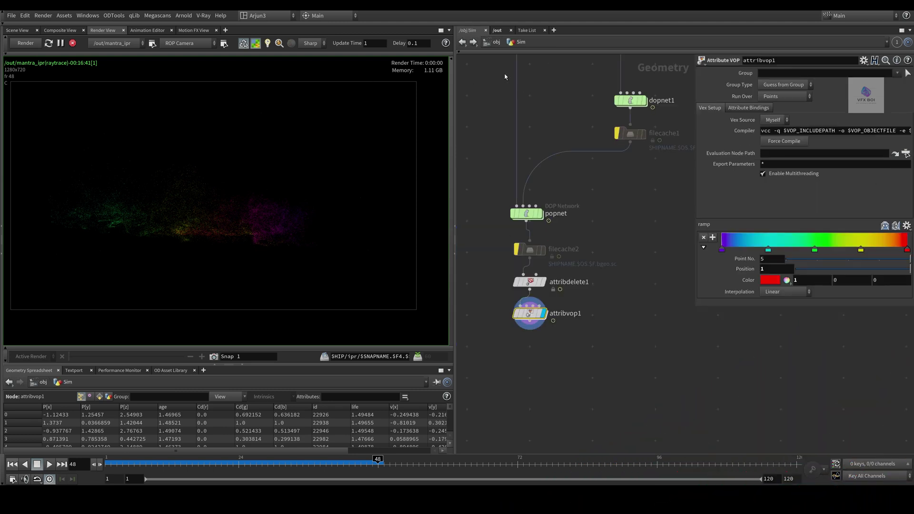
click(462, 42)
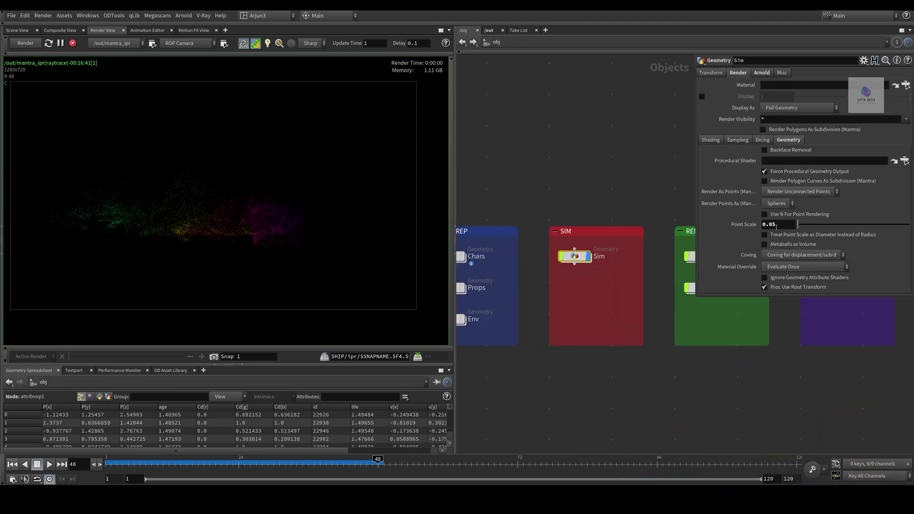
double_click(576, 256)
key(Tab)
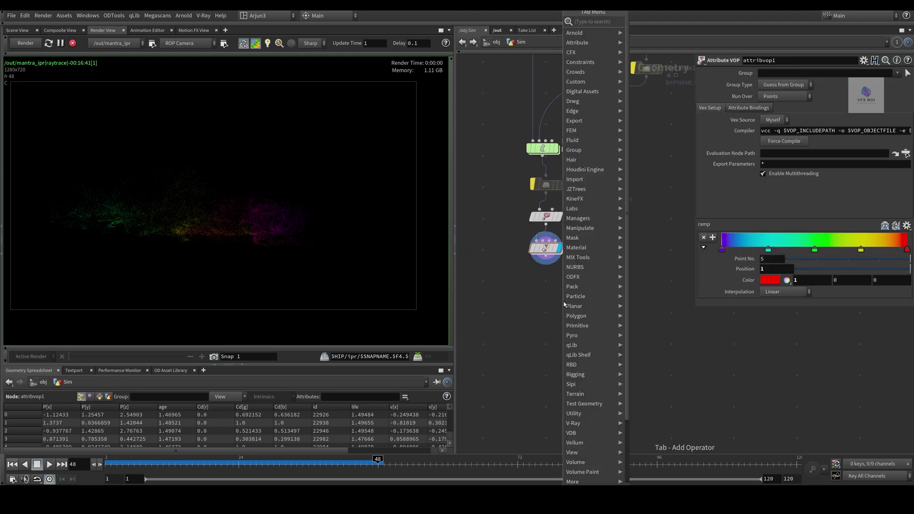
text(att vo)
key(Return)
click(542, 304)
double_click(577, 306)
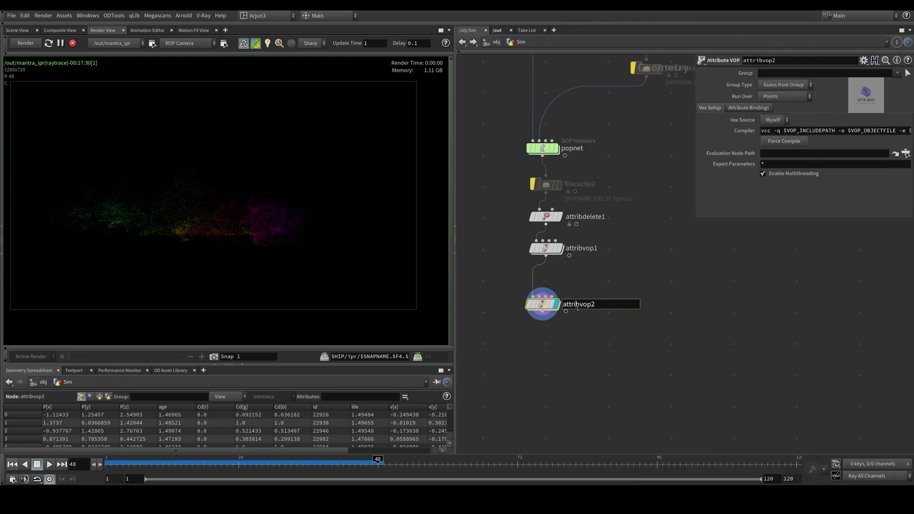
text(pscale)
key(Return)
Inside the pscale VOP network, add a Bind node that reads the pscale attribute
double_click(542, 304)
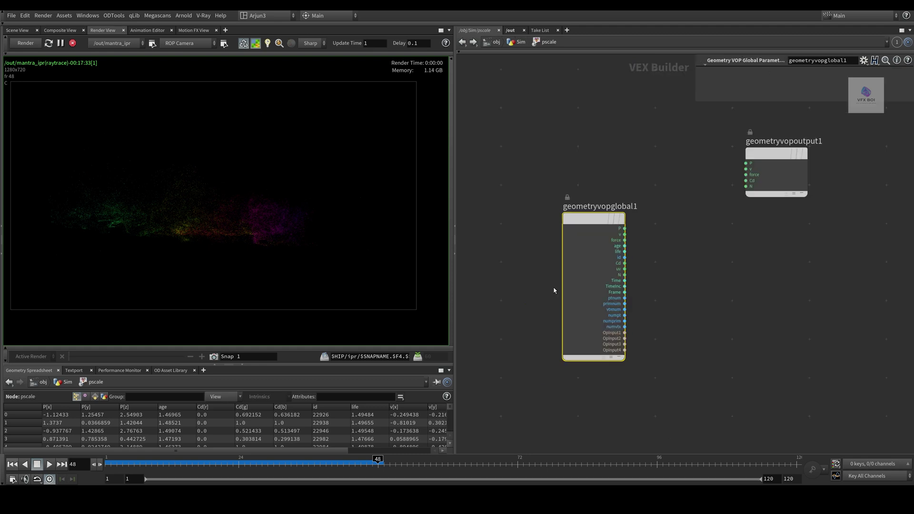
drag(628, 217, 806, 260)
key(Tab)
text(bind)
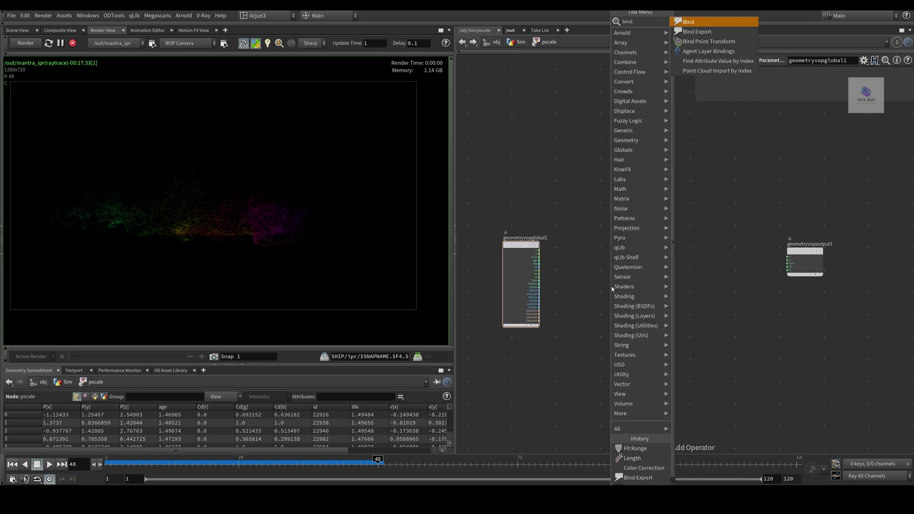
key(Return)
click(611, 287)
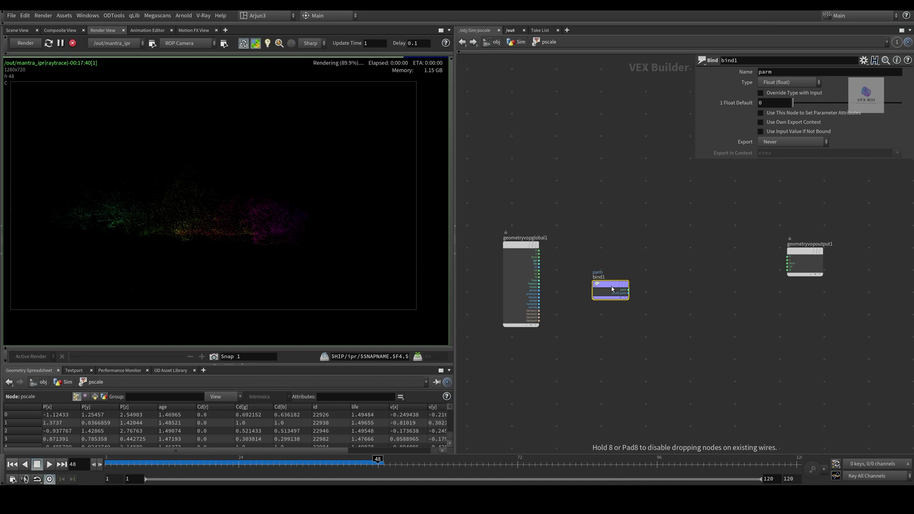
double_click(793, 72)
text(ps)
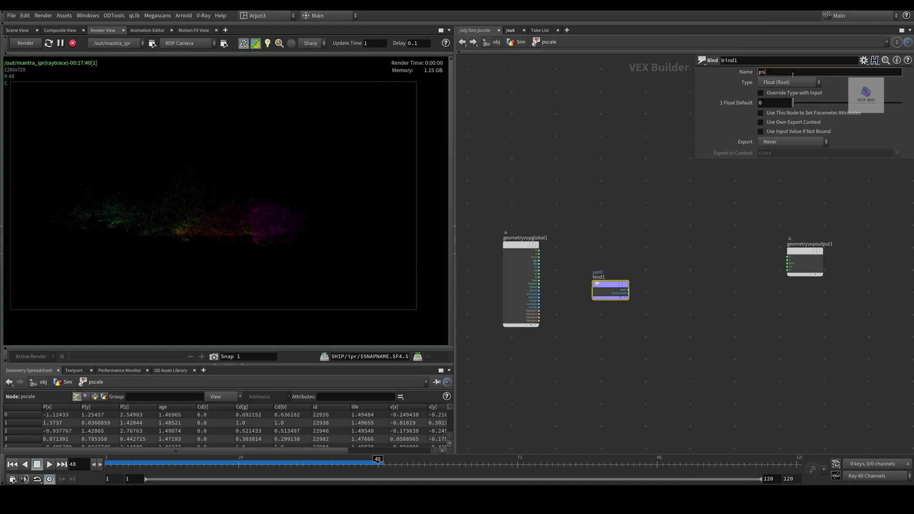
text(cale)
key(Return)
Duplicate the pscale Bind node below the original and set the copy's attribute name to nage
alt+drag(610, 281, 609, 336)
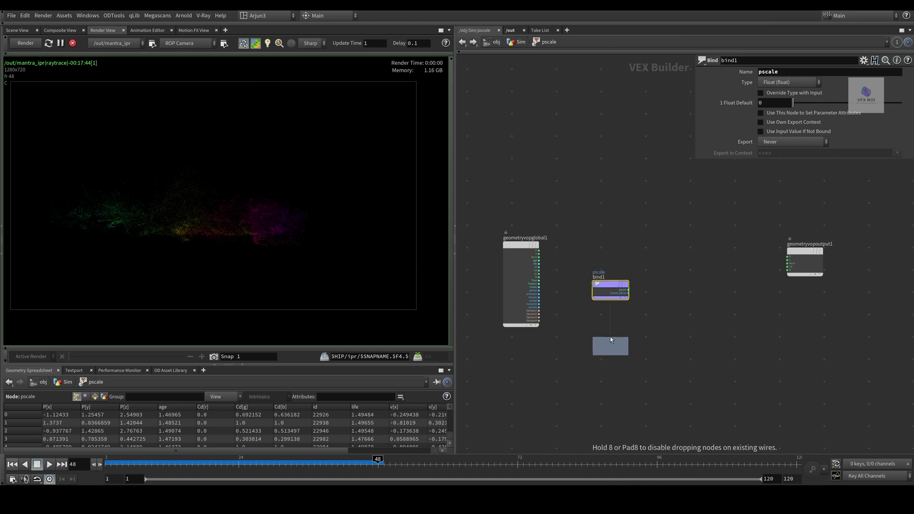
double_click(795, 71)
text(nage)
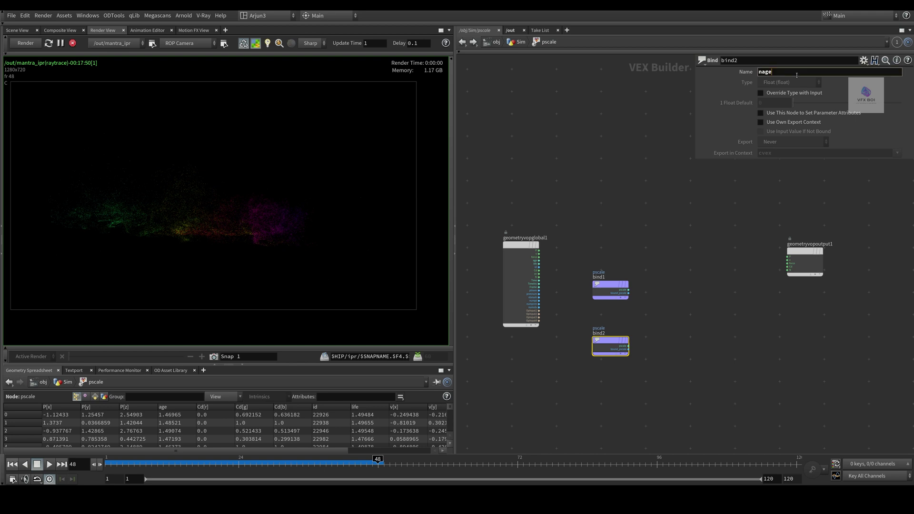
key(Return)
Add a Ramp Parameter node of type Spline Ramp (float) and feed nage into its input
middle_drag(761, 333, 650, 327)
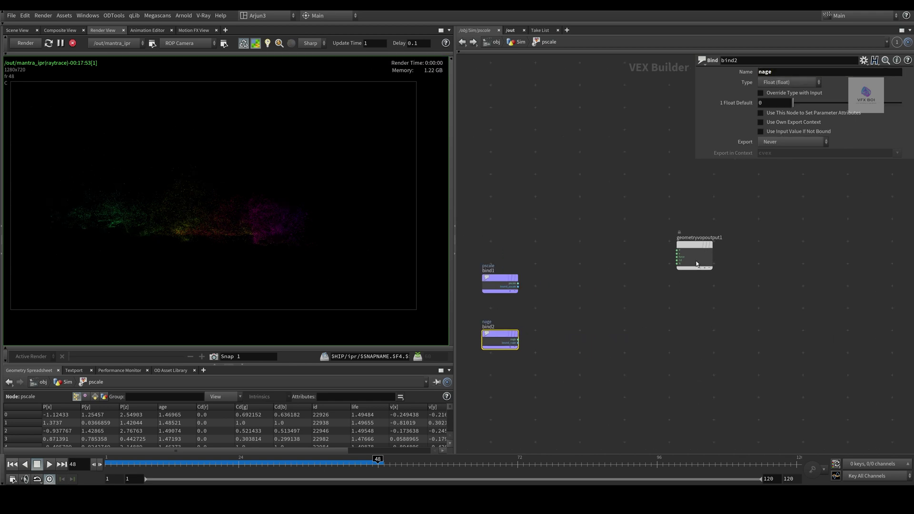
drag(697, 250, 739, 258)
middle_drag(617, 284, 672, 287)
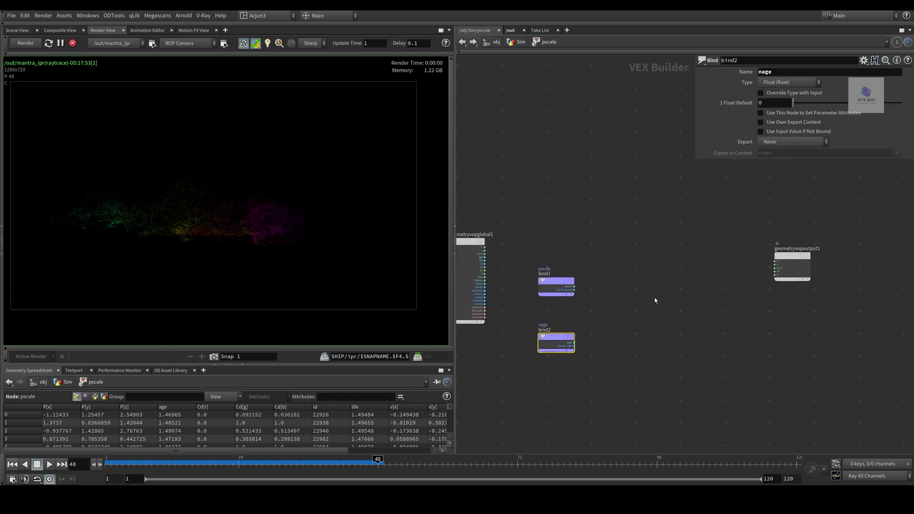
click(656, 299)
key(Tab)
text(ramp pa)
key(Return)
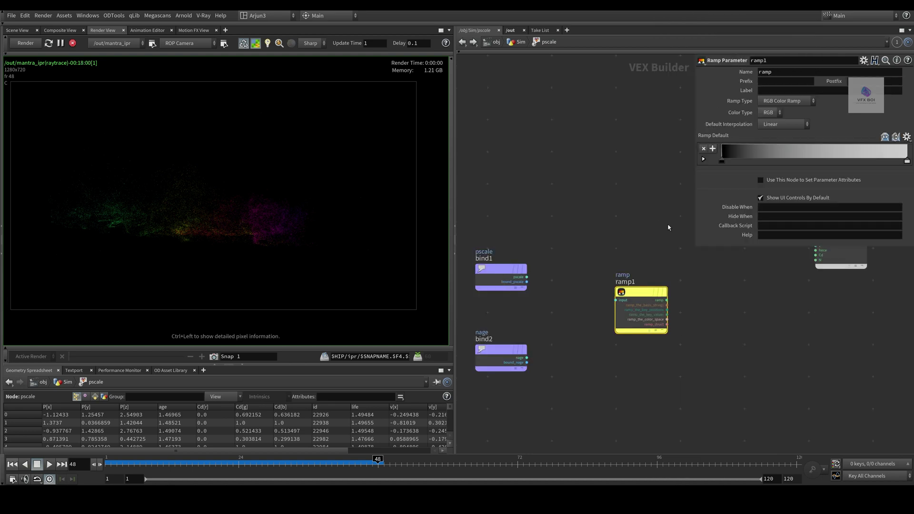
click(777, 102)
click(784, 118)
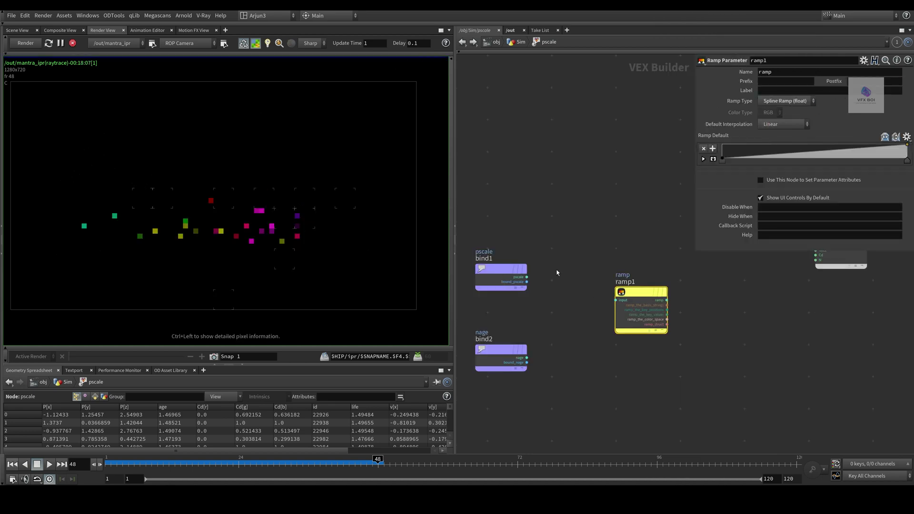
drag(526, 357, 624, 293)
Add a Multiply node that multiplies the pscale bind by the ramp output
scroll(692, 338, down, 3)
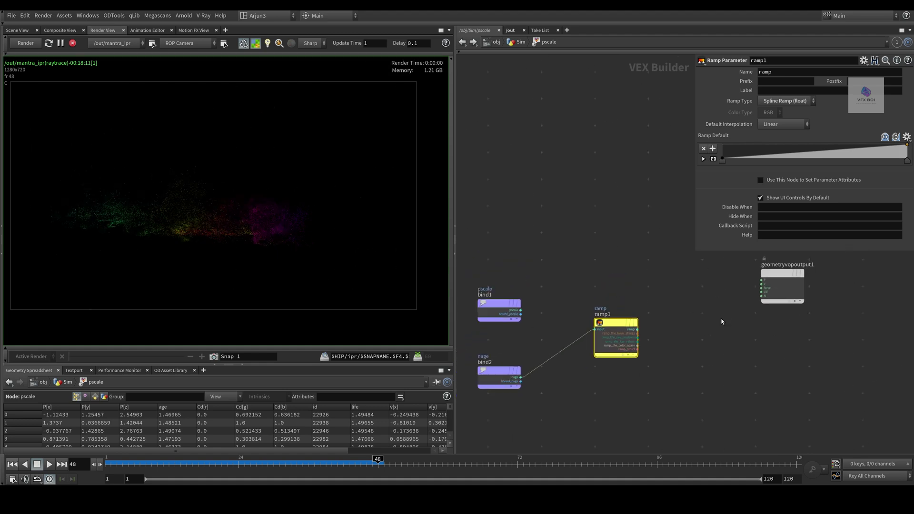
key(Tab)
text(mult)
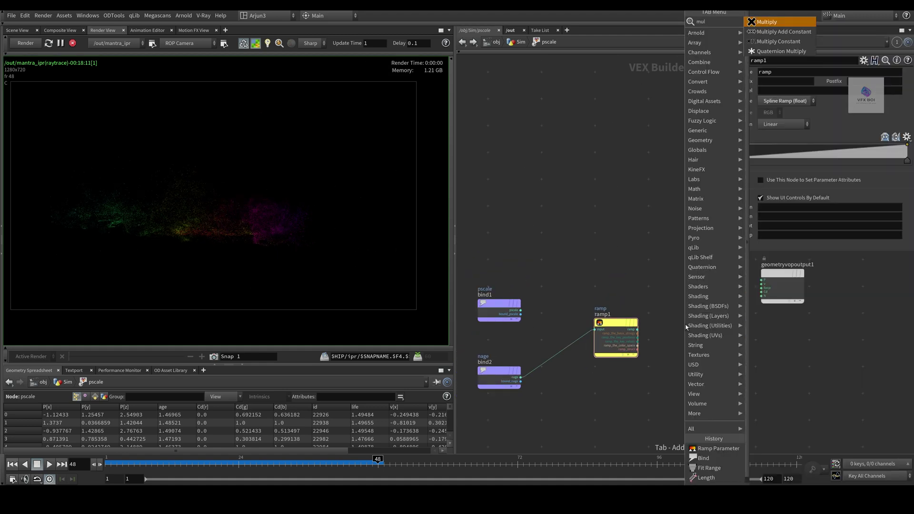
key(Return)
click(677, 318)
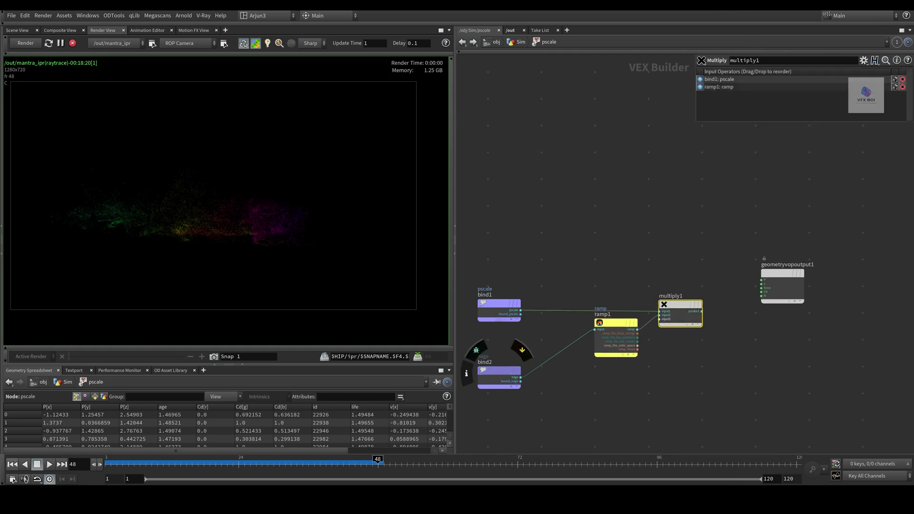
Move the geometry output node out of the way and add a Bind Export node named pscale after the Multiply node
middle_drag(797, 345, 767, 327)
click(750, 253)
drag(750, 253, 888, 200)
click(715, 324)
key(Tab)
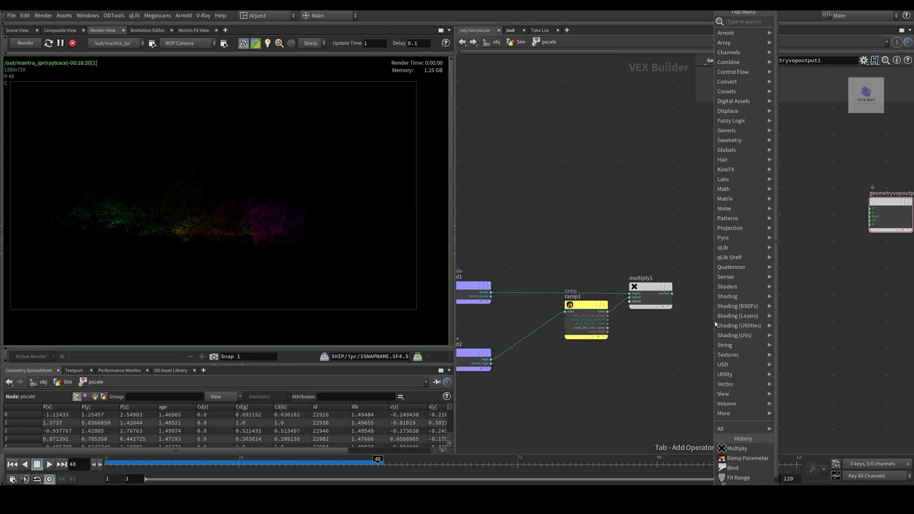
text(bind e)
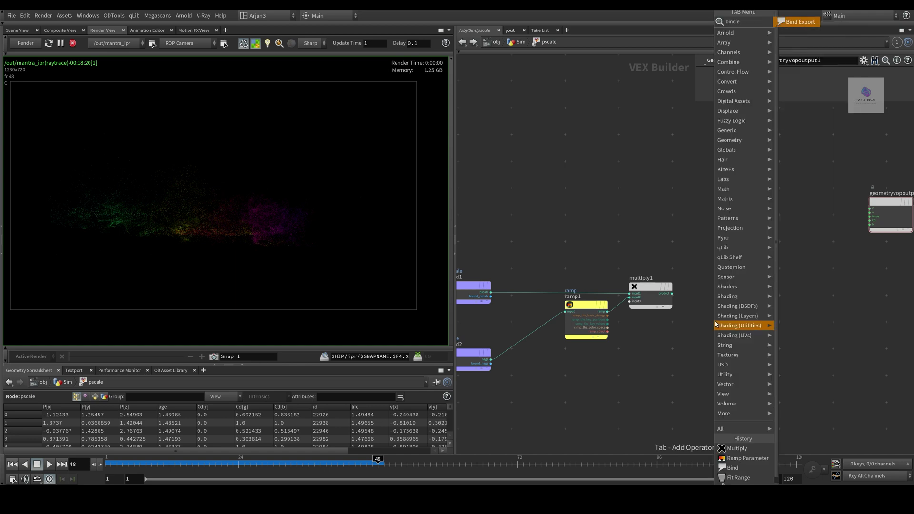
key(Return)
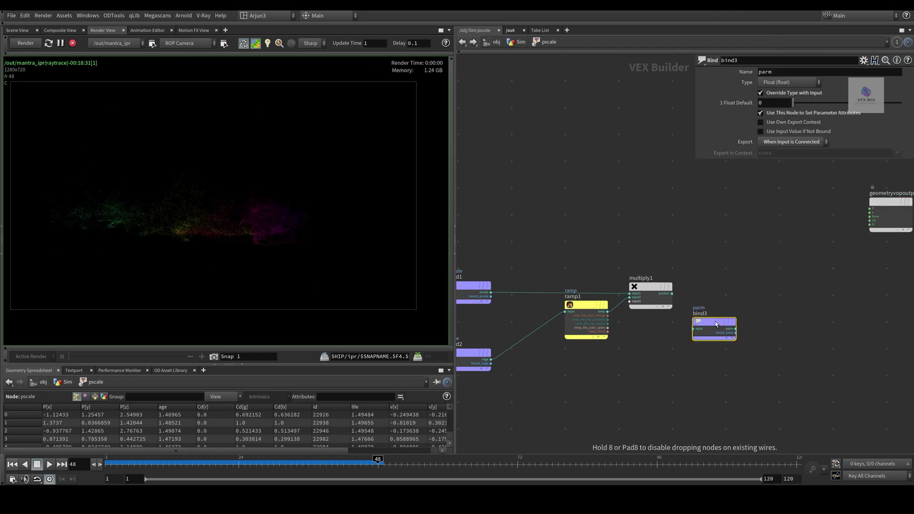
click(749, 291)
double_click(797, 72)
key(BackSpace)
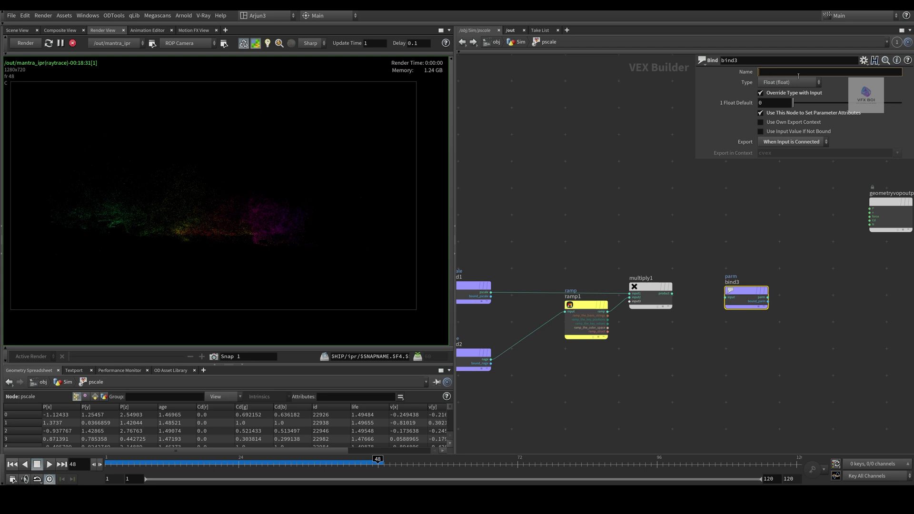
text(pscale)
key(Return)
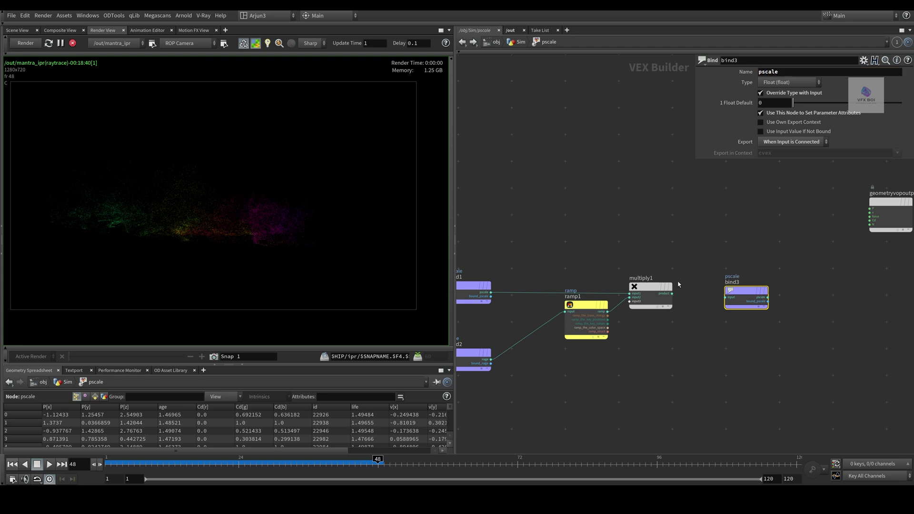
Connect the Multiply product to the pscale Bind Export and return to the Sim network
click(671, 293)
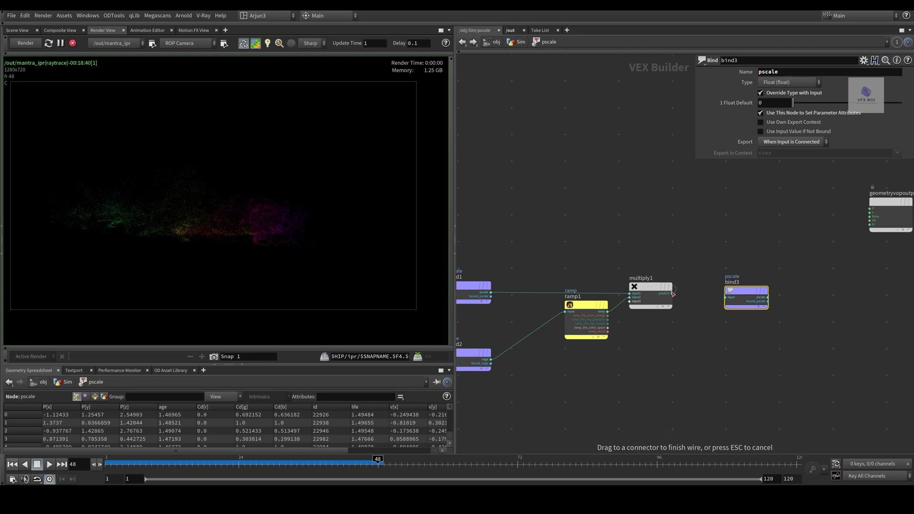
click(725, 297)
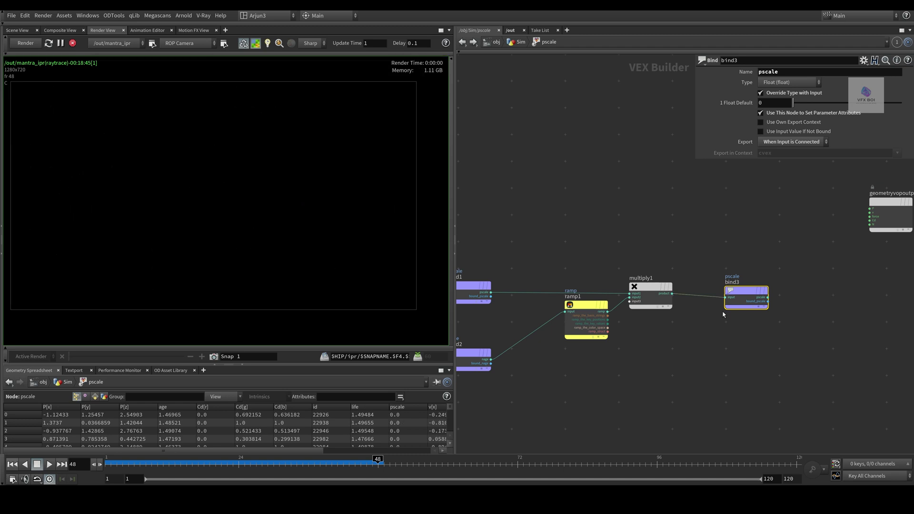
key(u)
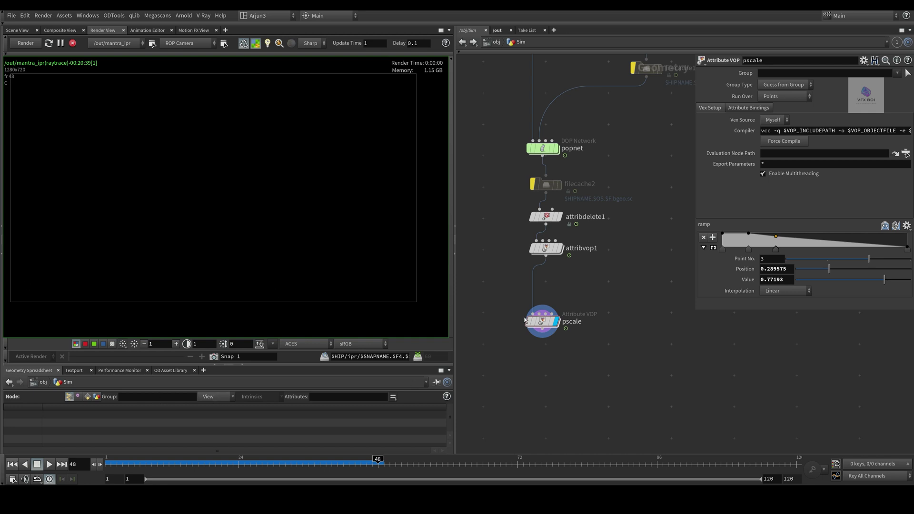
Insert an Attribute Randomize node between attribvop1 and the pscale VOP
click(527, 321)
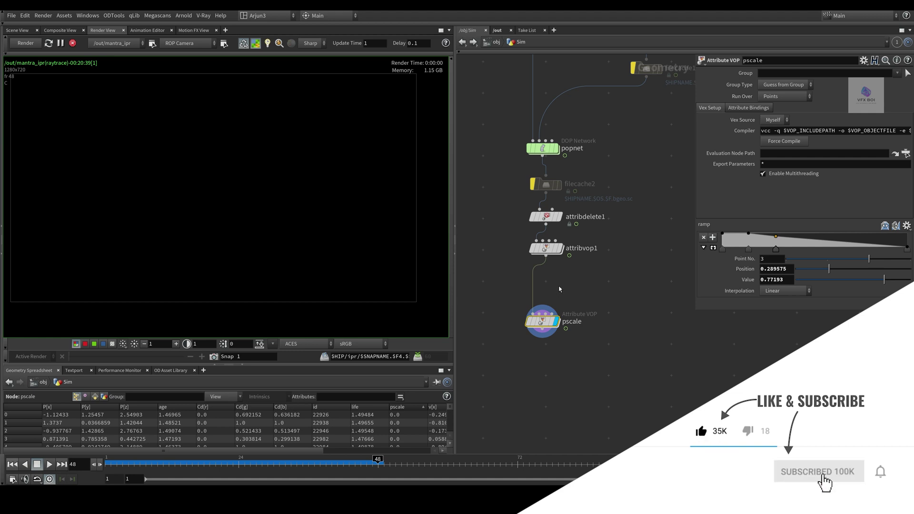
key(Tab)
text(att)
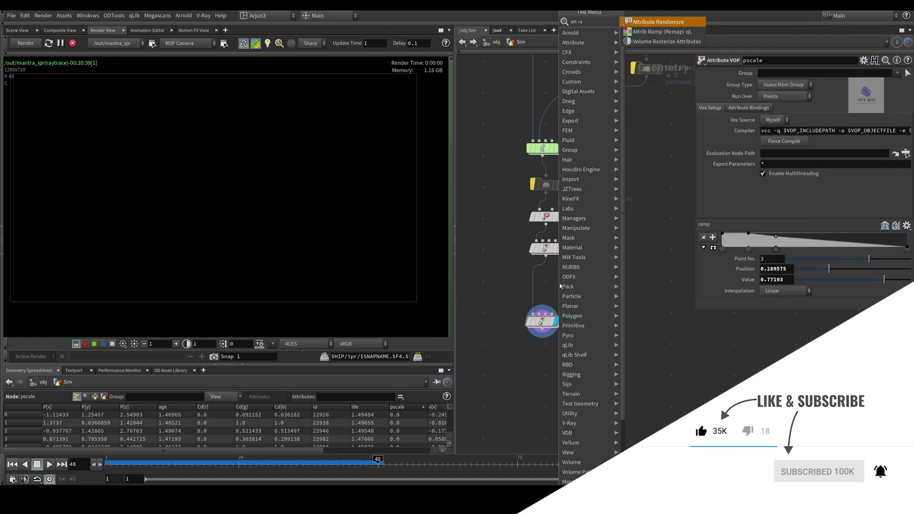
key(Return)
click(560, 285)
mouse_move(560, 285)
mouse_down()
mouse_move(501, 261)
mouse_move(546, 285)
mouse_up()
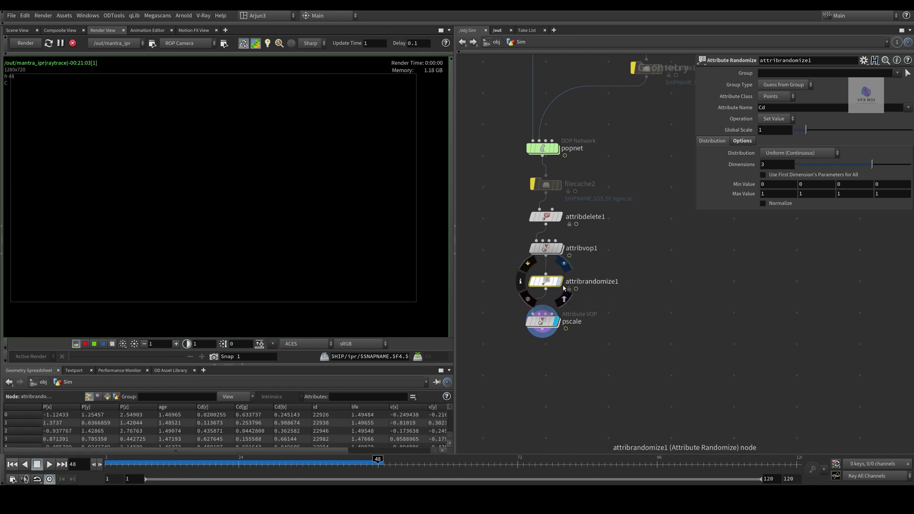
Make the Attribute Randomize node act on the pscale attribute with 1 dimension
double_click(786, 113)
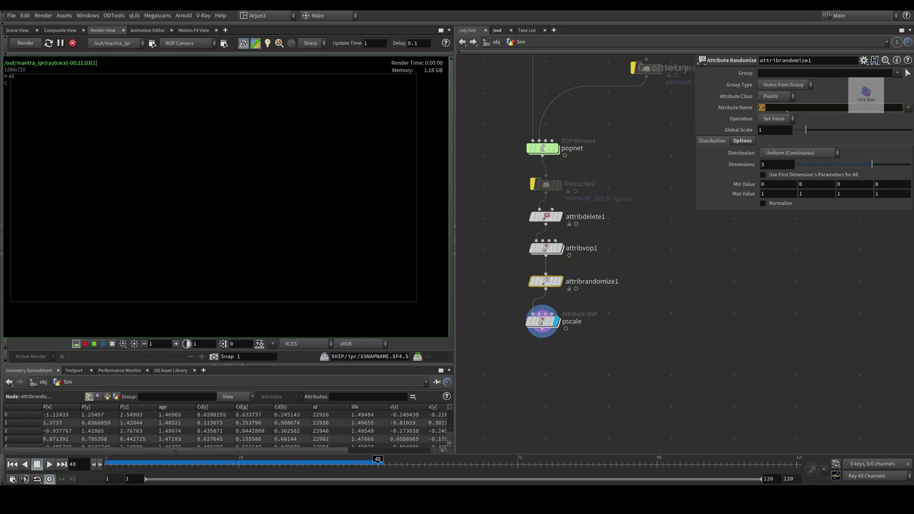
text(pscale)
key(Return)
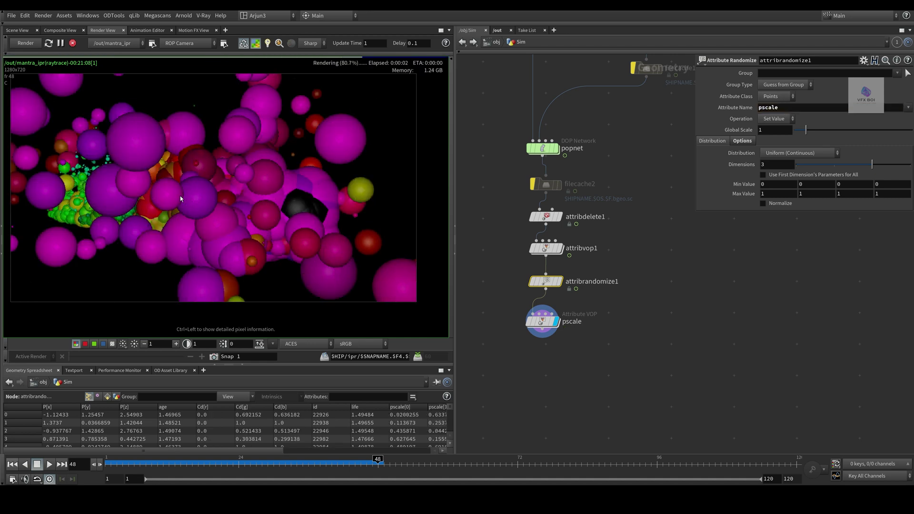
click(774, 165)
text(1)
key(Return)
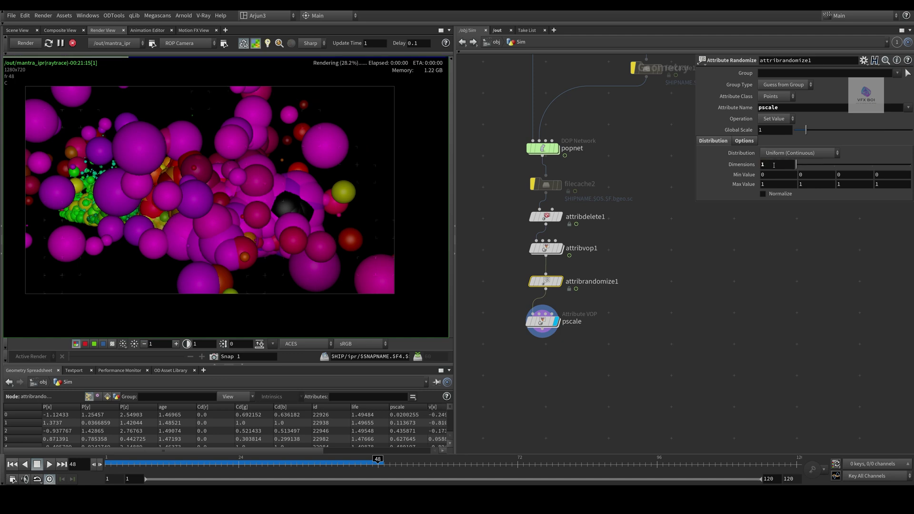
Set the randomized pscale range to a minimum of 0.02 and a maximum of 0.06
click(780, 175)
text(0.)
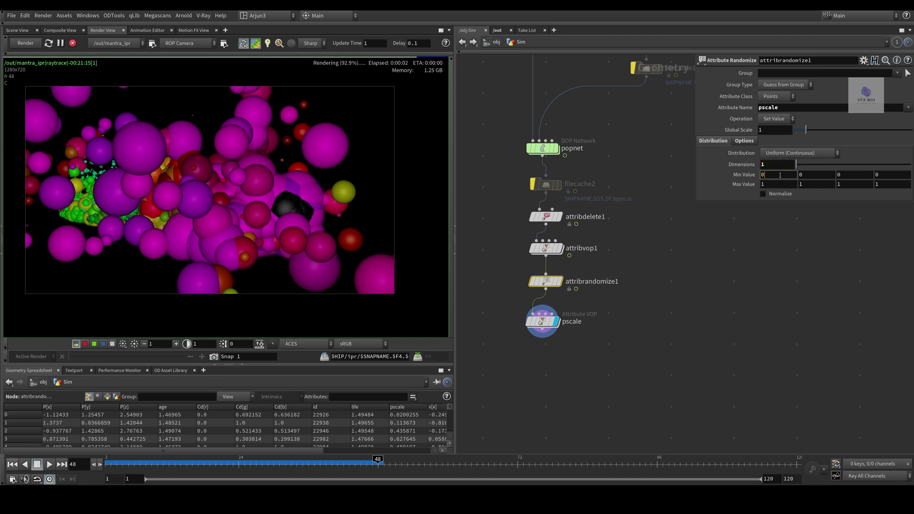
text(02)
key(Return)
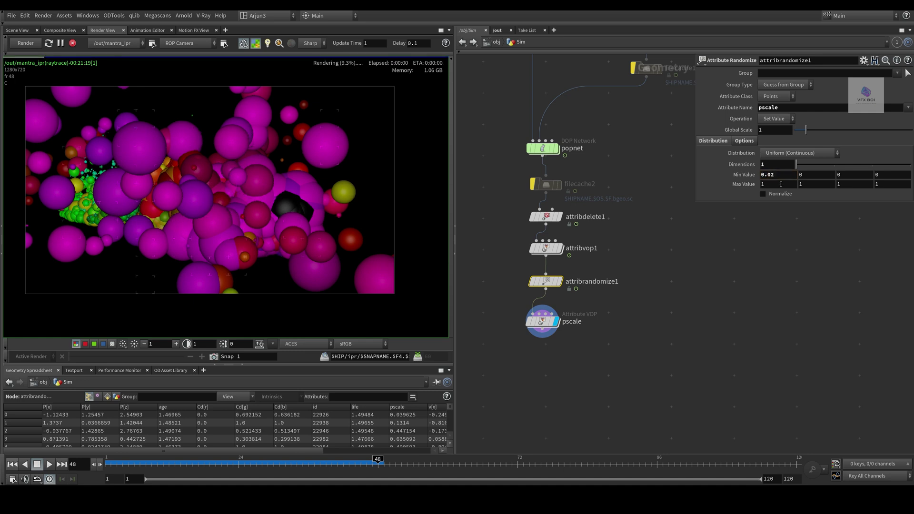
click(774, 184)
text(0.06)
key(Return)
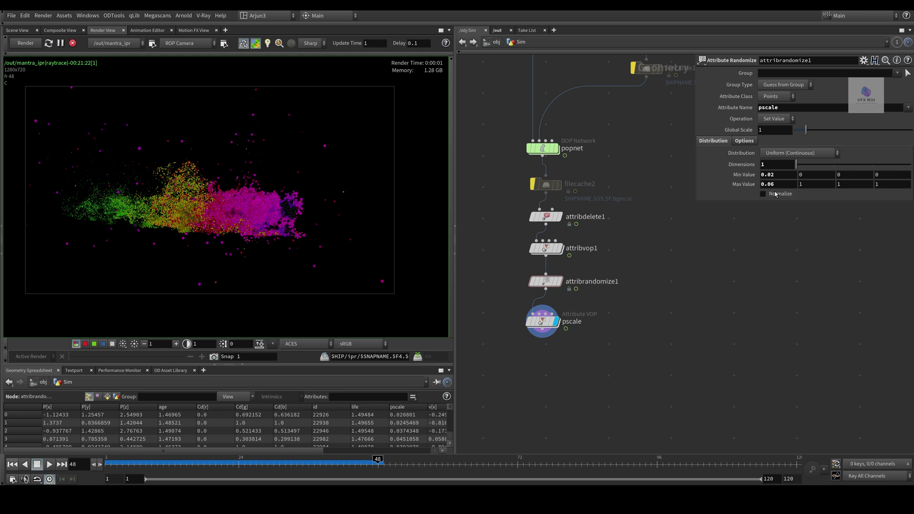
Take a render snapshot with attribrandomize1 displayed, and switch the display back to the pscale VOP for comparison
click(542, 321)
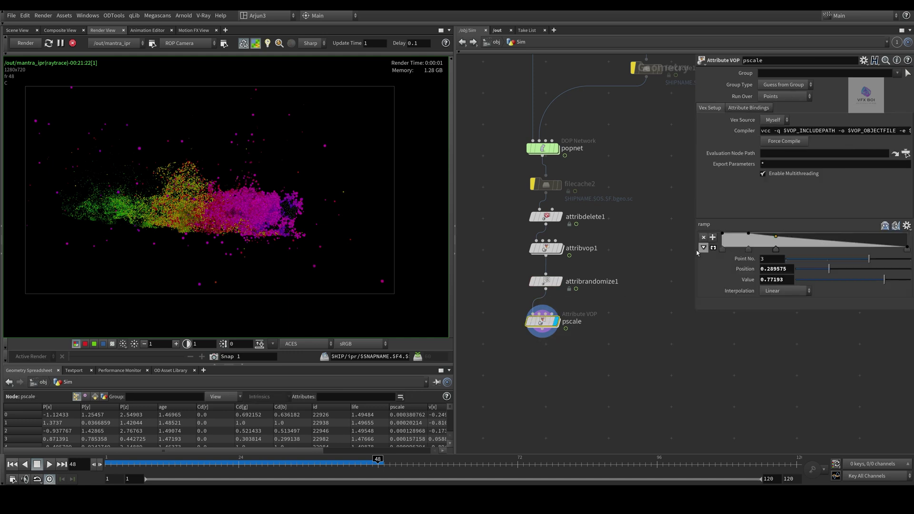
click(546, 281)
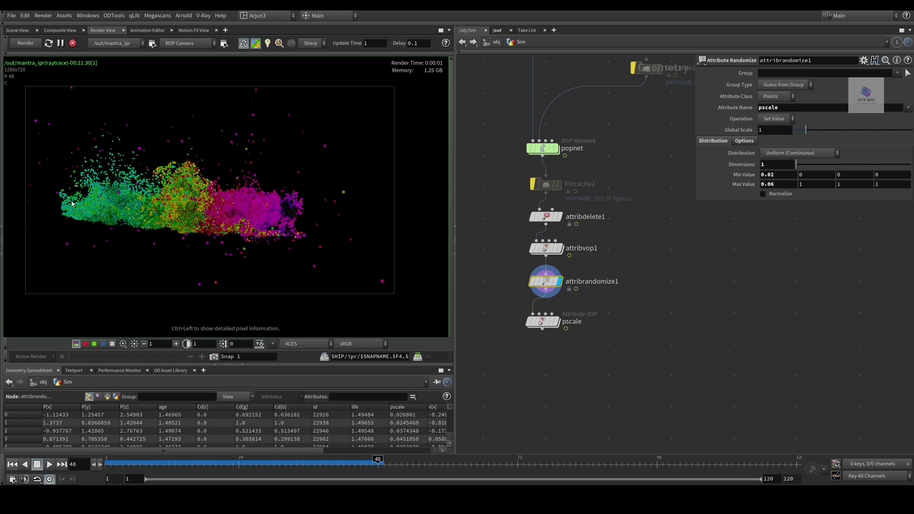
click(214, 356)
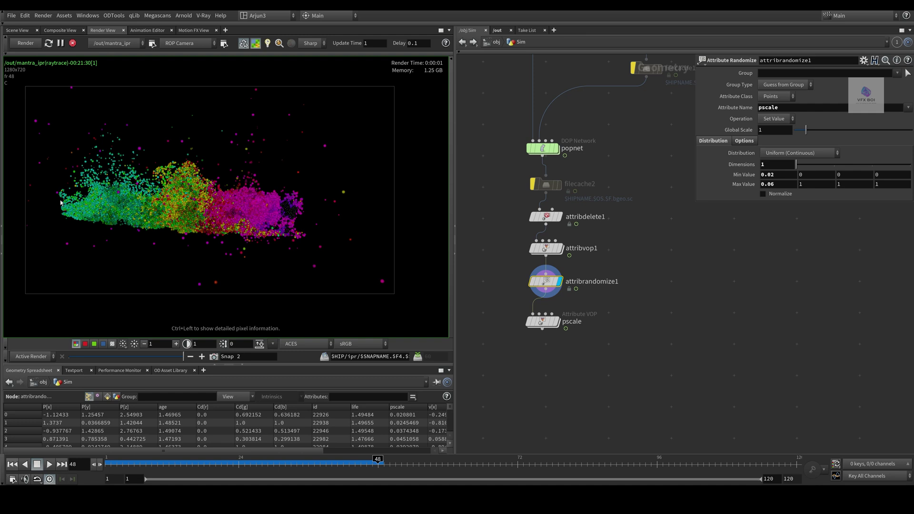
scroll(61, 203, up, 2)
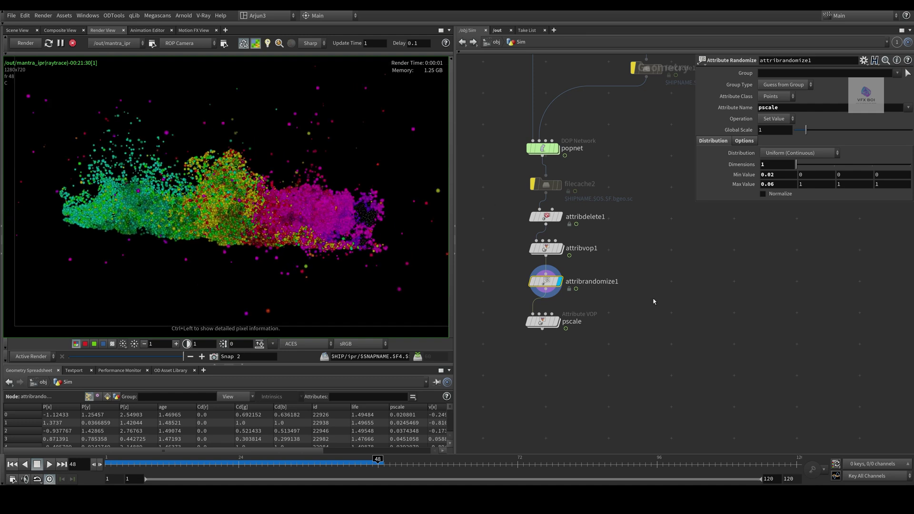
click(556, 321)
click(542, 321)
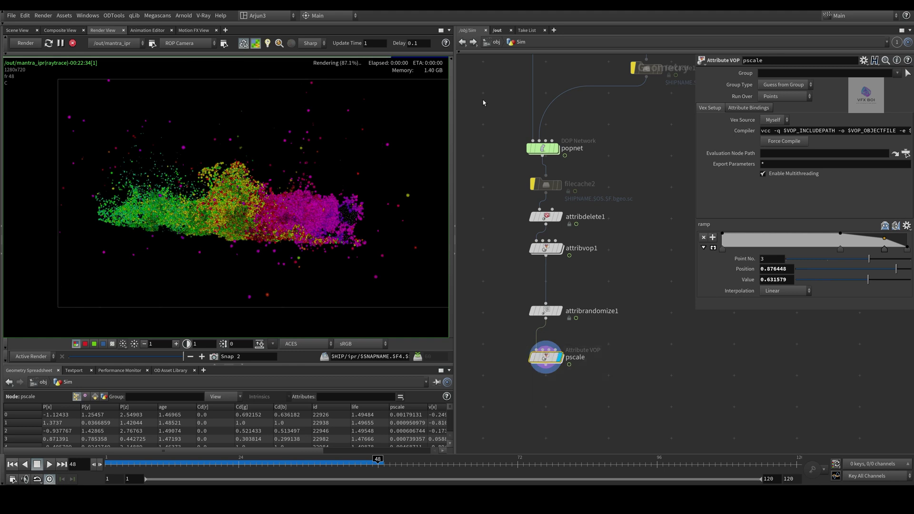
Set the Sim object's Point Scale to 0.05 in its render geometry settings
key(u)
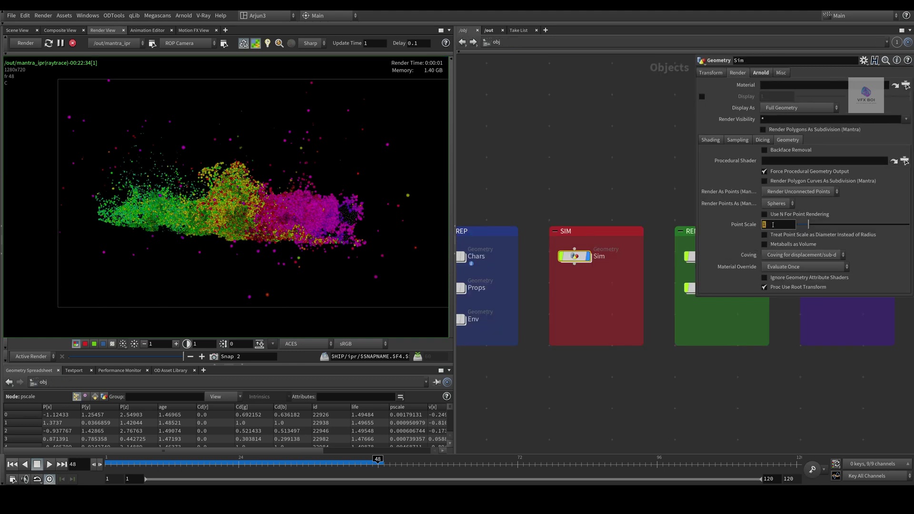
click(774, 224)
text(0.05)
key(Return)
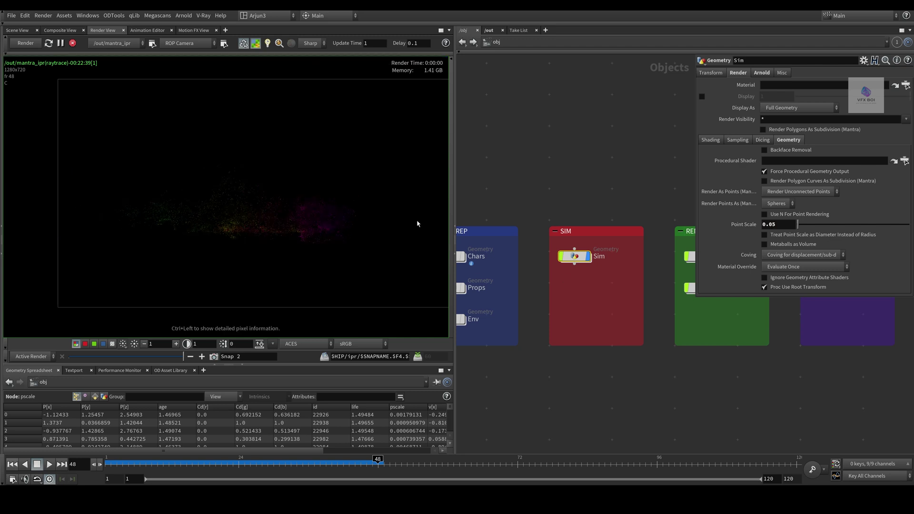
Try a Point Scale of 0.1 on the Sim object, and put it back to 0.05
click(473, 42)
click(462, 41)
key(Return)
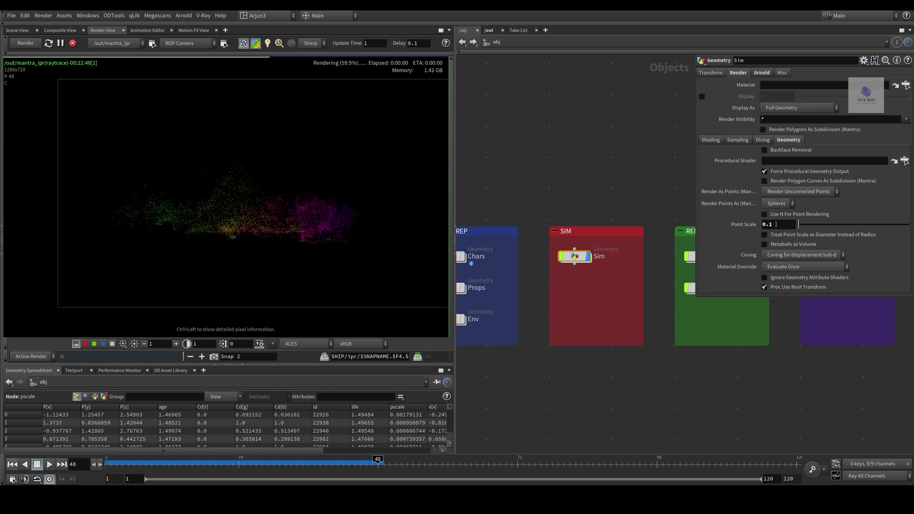
key(ctrl+z)
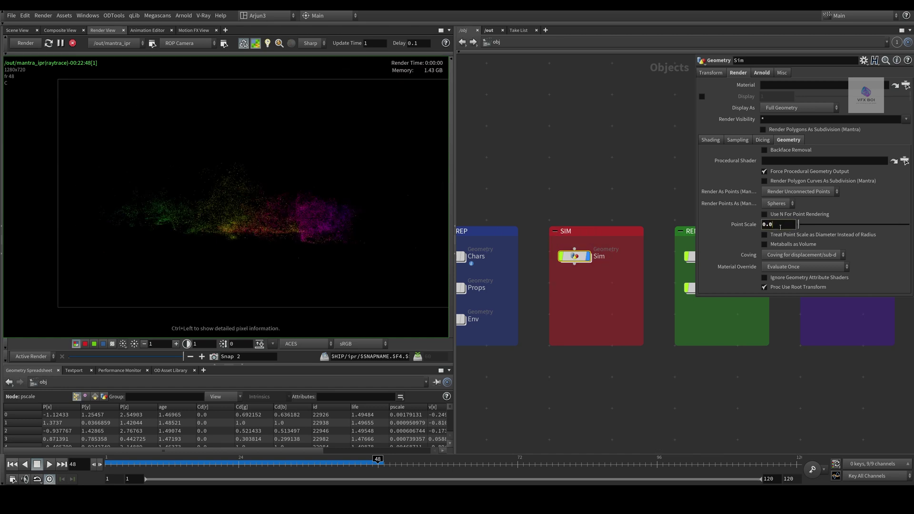
Enter the Sim network and display attribvop1 so the render bypasses the pscale randomization and ramp
double_click(574, 261)
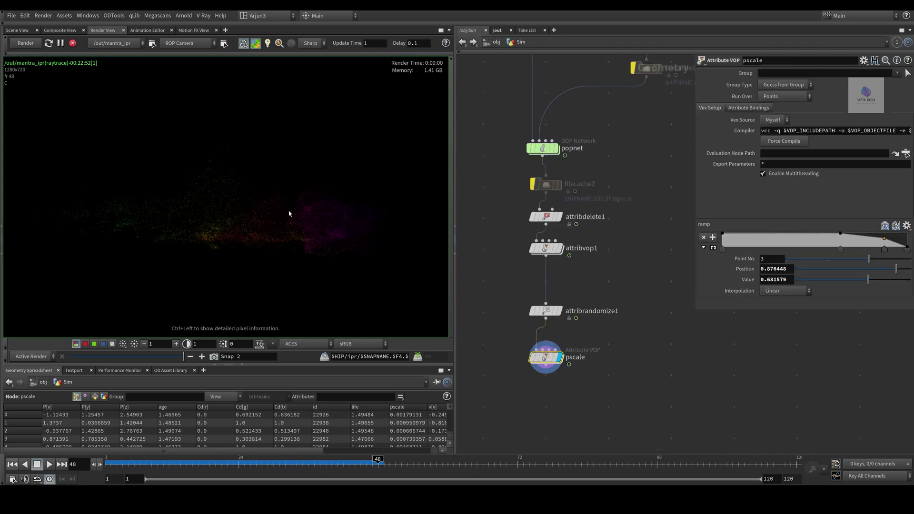
key(Up)
key(Up)
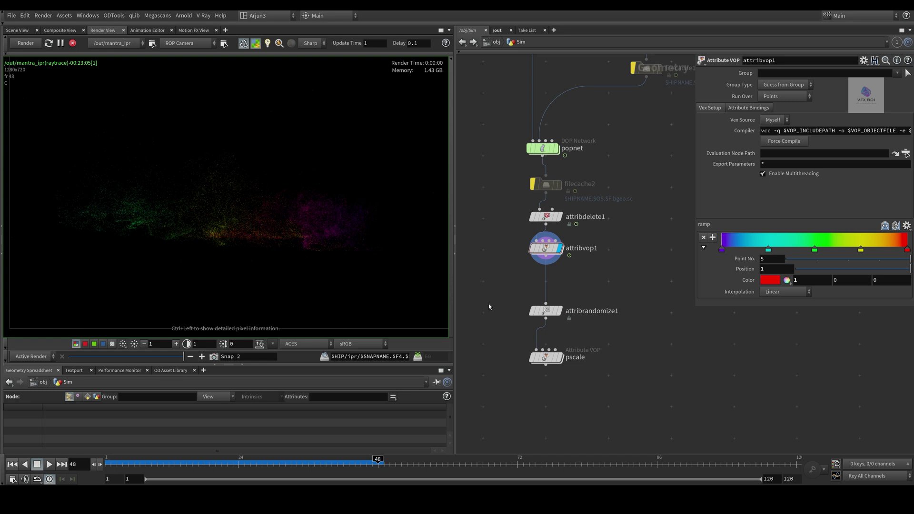
Set the Const. Birth Rate of popnet's source_first_input to 500000 and return to the Sim network
middle_drag(587, 188, 586, 248)
double_click(541, 208)
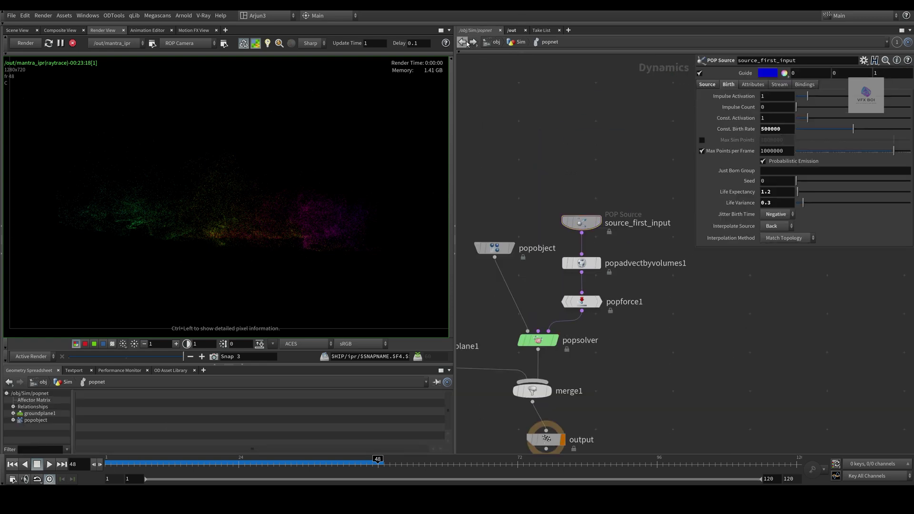
click(466, 42)
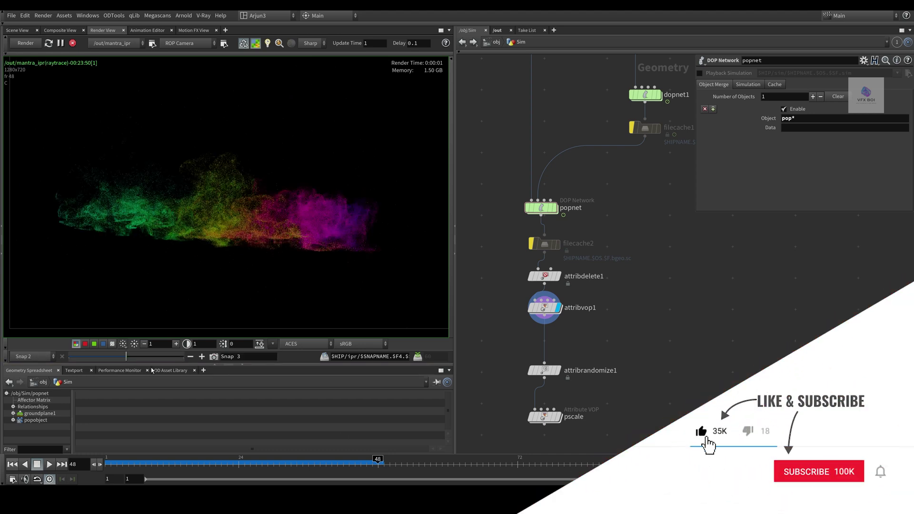
Compare the Snap 2 render with the active render and inspect the particles up close
click(126, 356)
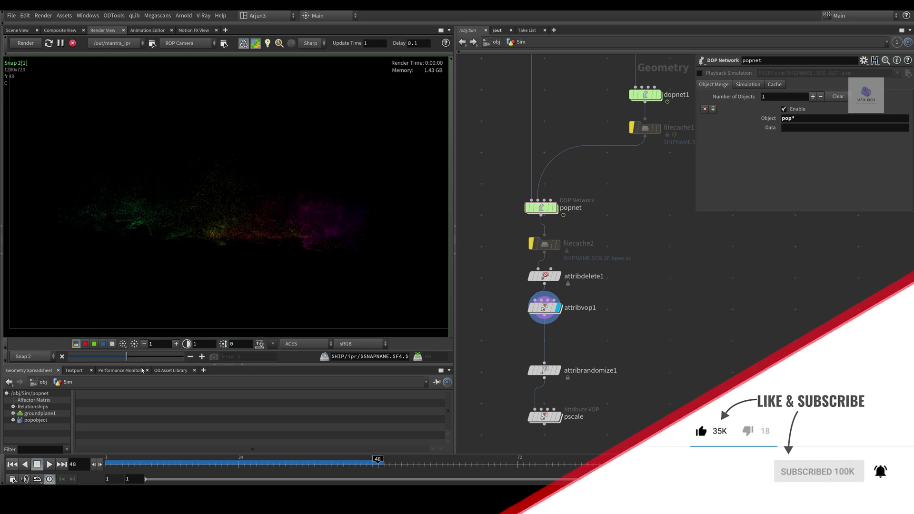
click(182, 356)
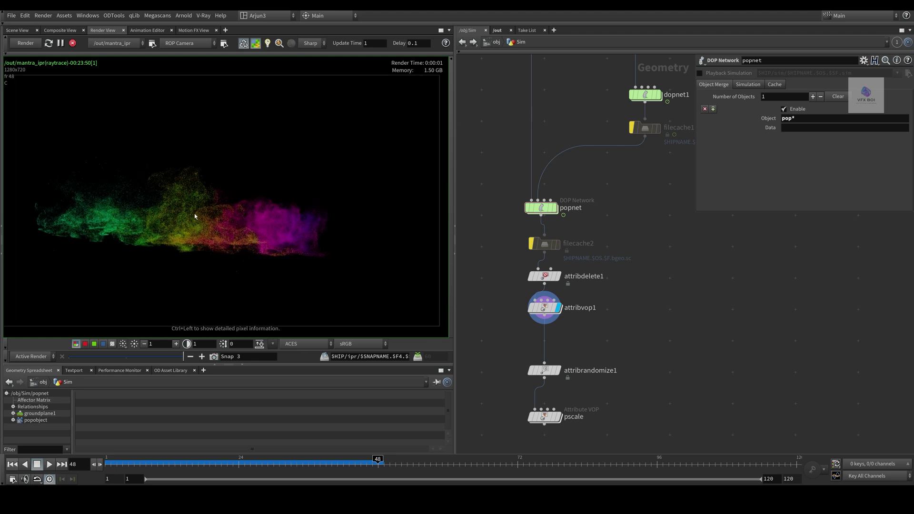
middle_drag(165, 250, 195, 261)
scroll(295, 241, up, 5)
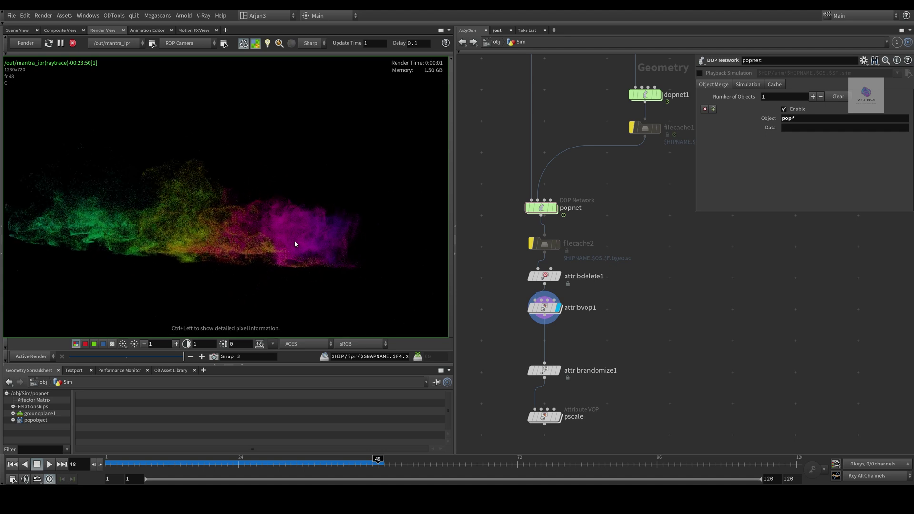
Set mantra_ipr's Pixel Samples to 9 by 9 and take a render snapshot
click(497, 31)
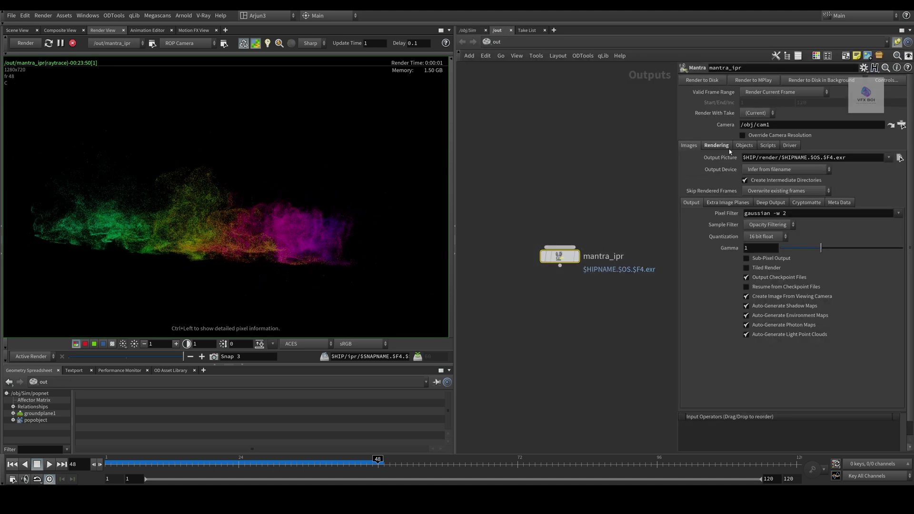
click(727, 147)
double_click(758, 199)
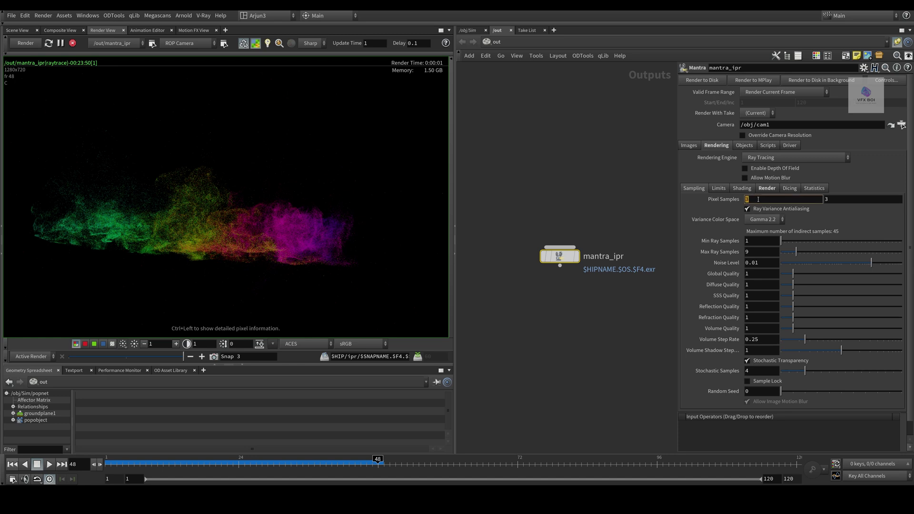
text(9)
click(213, 357)
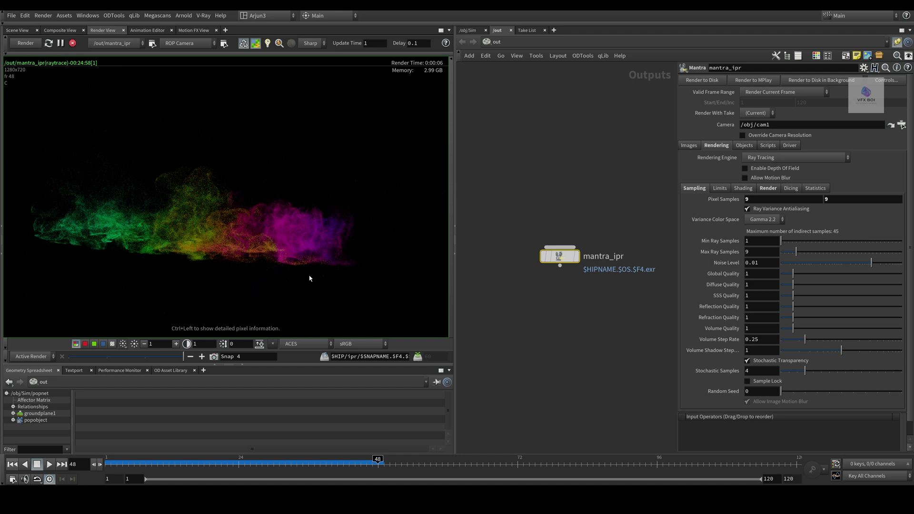
Switch mantra_ipr's rendering engine to Micropolygon Physically Based Rendering
drag(590, 190, 528, 315)
click(752, 160)
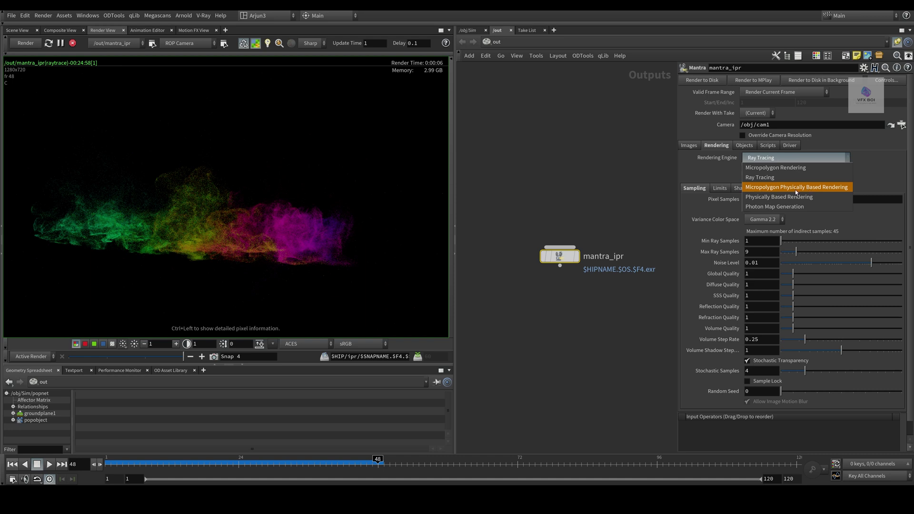
click(818, 188)
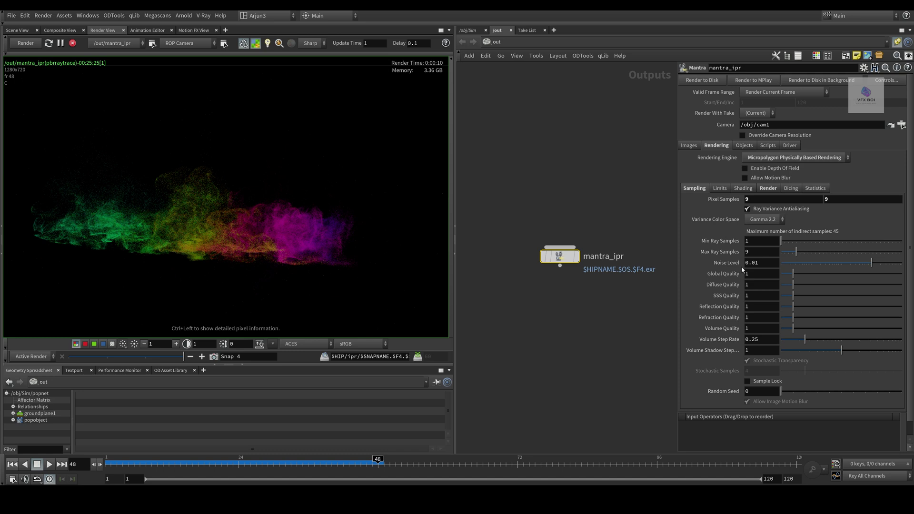
Raise mantra_ipr's sampling to 2 Min Ray Samples, 16 Max Ray Samples and 16 by 16 Pixel Samples
key(Tab)
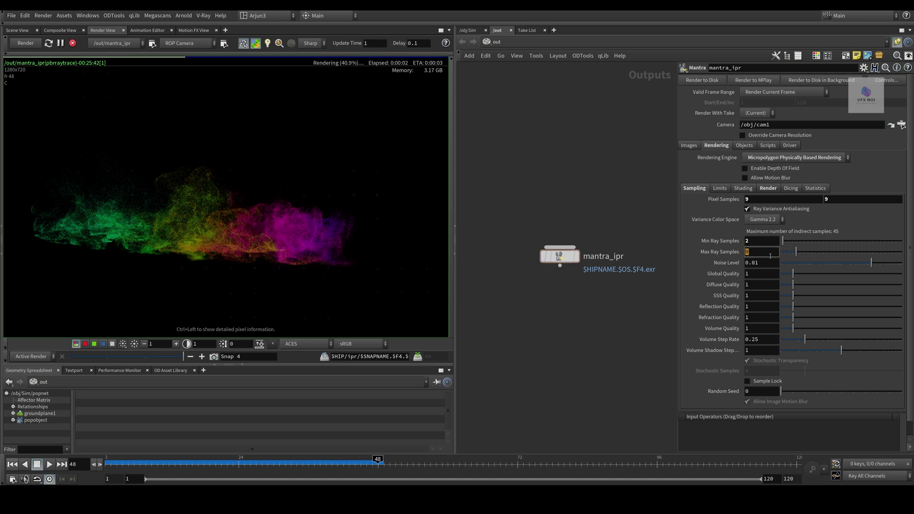
key(Return)
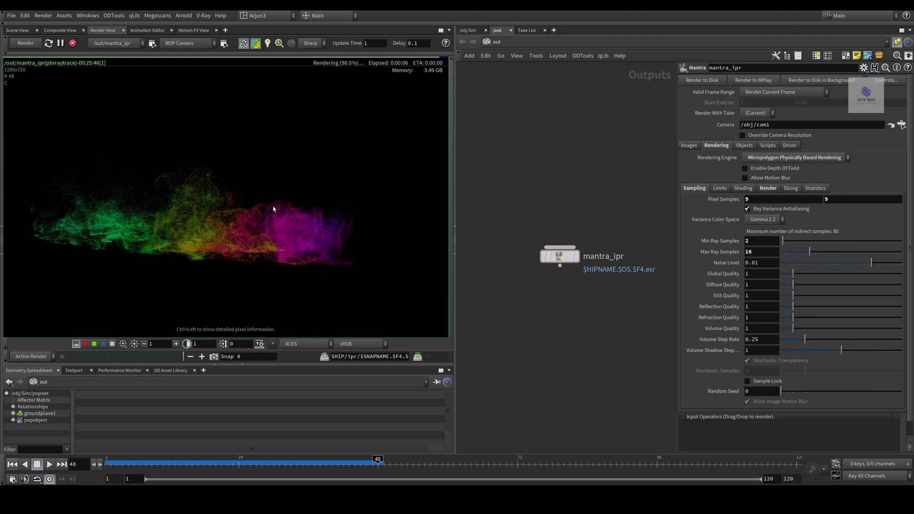
scroll(218, 204, up, 4)
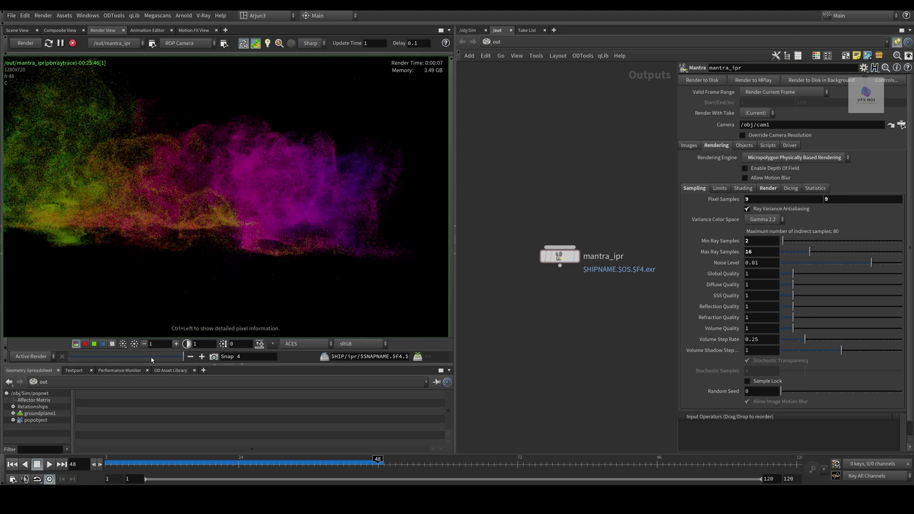
scroll(240, 218, down, 3)
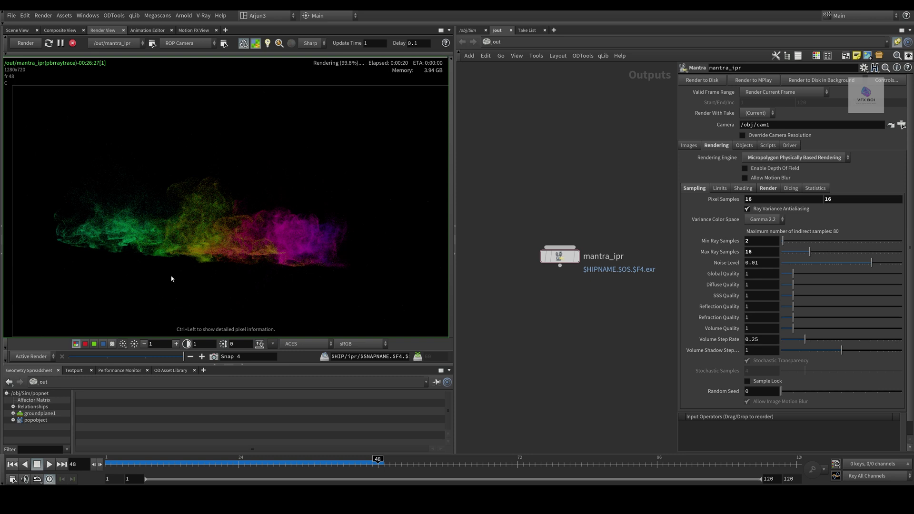
drag(636, 189, 562, 283)
Set the Sim object's Geometry Velocity Blur to Velocity Blur in its render sampling settings
click(467, 30)
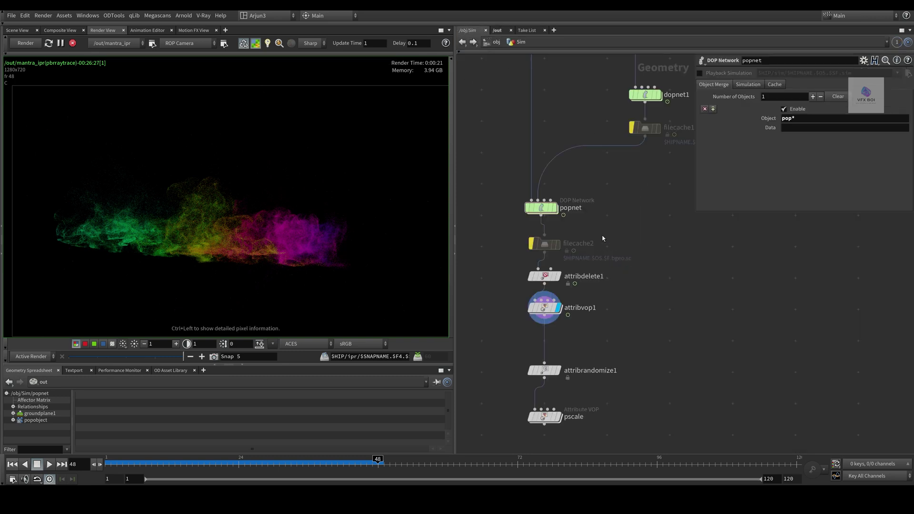
click(500, 43)
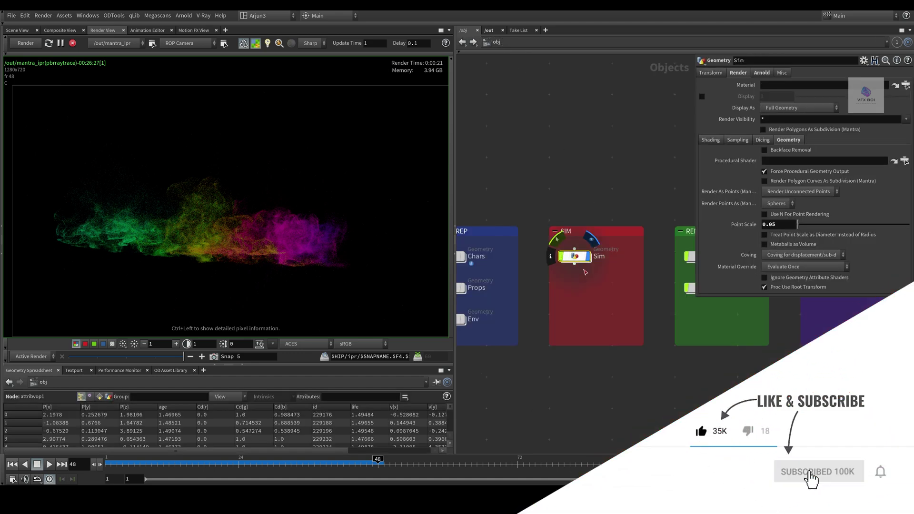
click(741, 143)
click(780, 152)
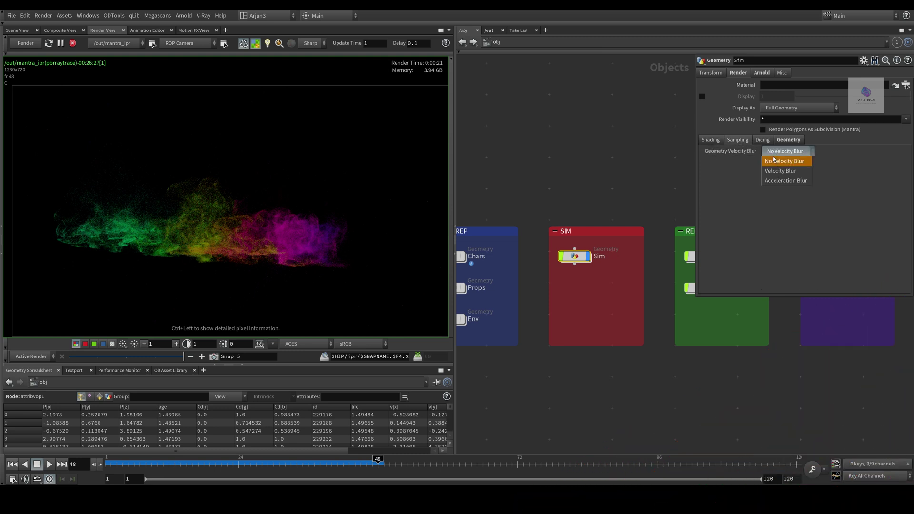
click(782, 173)
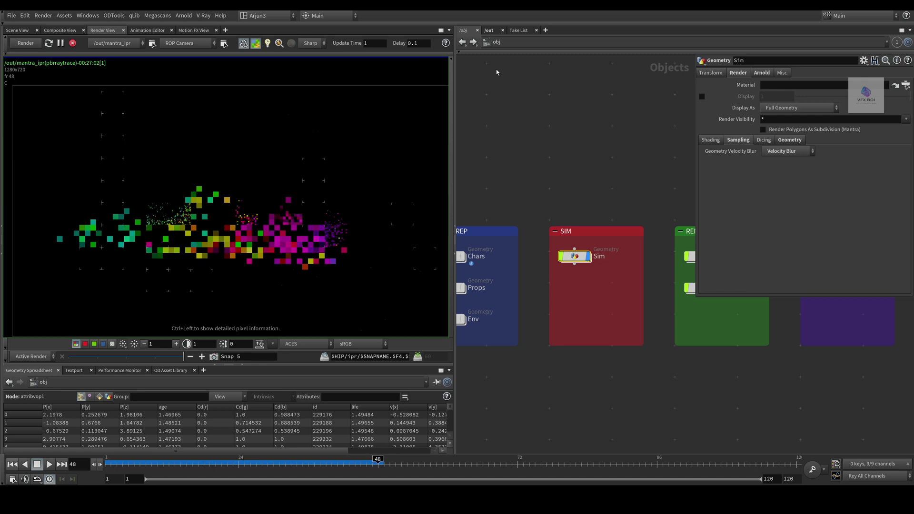
Enable Allow Motion Blur on the mantra_ipr render node
click(491, 30)
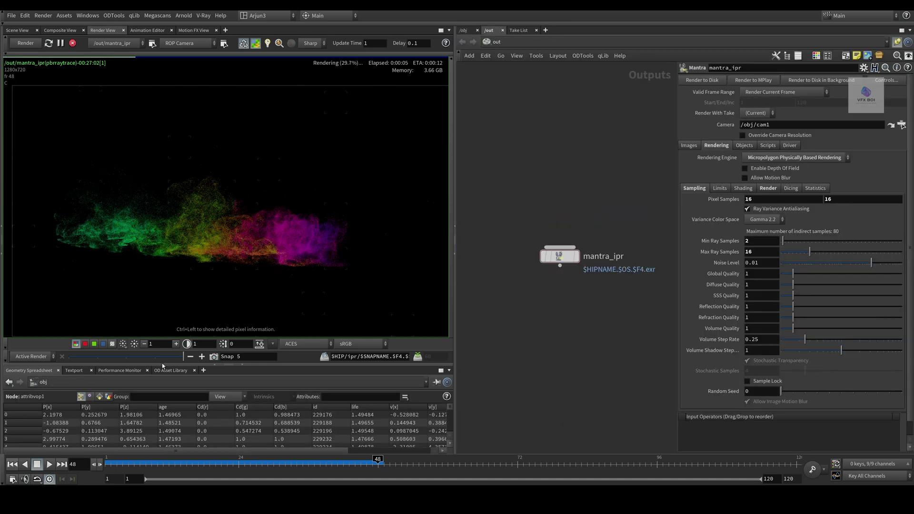
drag(597, 336, 476, 186)
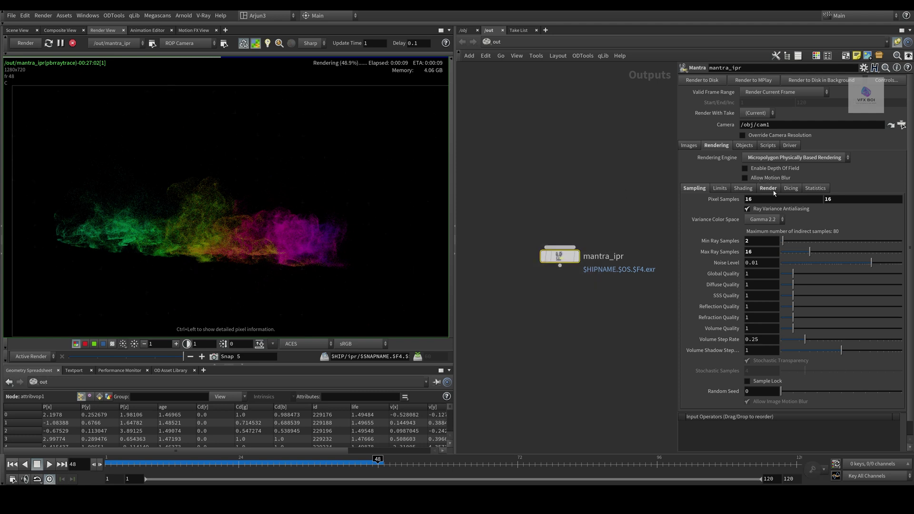
click(770, 179)
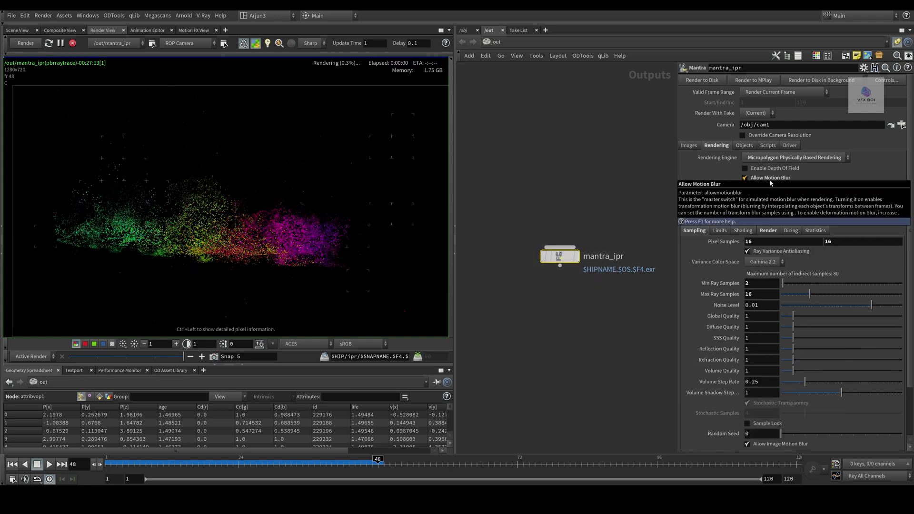
Compare the motion-blurred render with Snap 4 up close, and return to the Objects network
click(157, 358)
drag(147, 358, 193, 360)
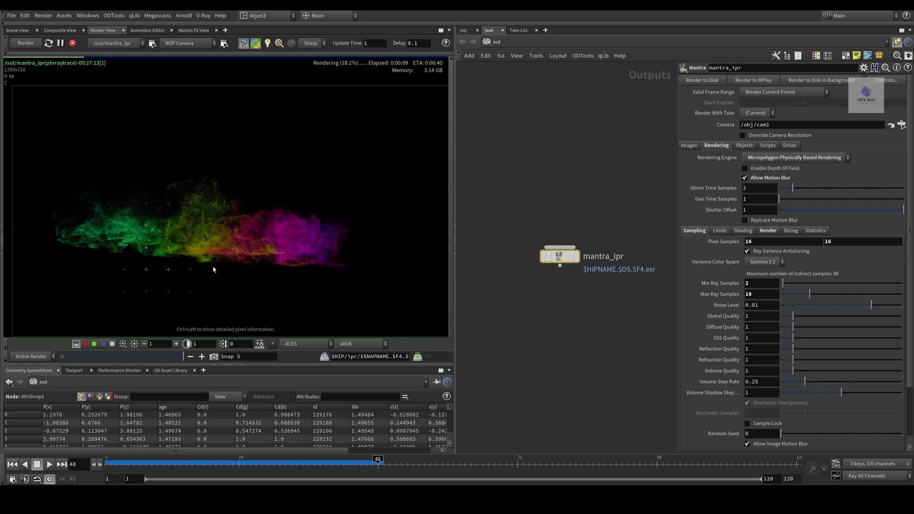
scroll(257, 207, up, 2)
click(157, 357)
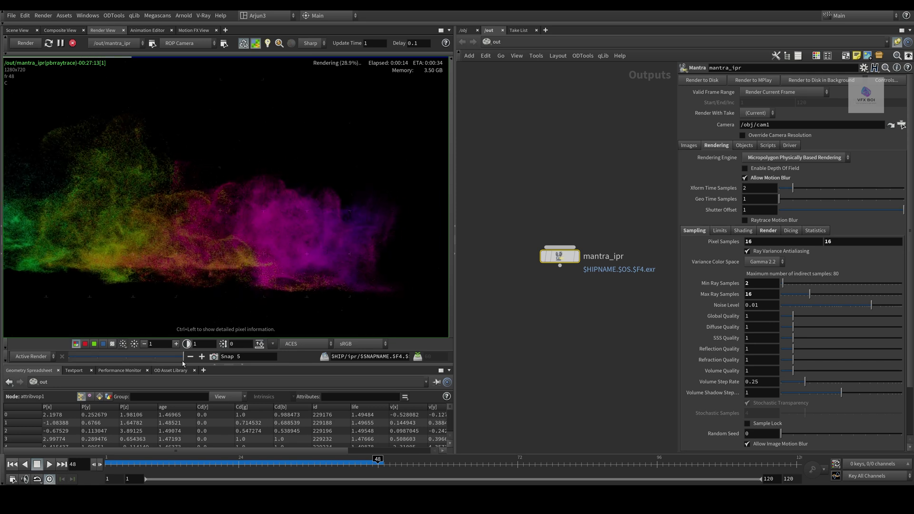
mouse_move(176, 365)
mouse_down()
mouse_move(190, 365)
mouse_move(153, 365)
mouse_move(174, 368)
mouse_up()
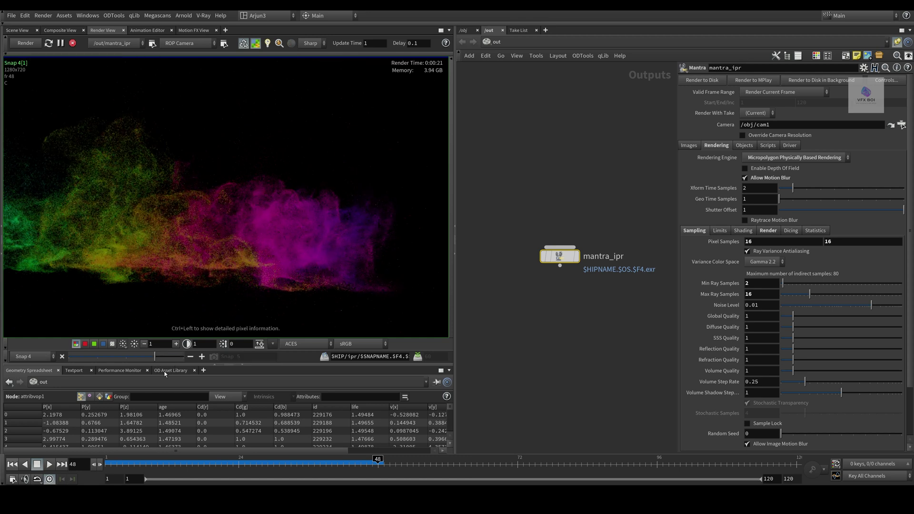
scroll(361, 245, down, 3)
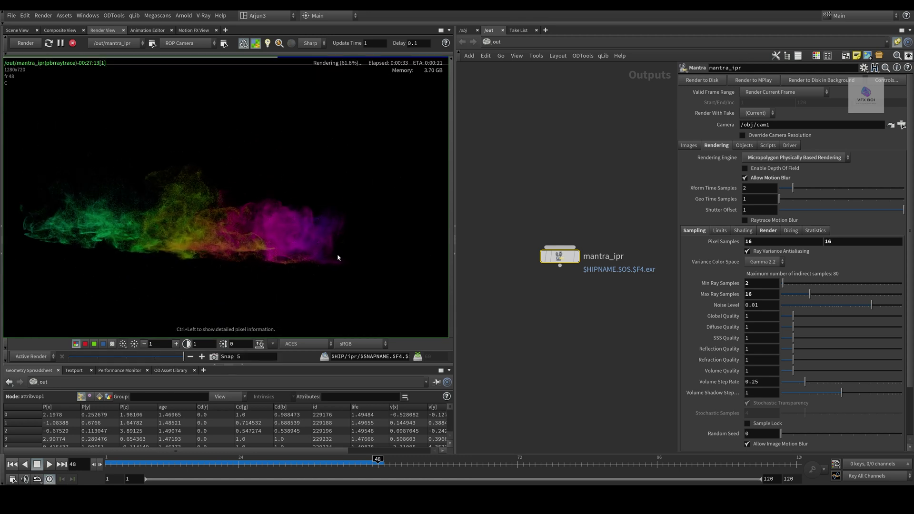
click(463, 30)
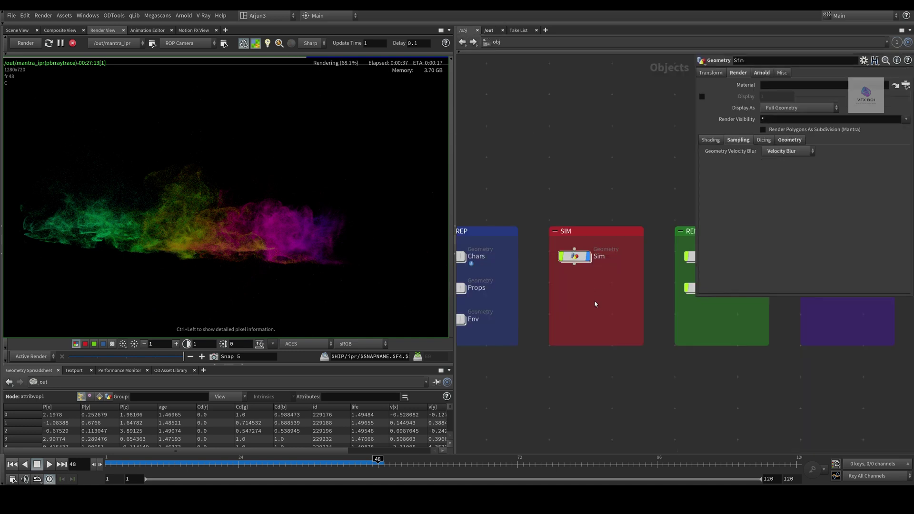